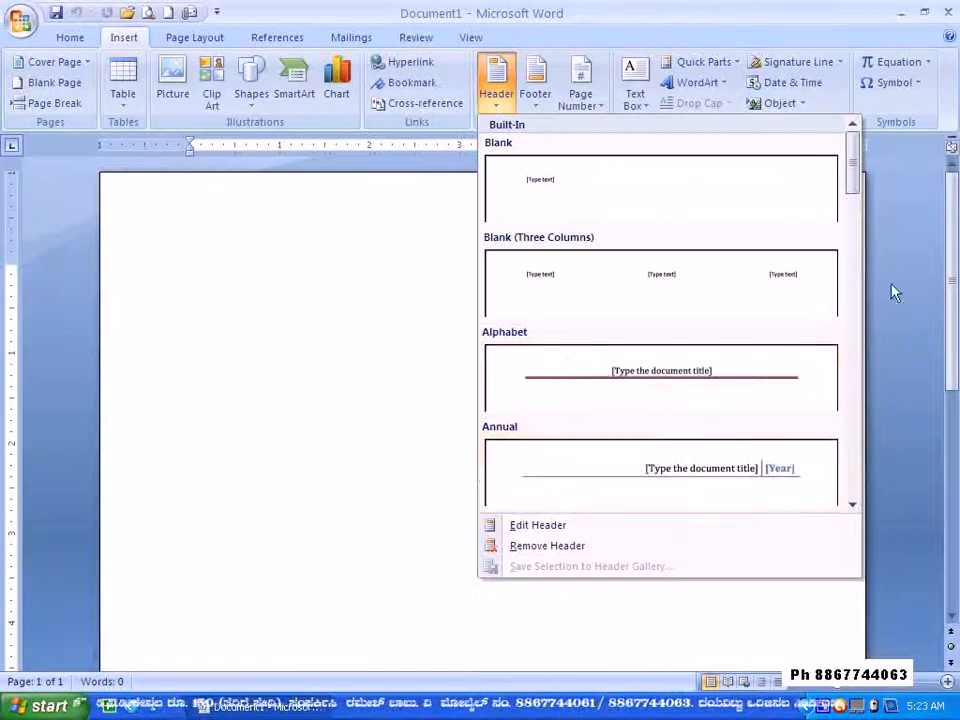
Browse the built-in header designs and insert the Blank (Three Columns) header.
{"action": "left_click_drag", "start_coordinate": [856, 178], "coordinate": [862, 238]}
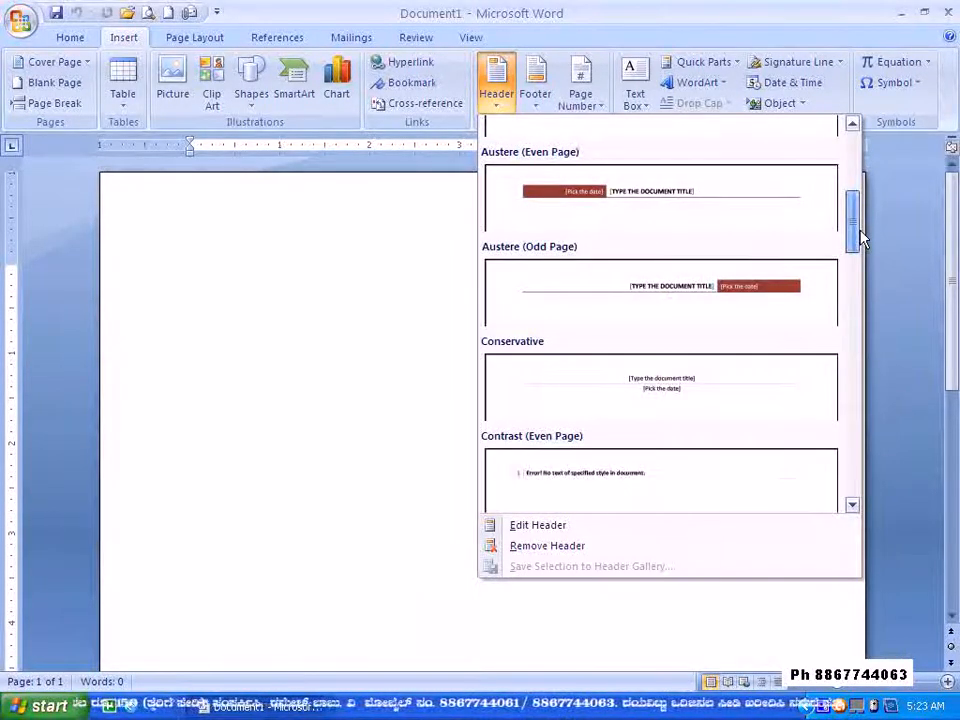
{"action": "left_click_drag", "start_coordinate": [862, 238], "coordinate": [862, 370]}
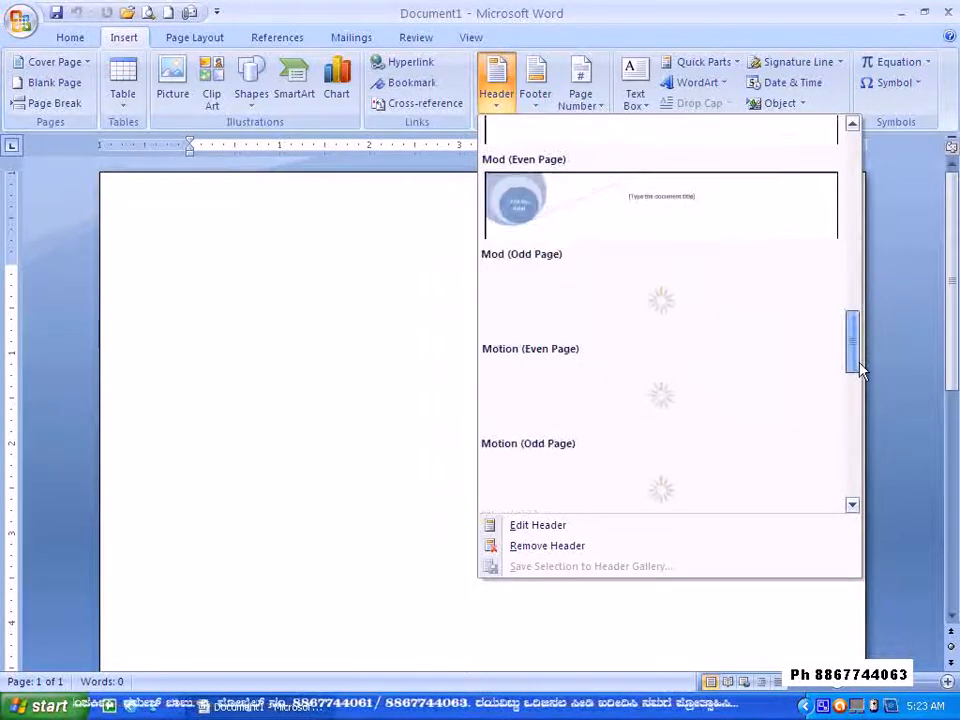
{"action": "left_click_drag", "start_coordinate": [861, 368], "coordinate": [862, 150]}
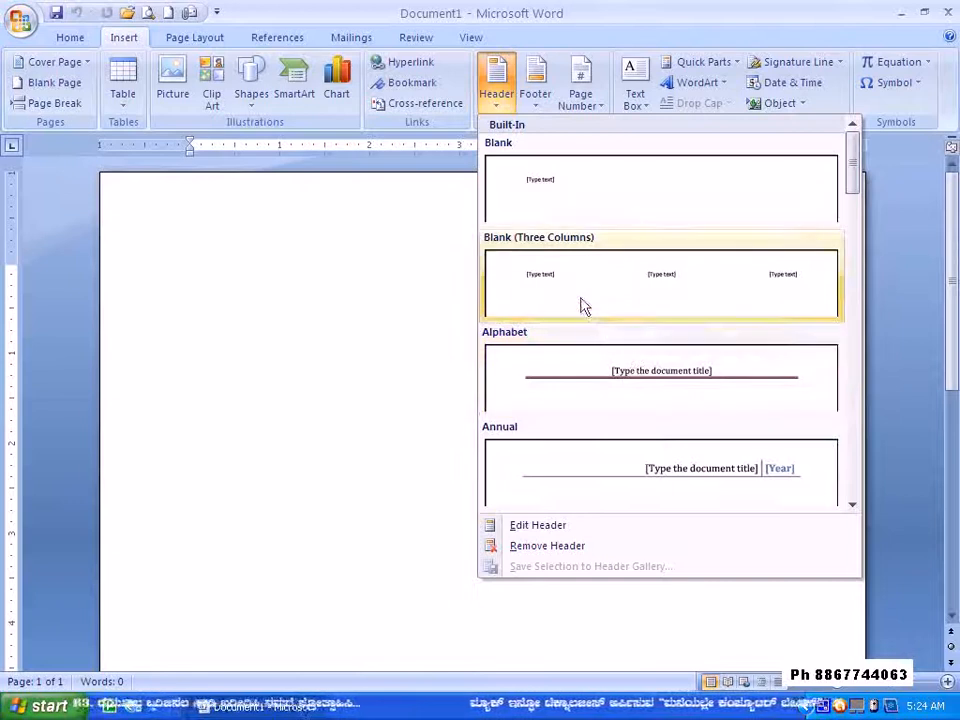
{"action": "left_click", "coordinate": [650, 290]}
Replace the first placeholder in the header with "Mac Computer Education".
{"action": "left_click", "coordinate": [222, 229]}
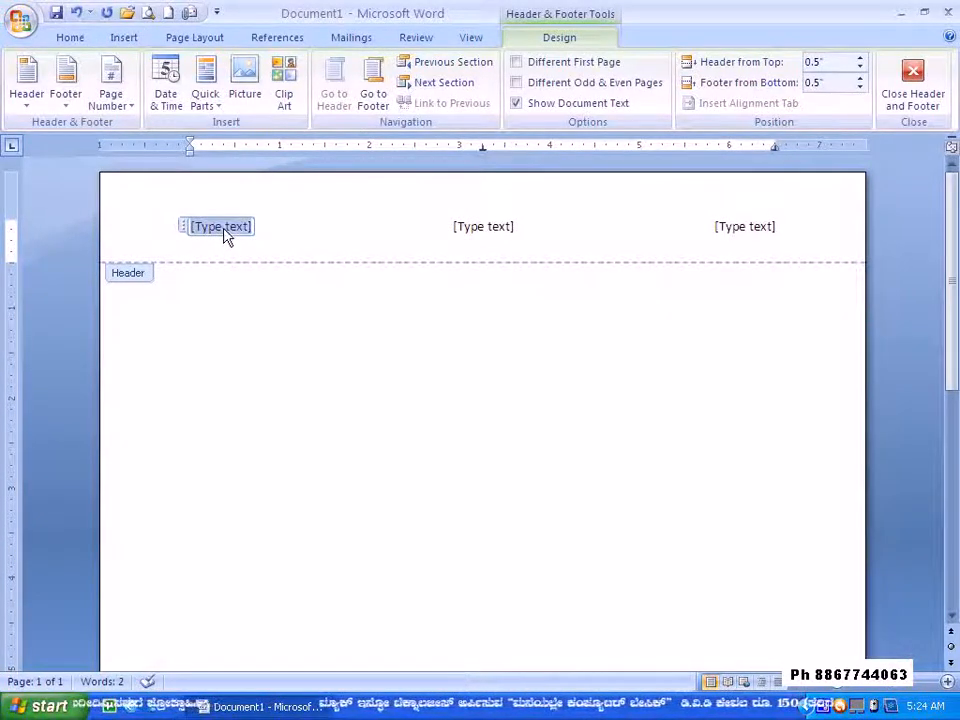
{"action": "type", "text": "Mac"}
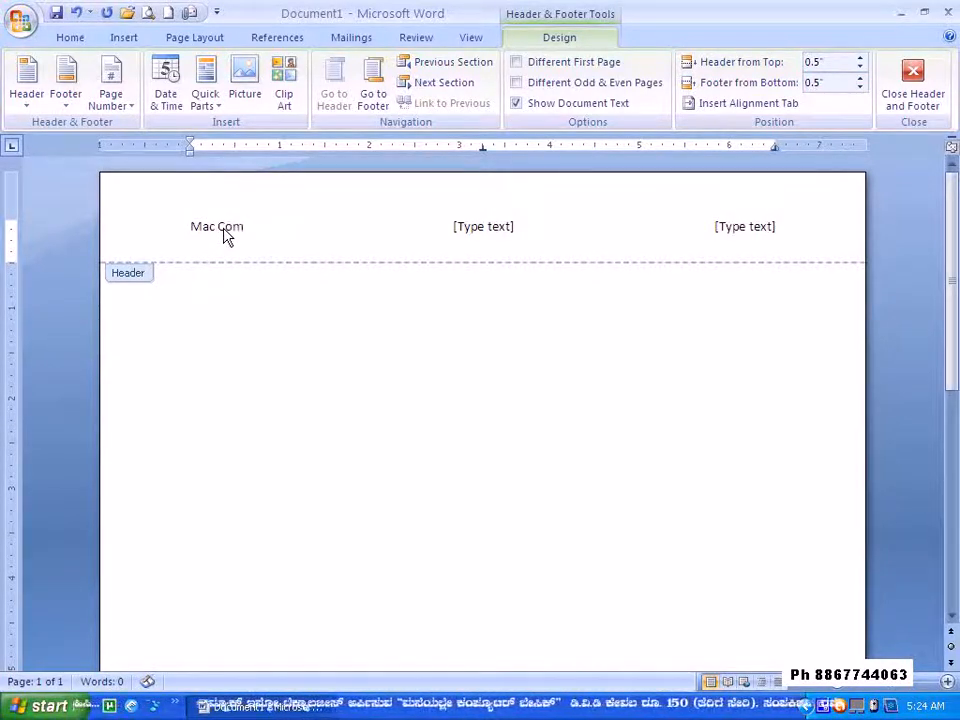
{"action": "type", "text": "Computer"}
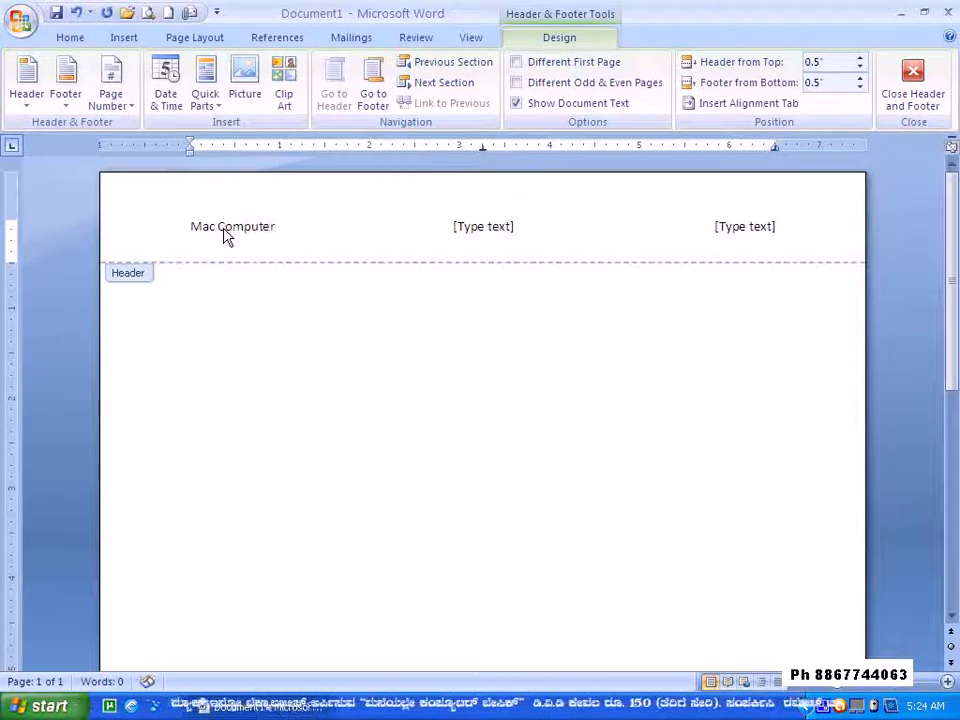
{"action": "type", "text": " Education"}
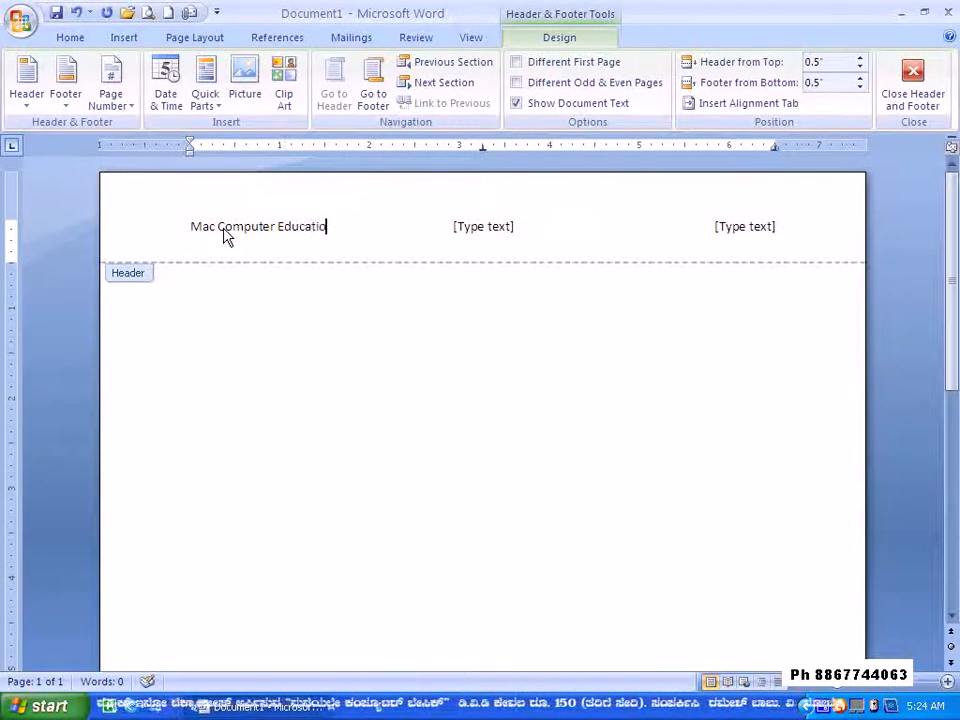
{"action": "left_click", "coordinate": [486, 232]}
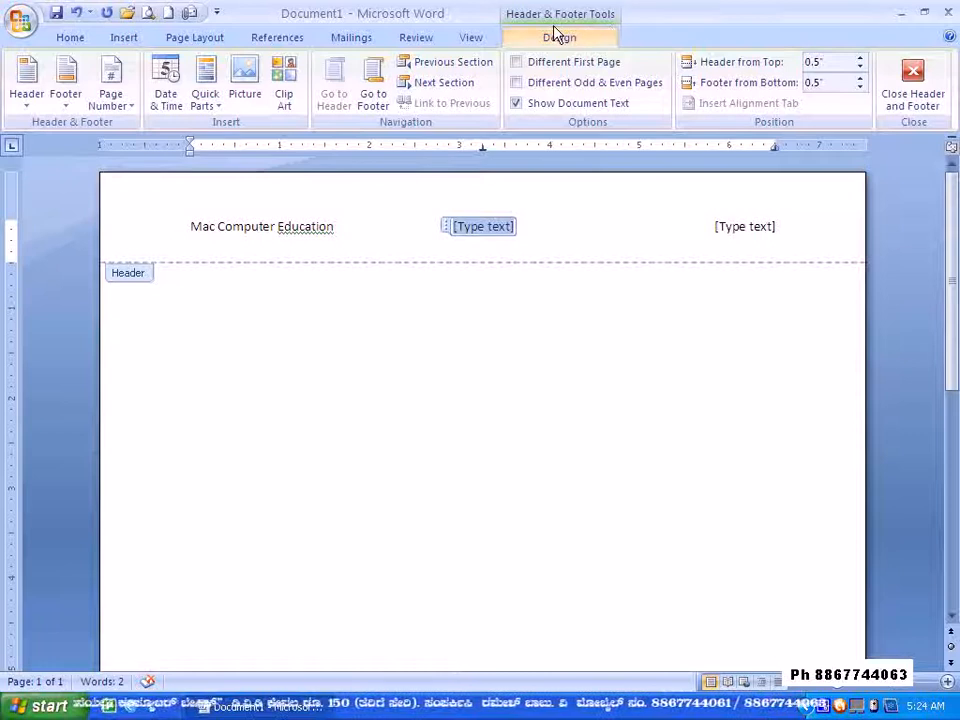
{"action": "left_click", "coordinate": [117, 103]}
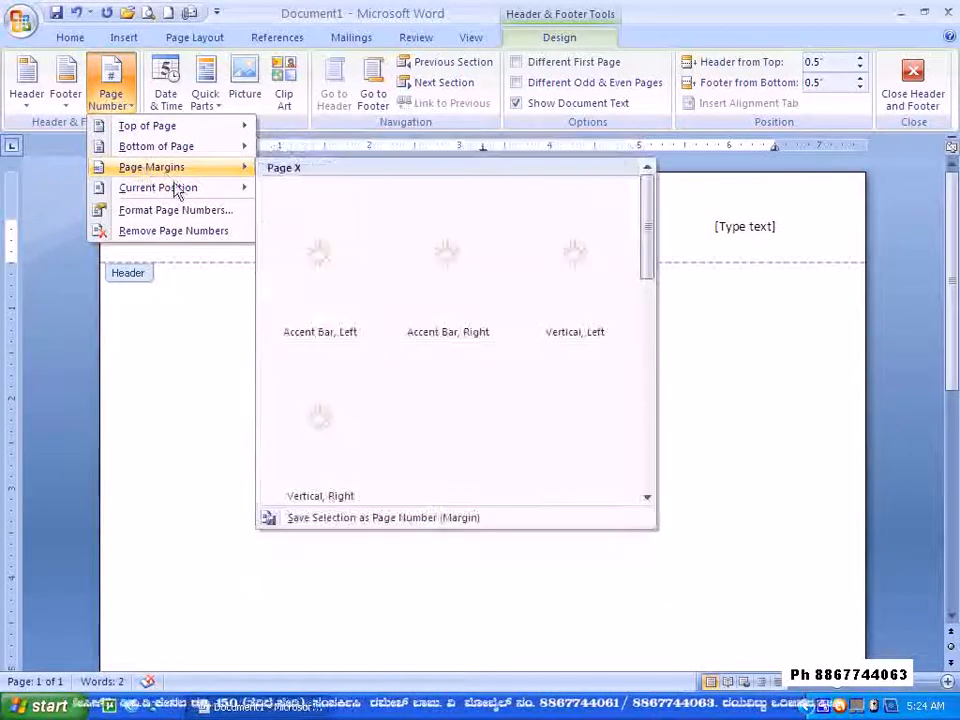
{"action": "mouse_move", "coordinate": [177, 193]}
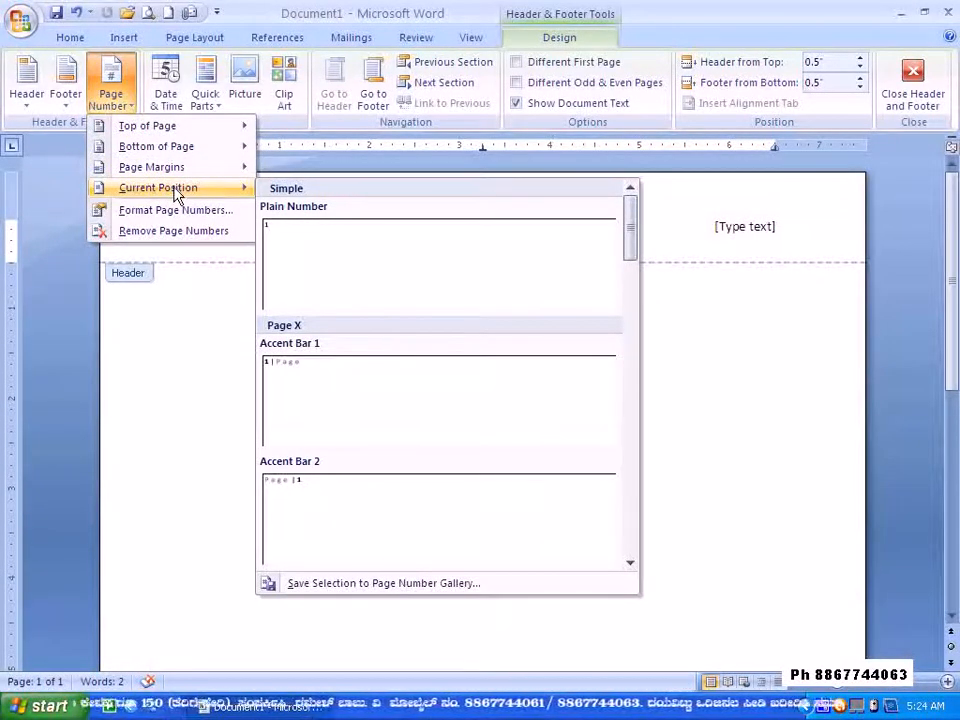
{"action": "left_click", "coordinate": [208, 396]}
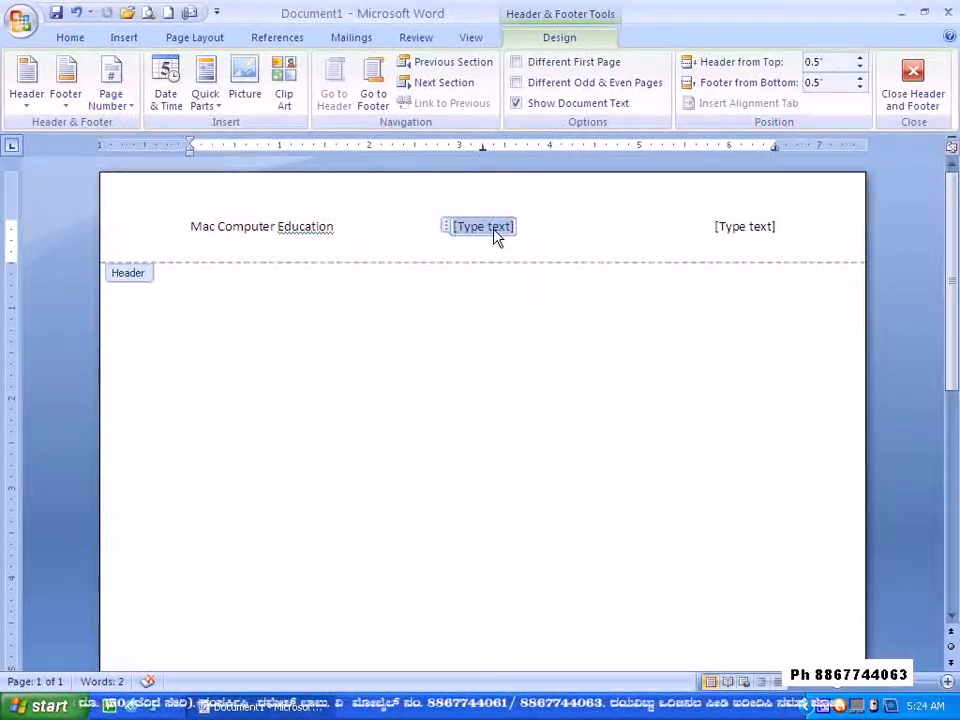
{"action": "left_click", "coordinate": [116, 100]}
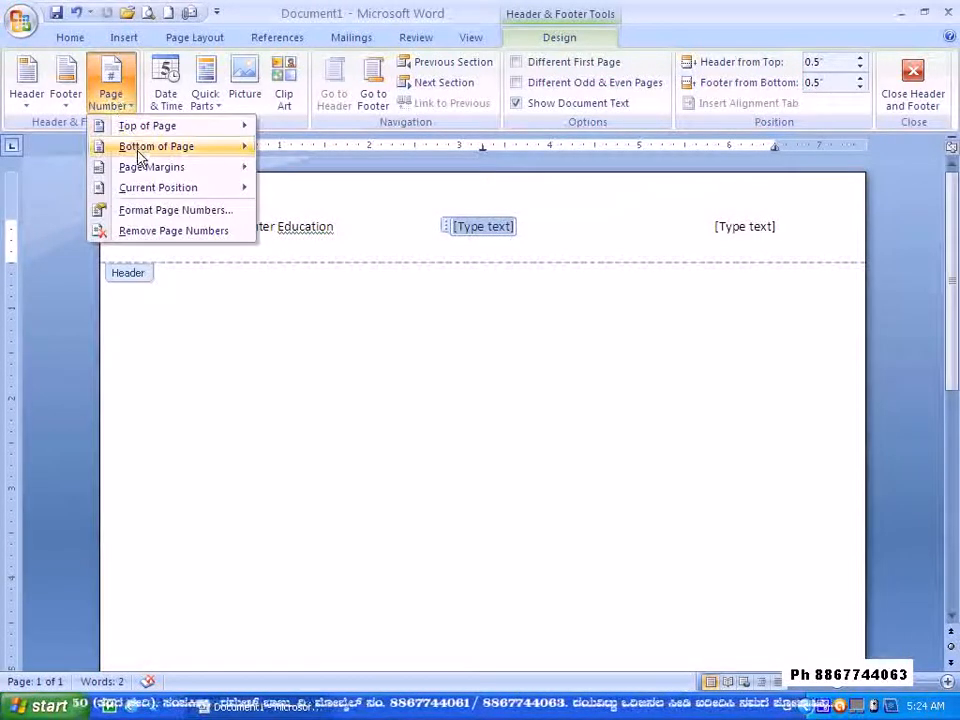
{"action": "mouse_move", "coordinate": [160, 132]}
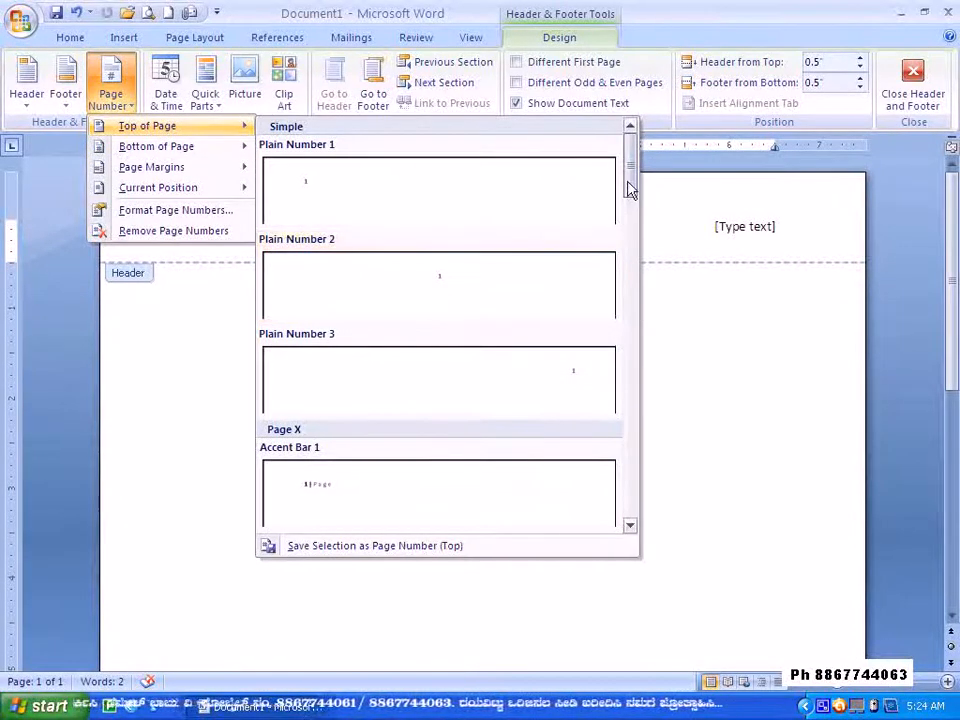
{"action": "left_click_drag", "start_coordinate": [631, 188], "coordinate": [633, 248]}
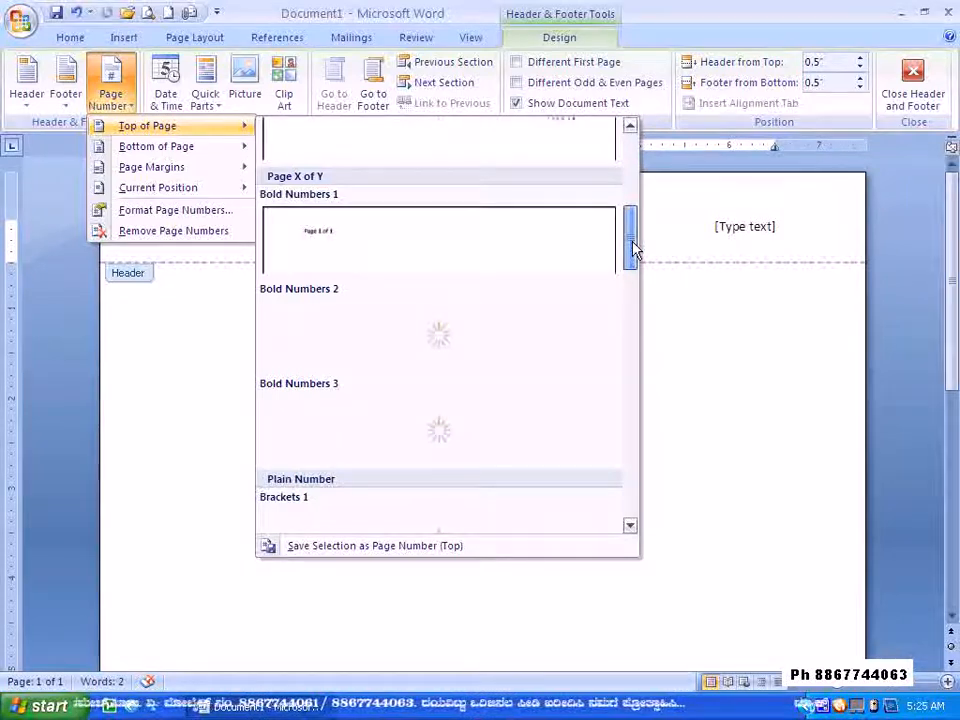
{"action": "left_click_drag", "start_coordinate": [633, 248], "coordinate": [633, 170]}
{"action": "left_click", "coordinate": [487, 236]}
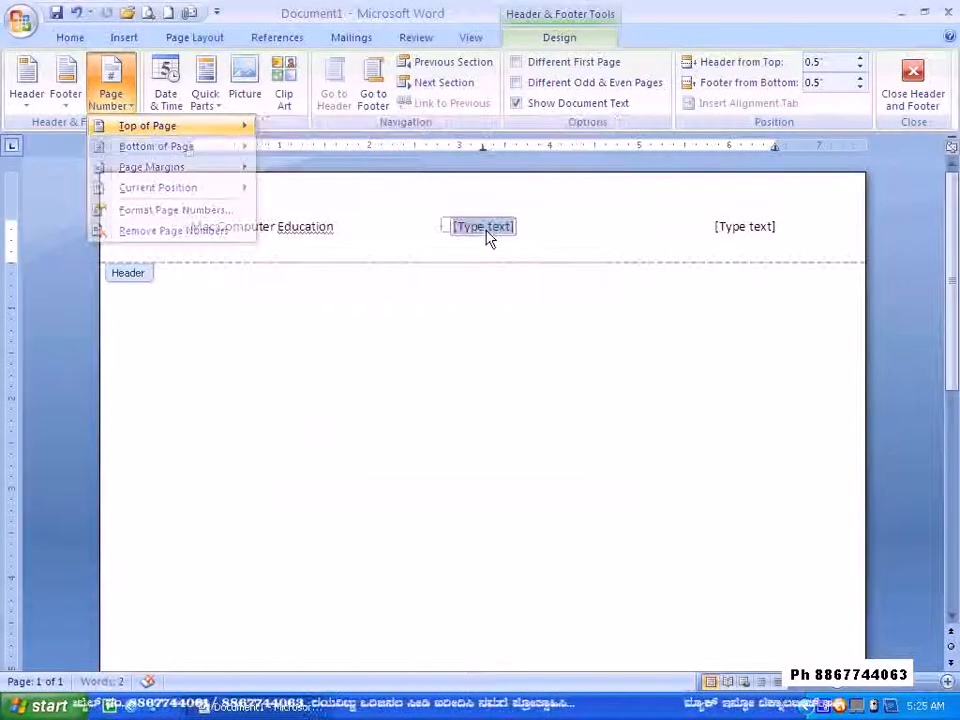
{"action": "key", "text": "ctrl+z"}
{"action": "key", "text": "ctrl+z"}
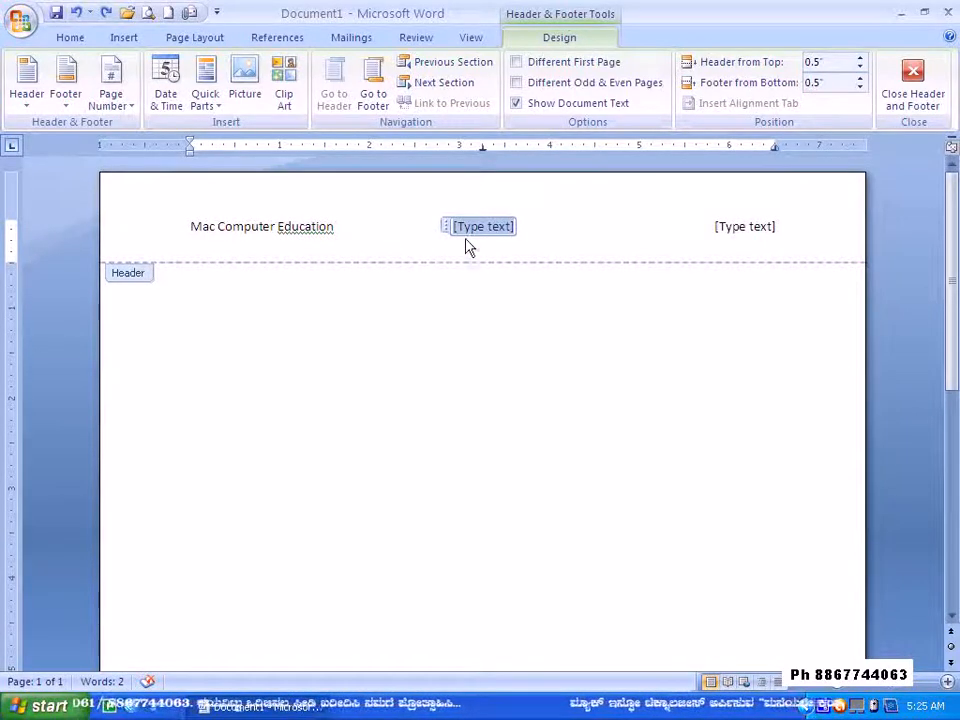
Replace the middle header placeholder with a page number at the current position, using the Plain Number style.
{"action": "left_click", "coordinate": [446, 227]}
{"action": "right_click", "coordinate": [446, 227]}
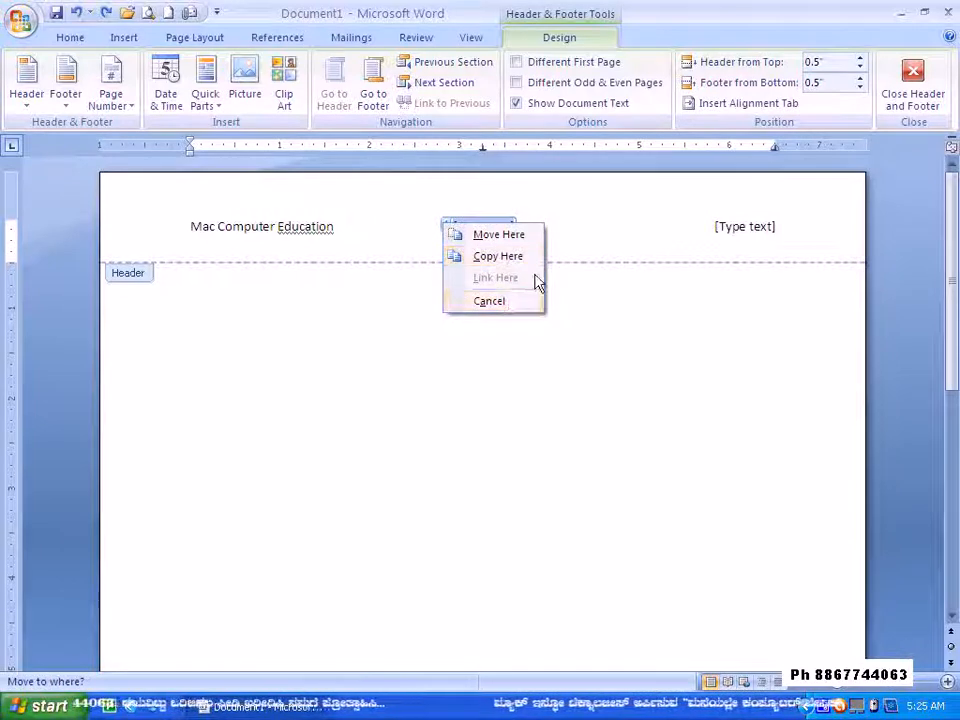
{"action": "left_click", "coordinate": [595, 231]}
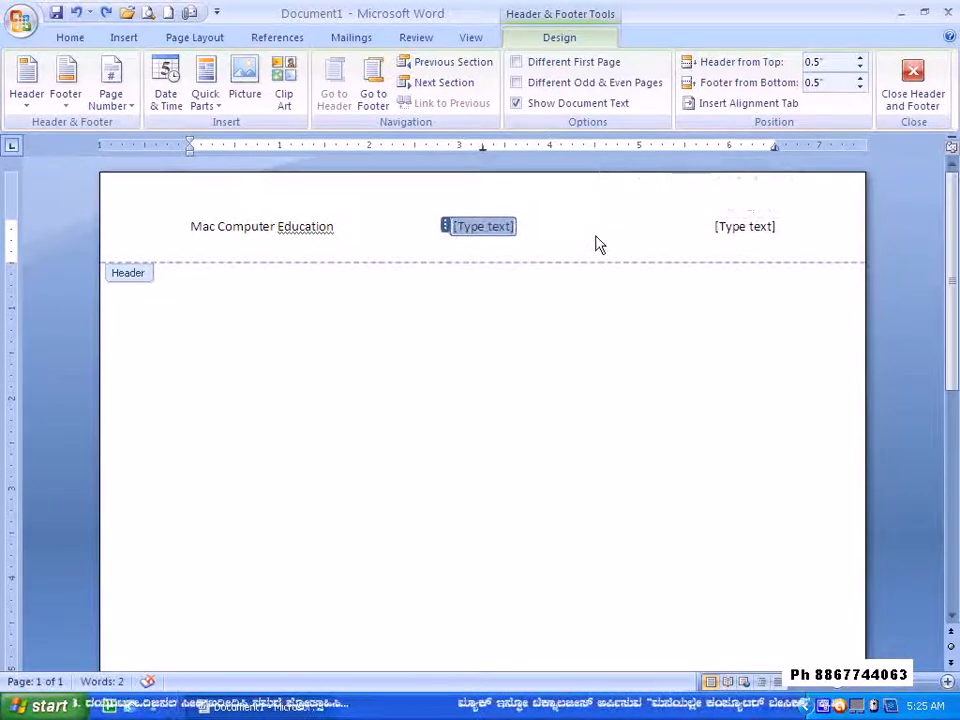
{"action": "left_click", "coordinate": [120, 102]}
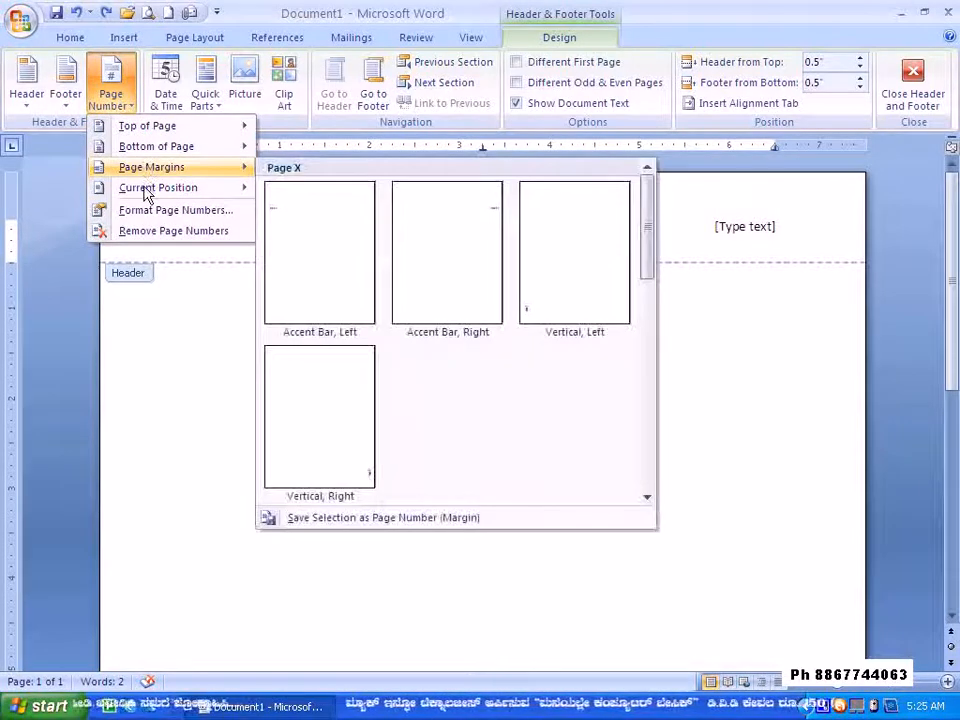
{"action": "mouse_move", "coordinate": [150, 192]}
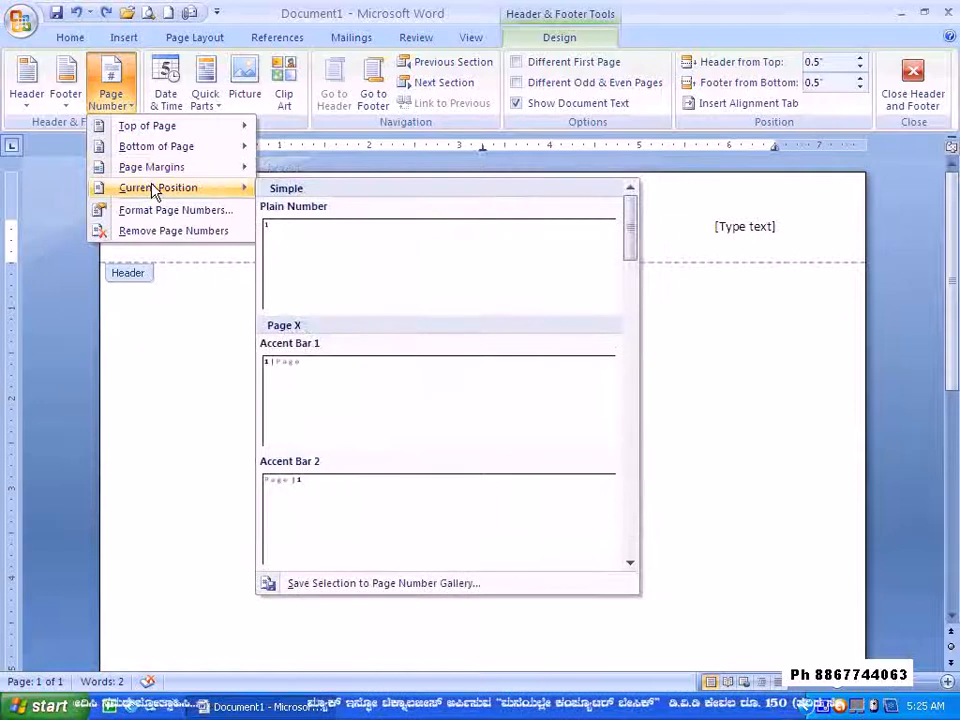
{"action": "left_click", "coordinate": [305, 240]}
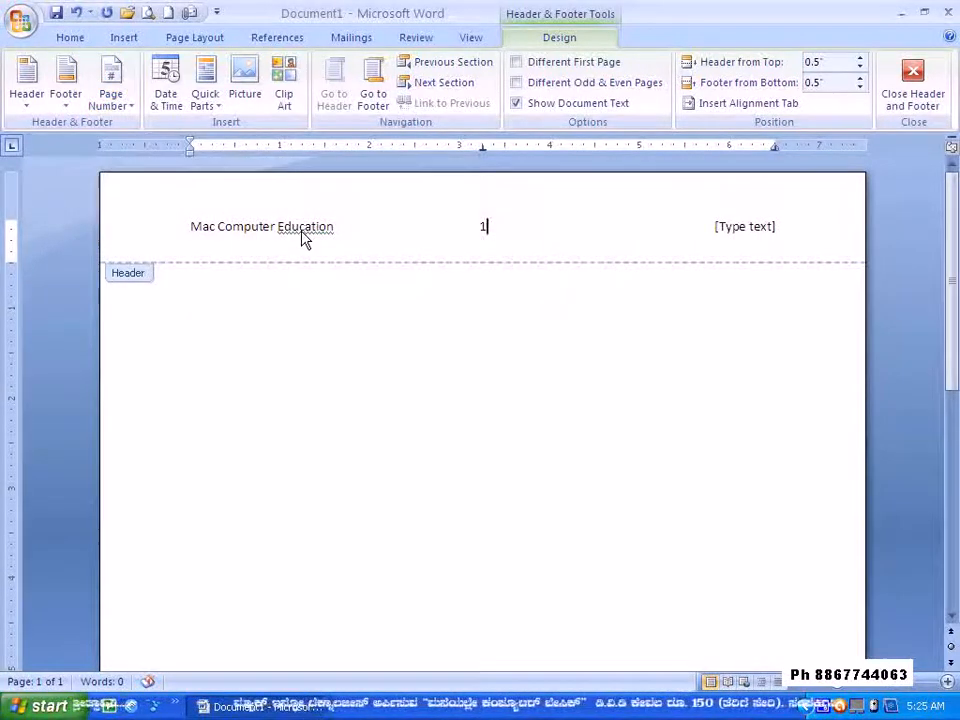
{"action": "left_click", "coordinate": [128, 105]}
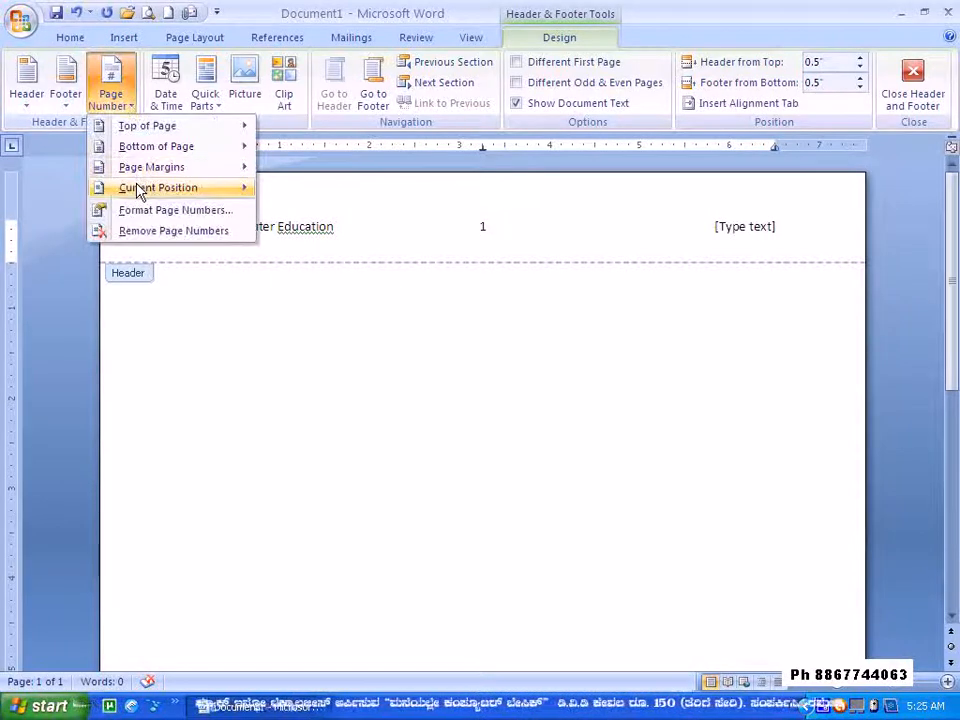
{"action": "mouse_move", "coordinate": [138, 190]}
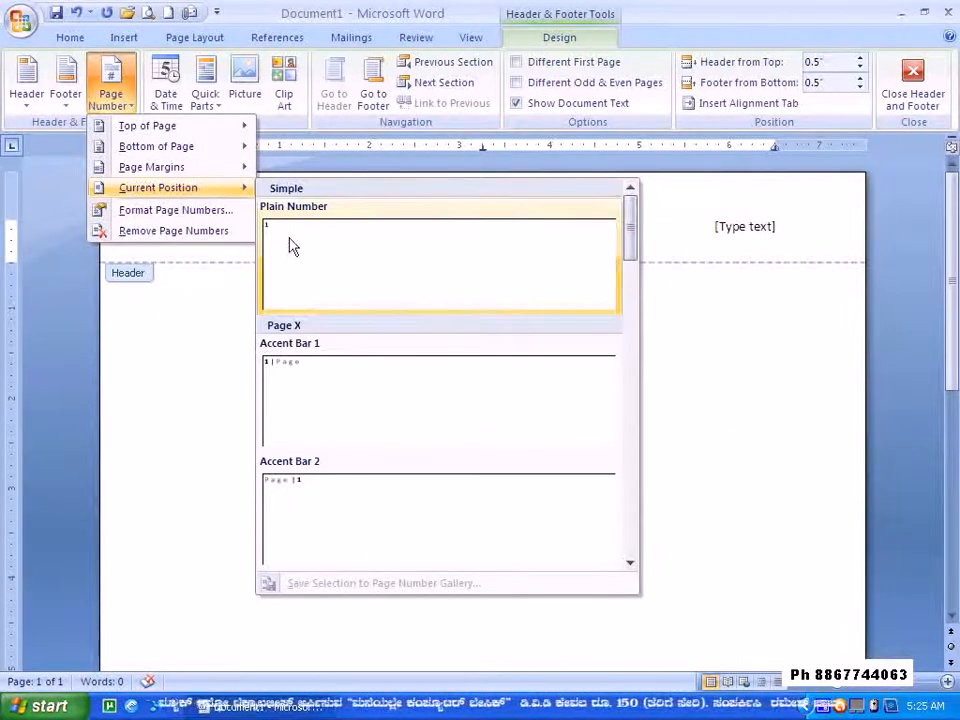
{"action": "left_click", "coordinate": [478, 242]}
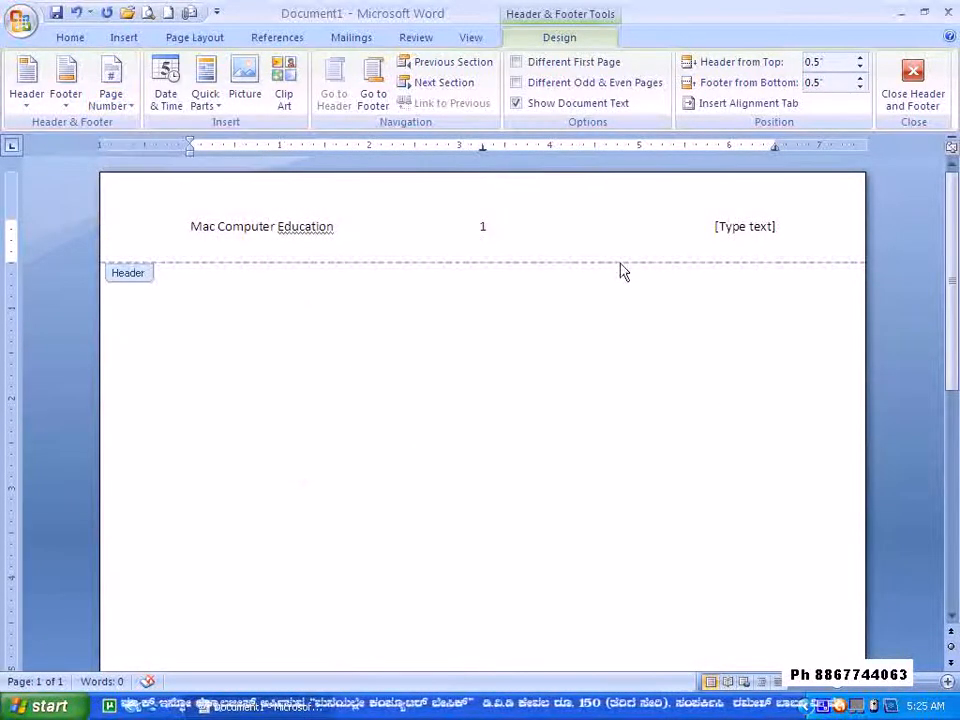
Replace the last placeholder in the header with "Computer Basic".
{"action": "left_click", "coordinate": [745, 230]}
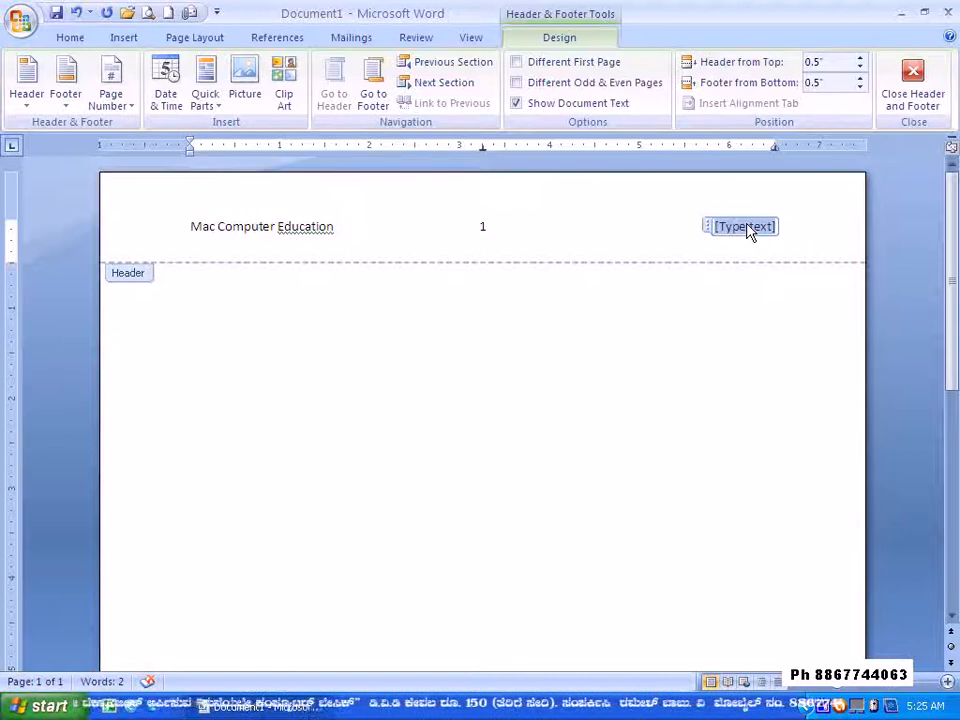
{"action": "type", "text": "c"}
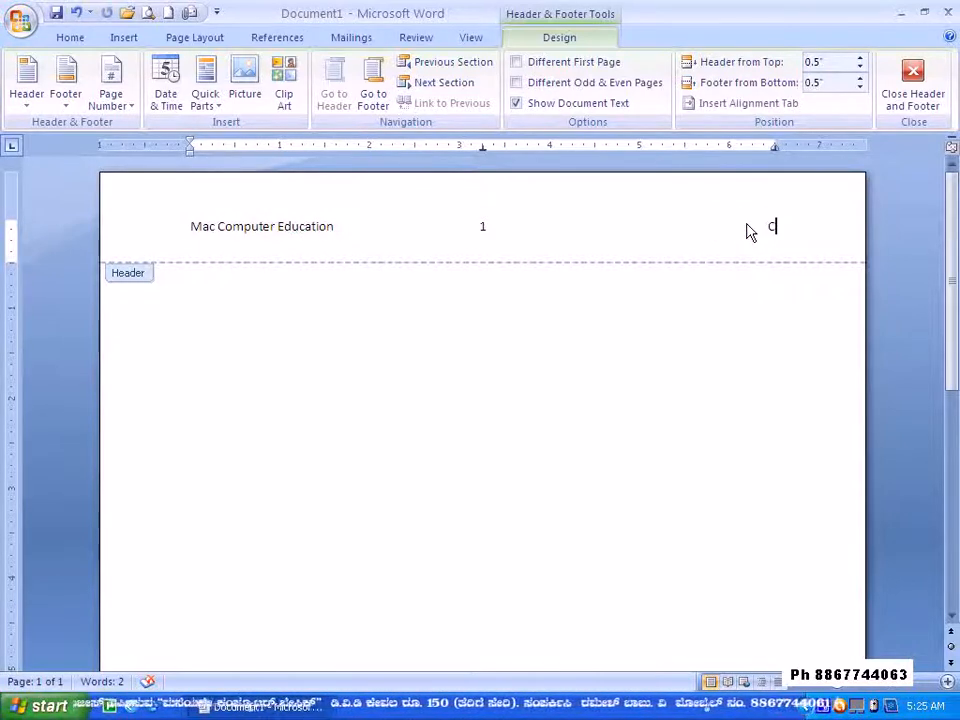
{"action": "type", "text": "ompu"}
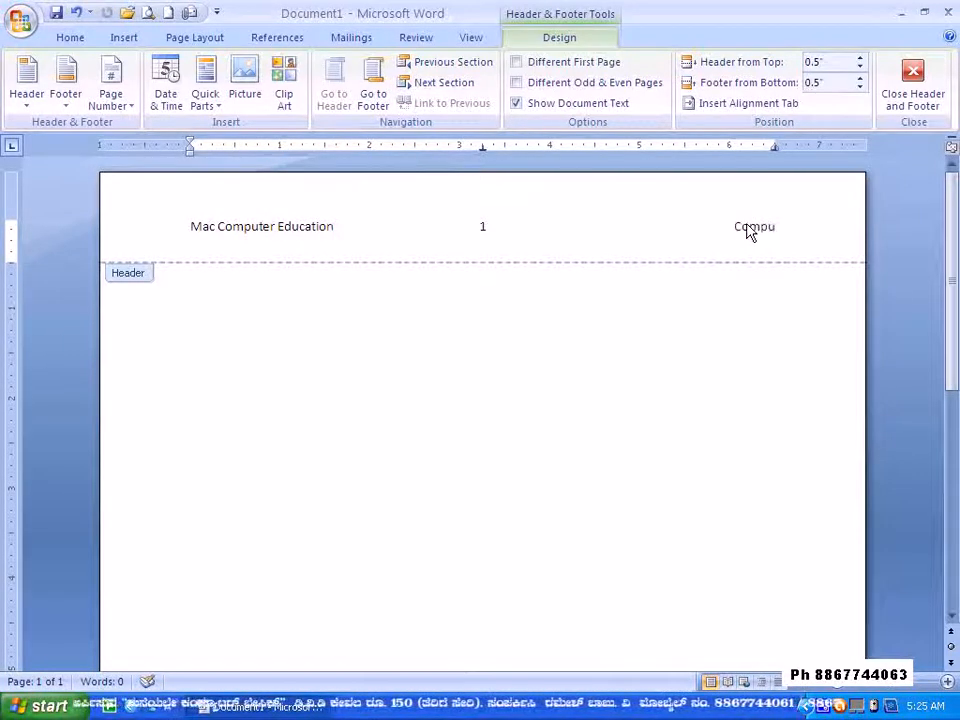
{"action": "type", "text": "ter Basic"}
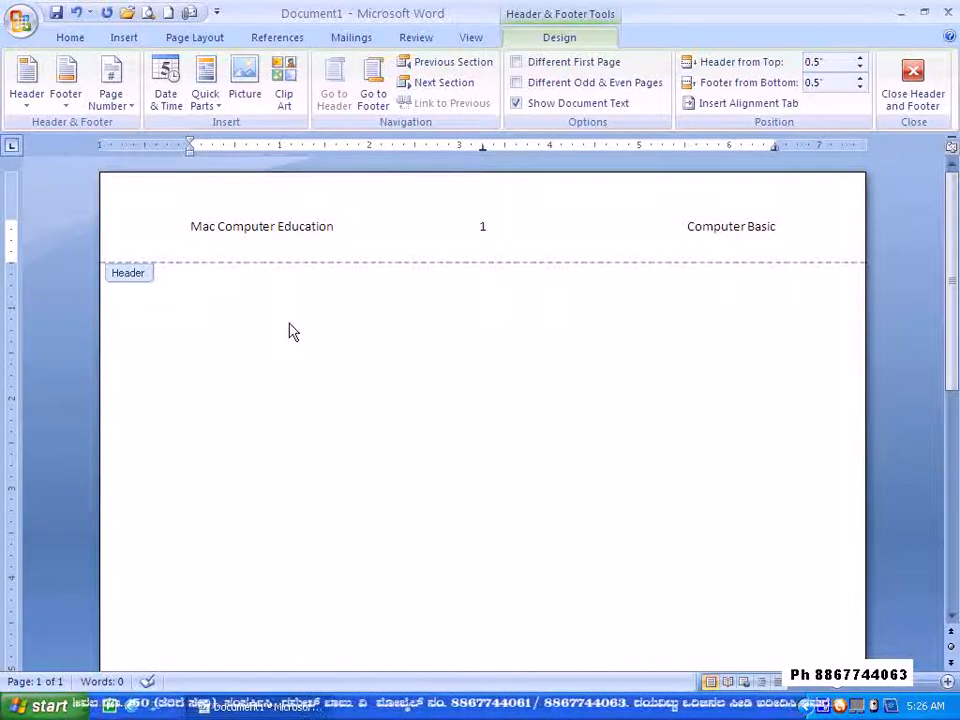
{"action": "scroll", "coordinate": [289, 332], "scroll_direction": "down", "scroll_amount": 8}
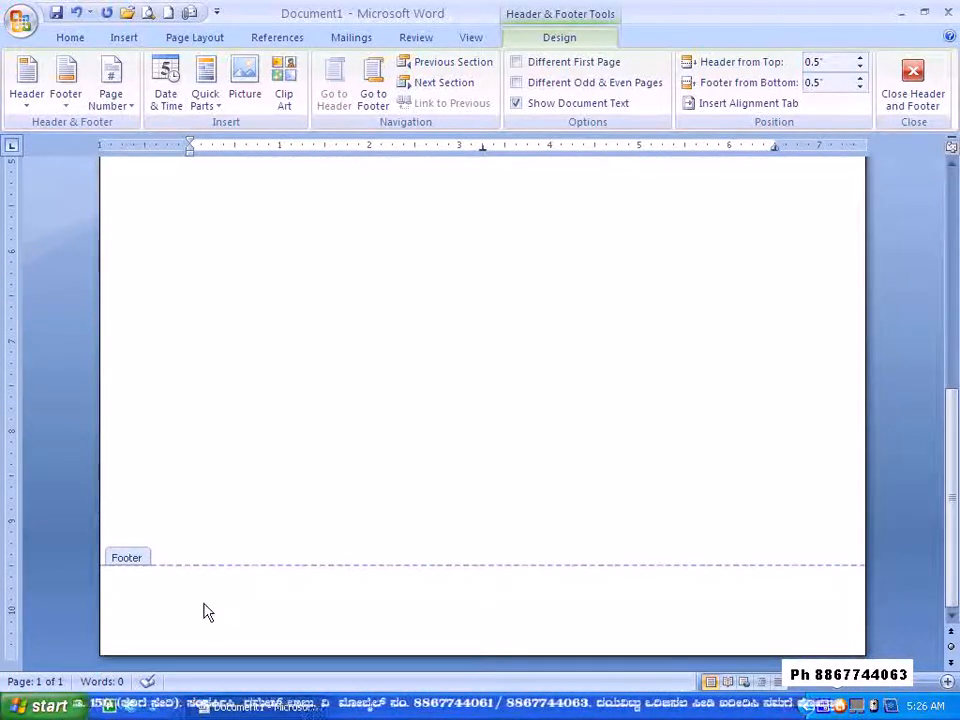
{"action": "left_click", "coordinate": [204, 610]}
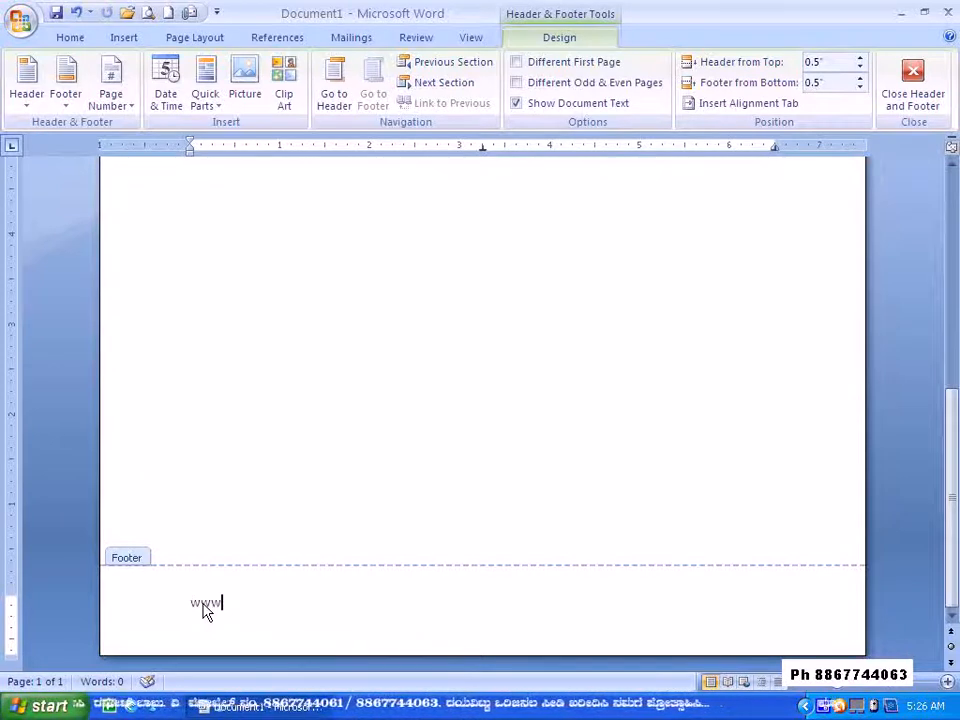
{"action": "type", "text": "a"}
{"action": "key", "text": "Caps_Lock"}
{"action": "type", "text": "C"}
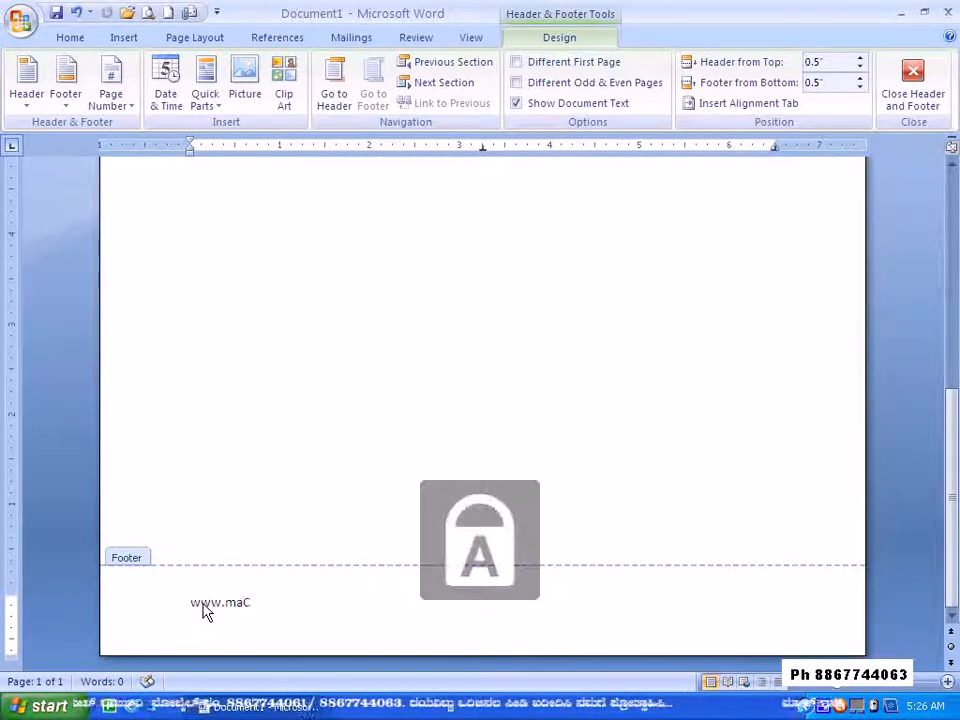
{"action": "key", "text": "BackSpace"}
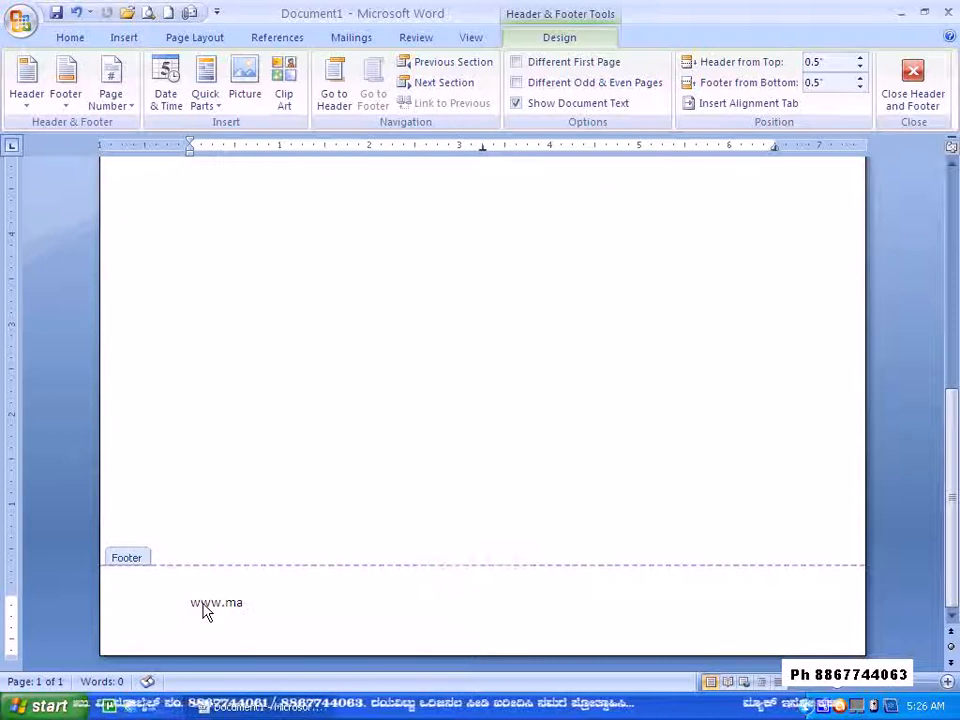
{"action": "key", "text": "Caps_Lock"}
{"action": "type", "text": "cinfotechnologies.com"}
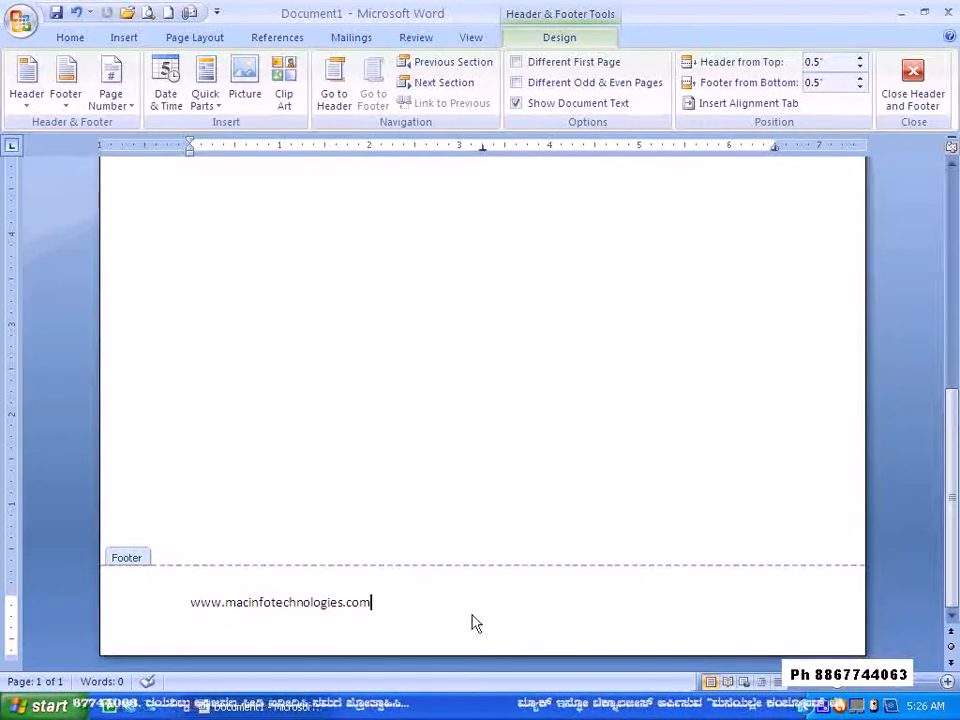
Return to the header and place the text cursor after "Mac Computer Education".
{"action": "scroll", "coordinate": [336, 424], "scroll_direction": "up", "scroll_amount": 10}
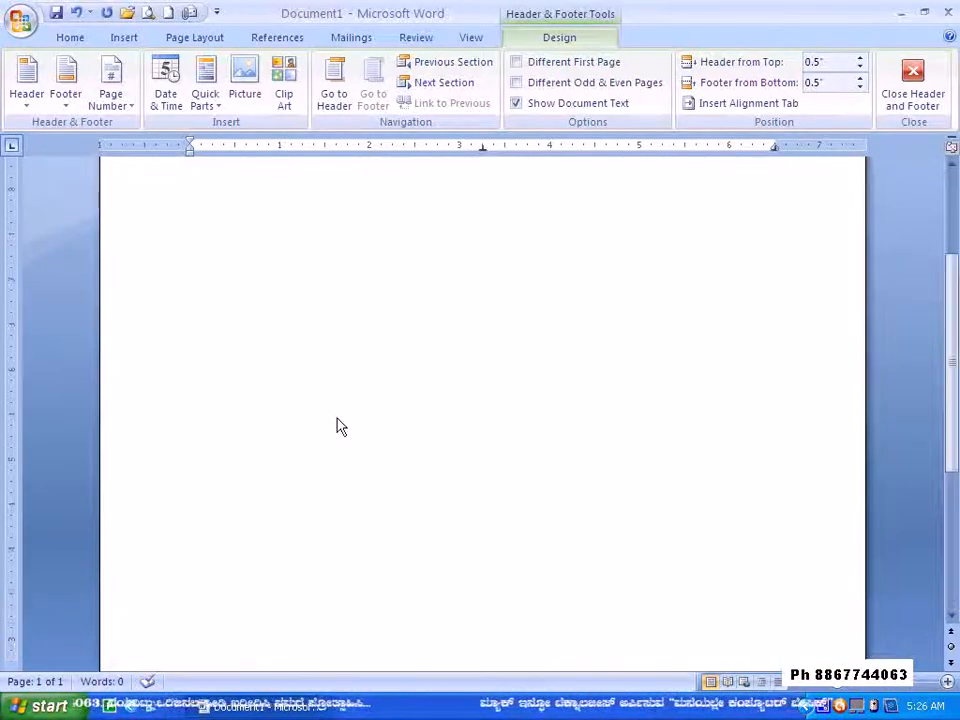
{"action": "left_click", "coordinate": [362, 238]}
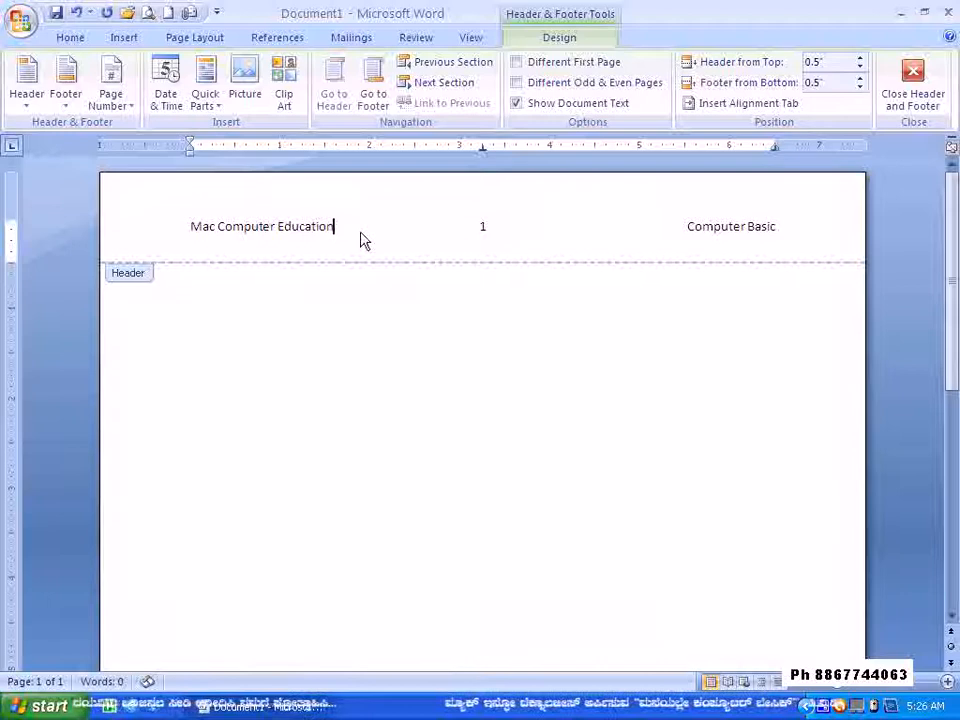
{"action": "left_click", "coordinate": [483, 226]}
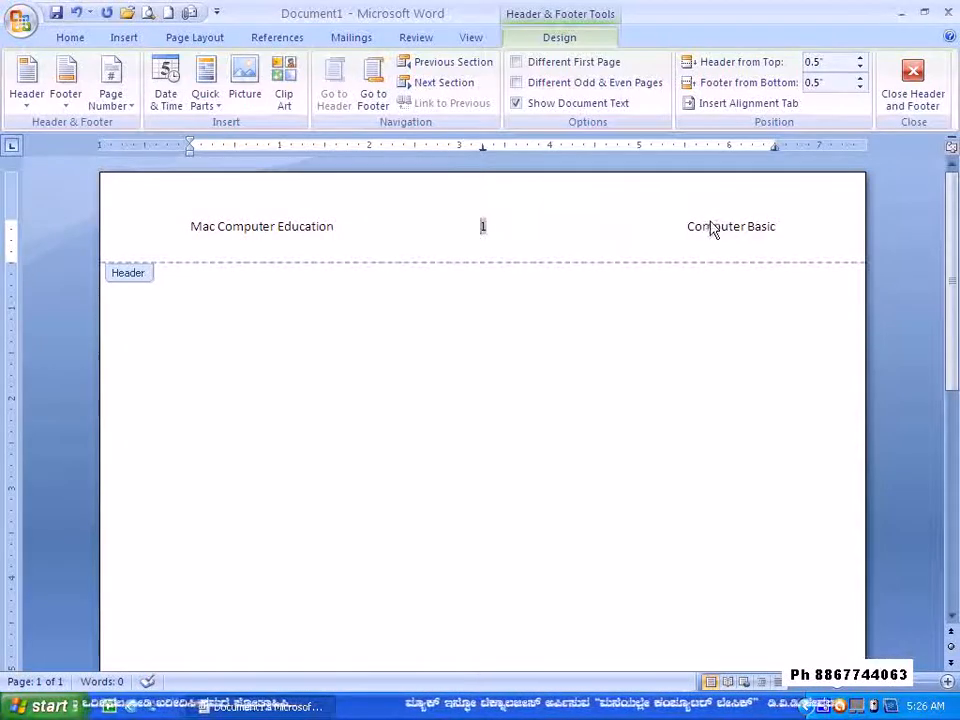
{"action": "scroll", "coordinate": [686, 418], "scroll_direction": "down", "scroll_amount": 10}
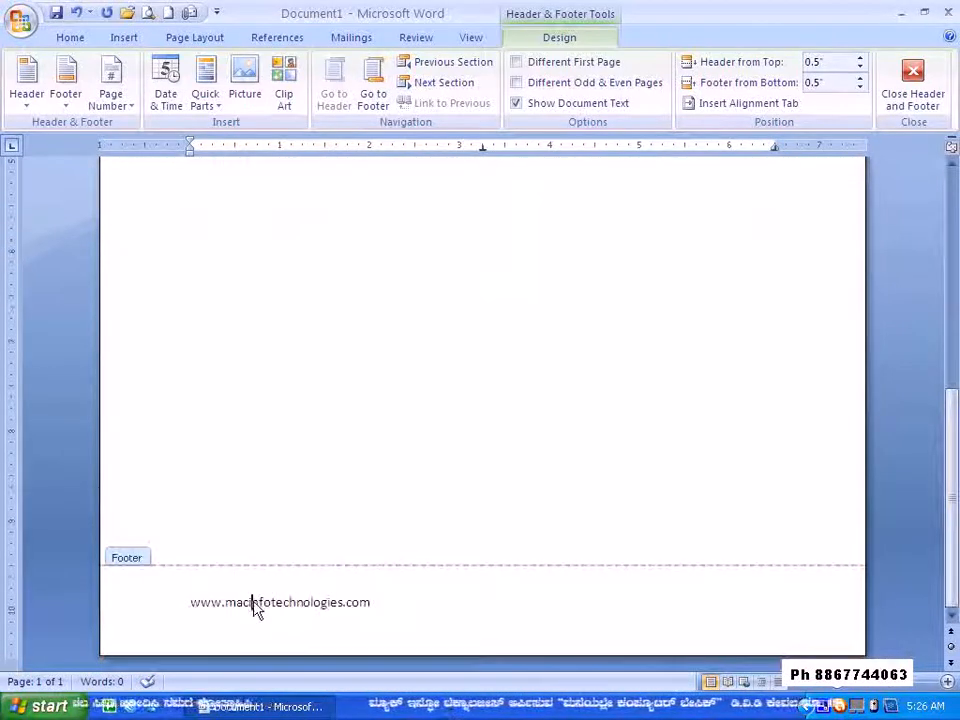
{"action": "scroll", "coordinate": [456, 538], "scroll_direction": "up", "scroll_amount": 5}
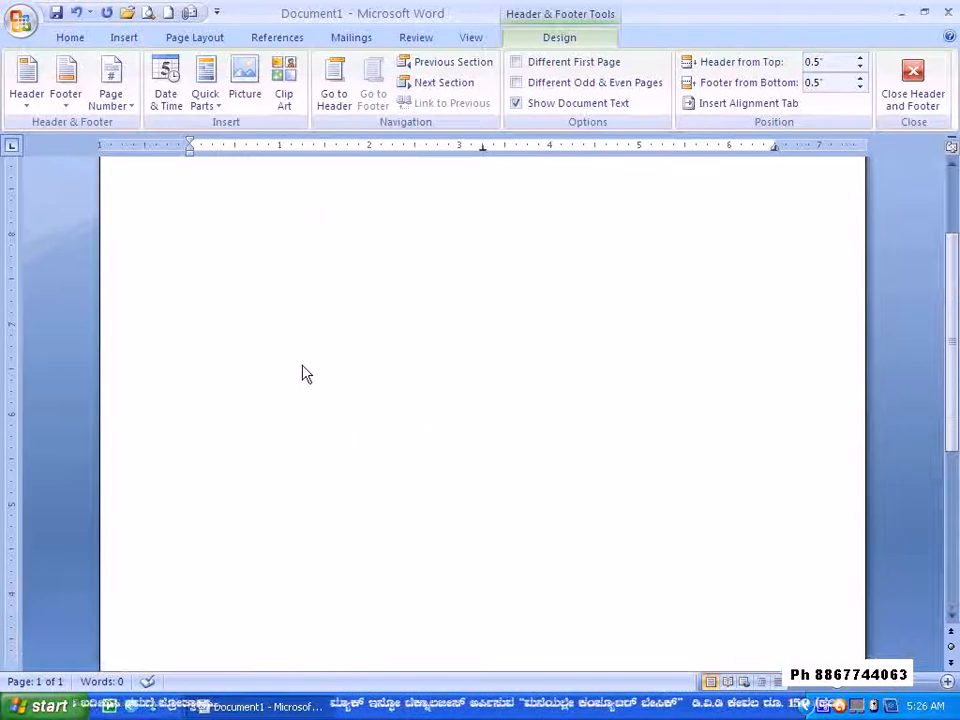
{"action": "scroll", "coordinate": [305, 373], "scroll_direction": "up", "scroll_amount": 3}
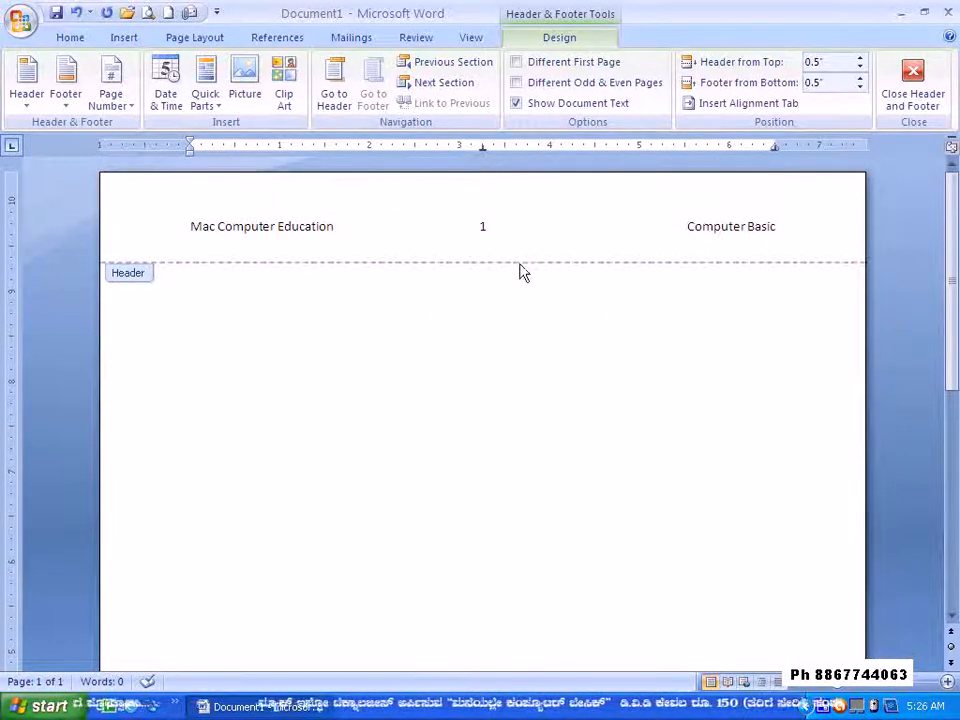
Insert an automatically updating date in the 2010-11-27 format at the right end of the footer line.
{"action": "scroll", "coordinate": [510, 282], "scroll_direction": "down", "scroll_amount": 5}
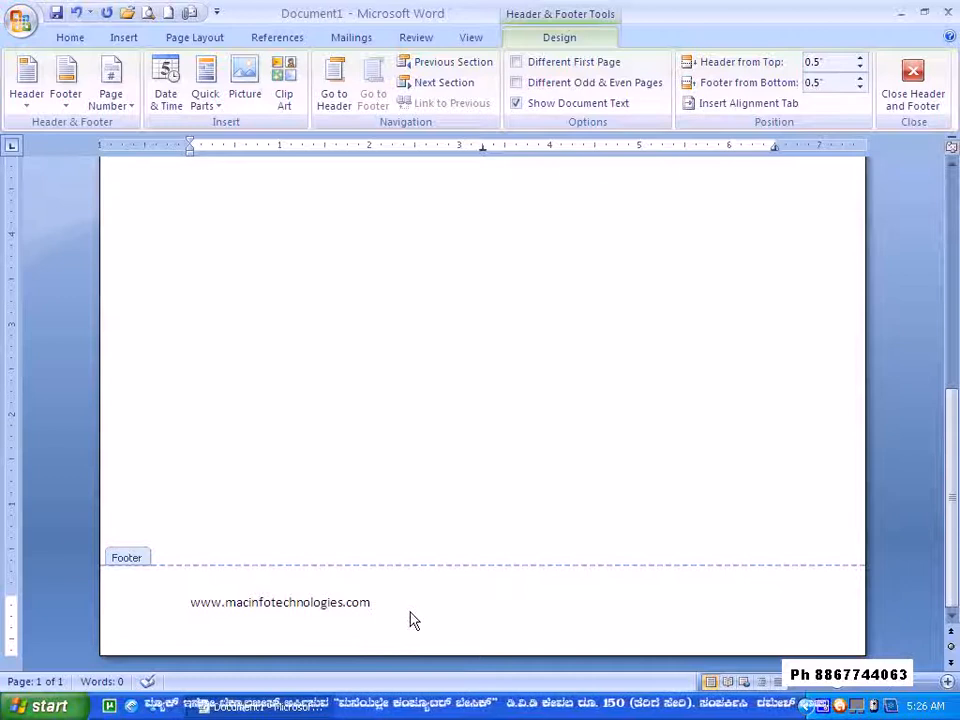
{"action": "key", "text": "space"}
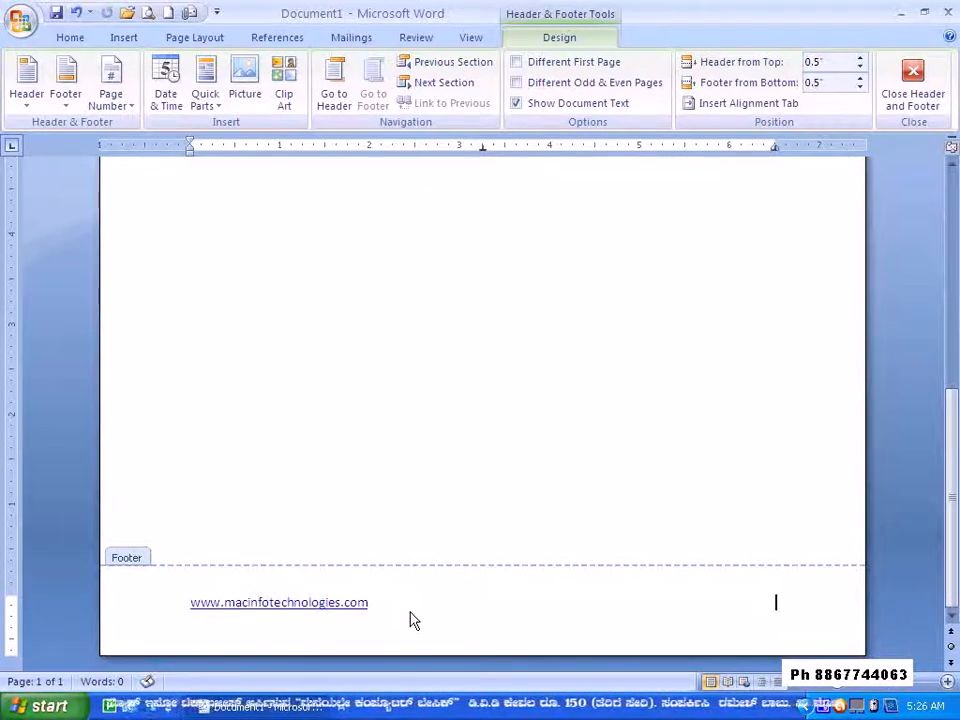
{"action": "left_click", "coordinate": [165, 92]}
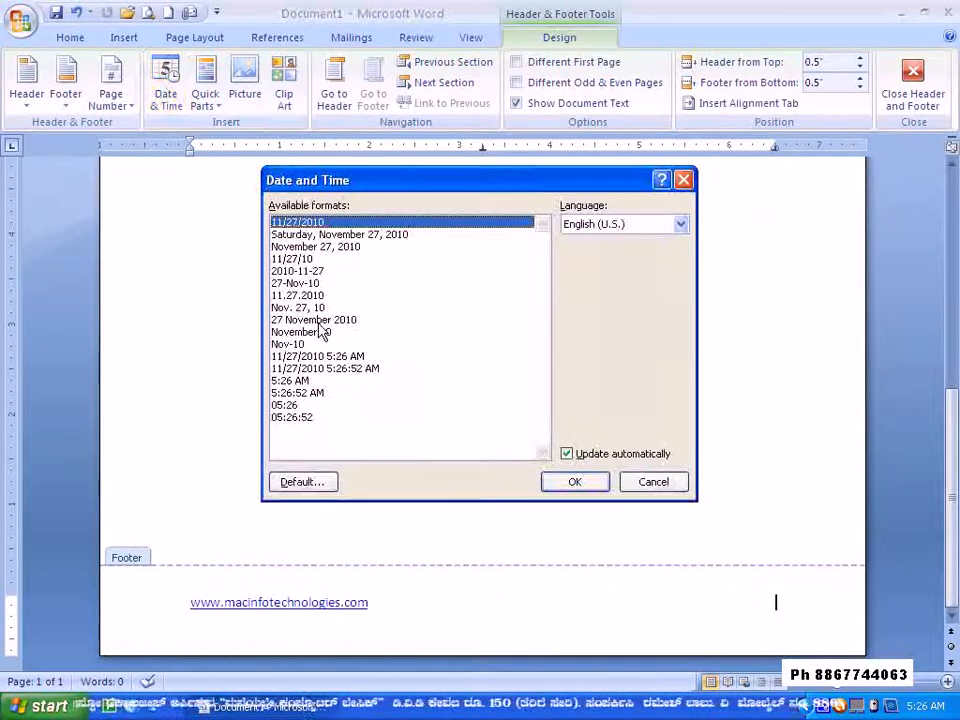
{"action": "left_click", "coordinate": [302, 297]}
{"action": "left_click", "coordinate": [298, 271]}
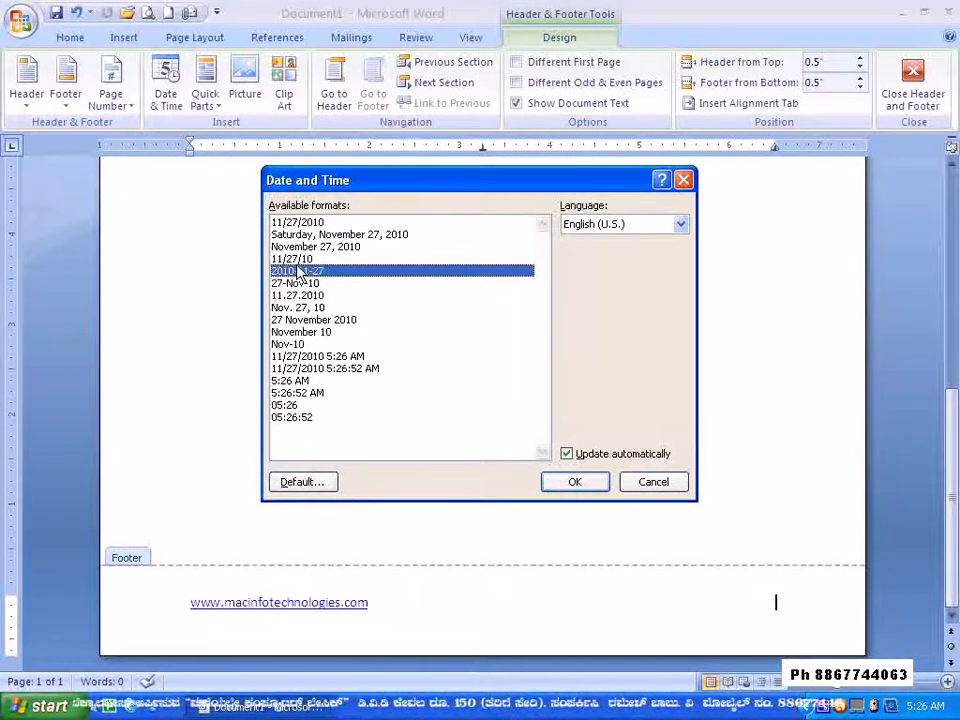
{"action": "left_click", "coordinate": [563, 485]}
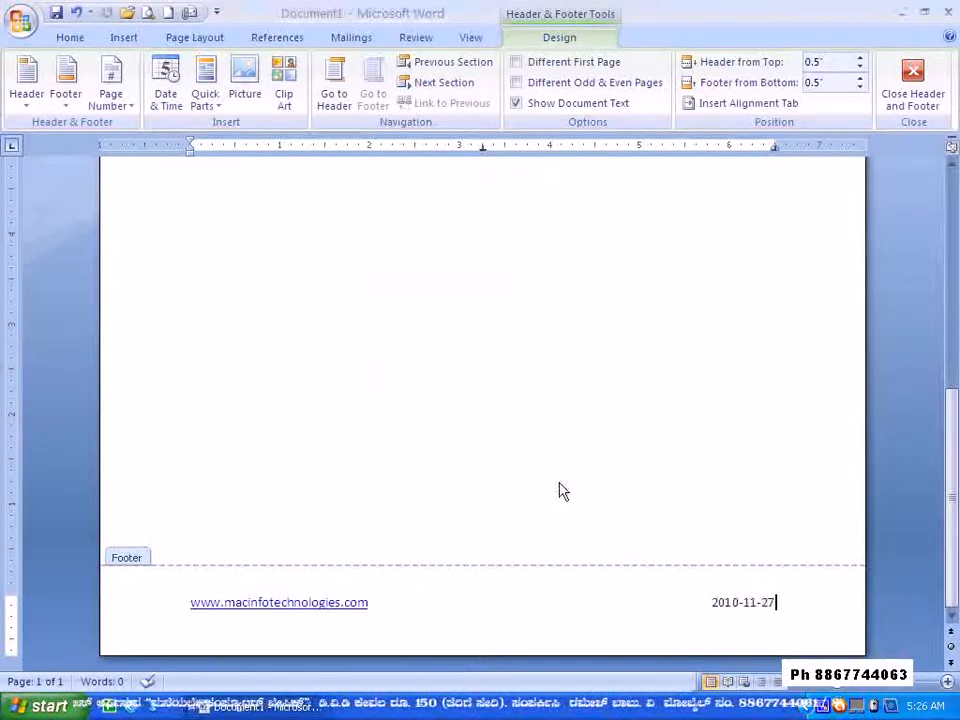
Insert the picture LABELKANNADA from My Pictures in front of "Mac Computer Education" in the header.
{"action": "scroll", "coordinate": [556, 489], "scroll_direction": "up", "scroll_amount": 10}
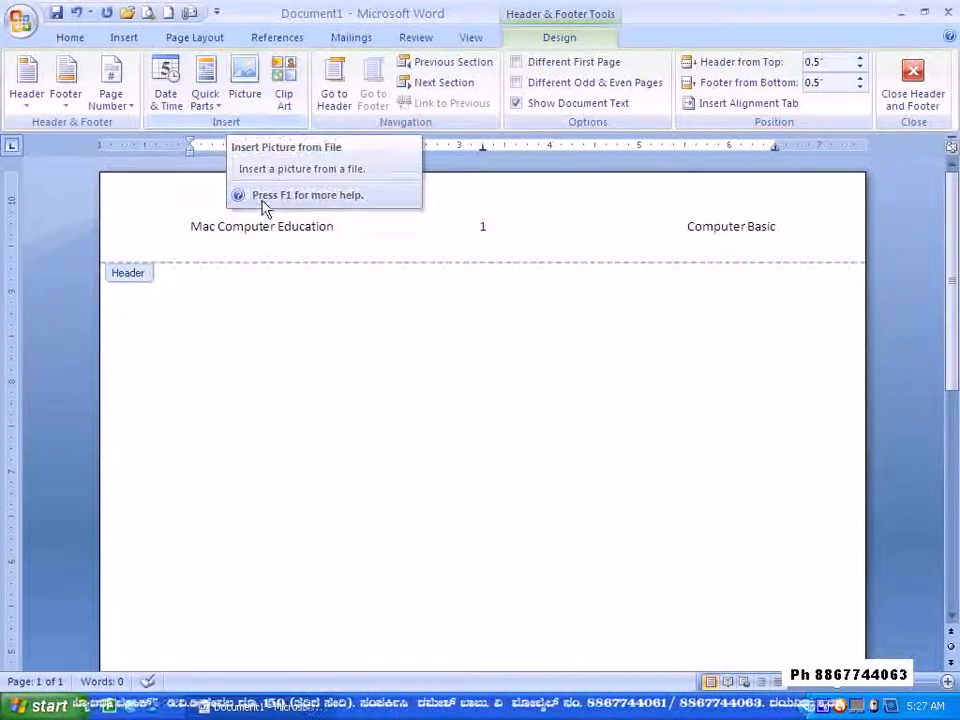
{"action": "left_click", "coordinate": [190, 228]}
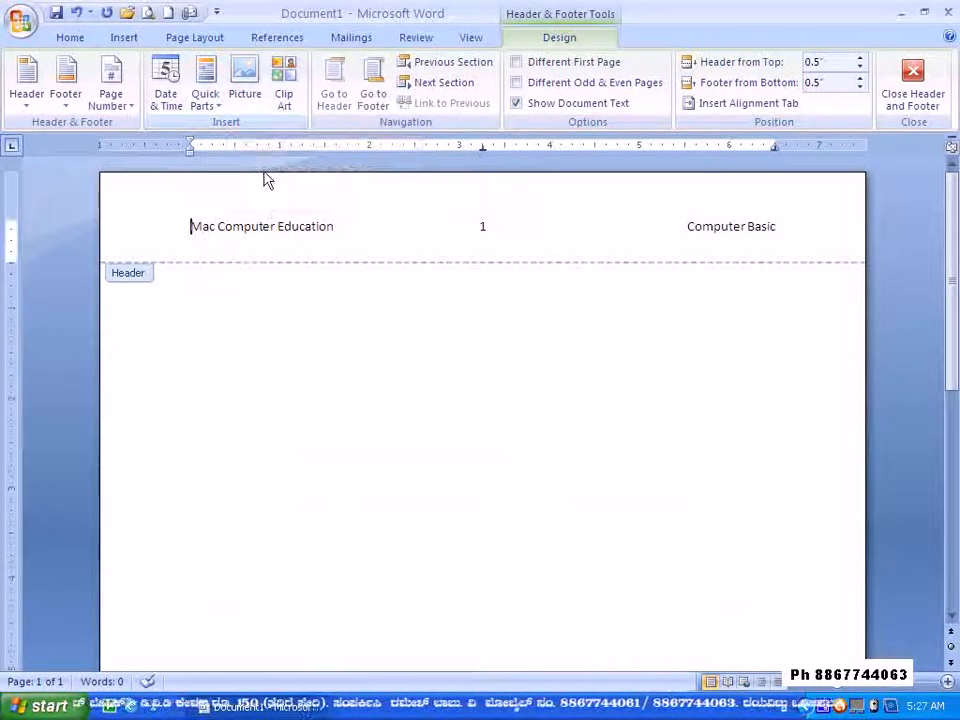
{"action": "left_click", "coordinate": [250, 95]}
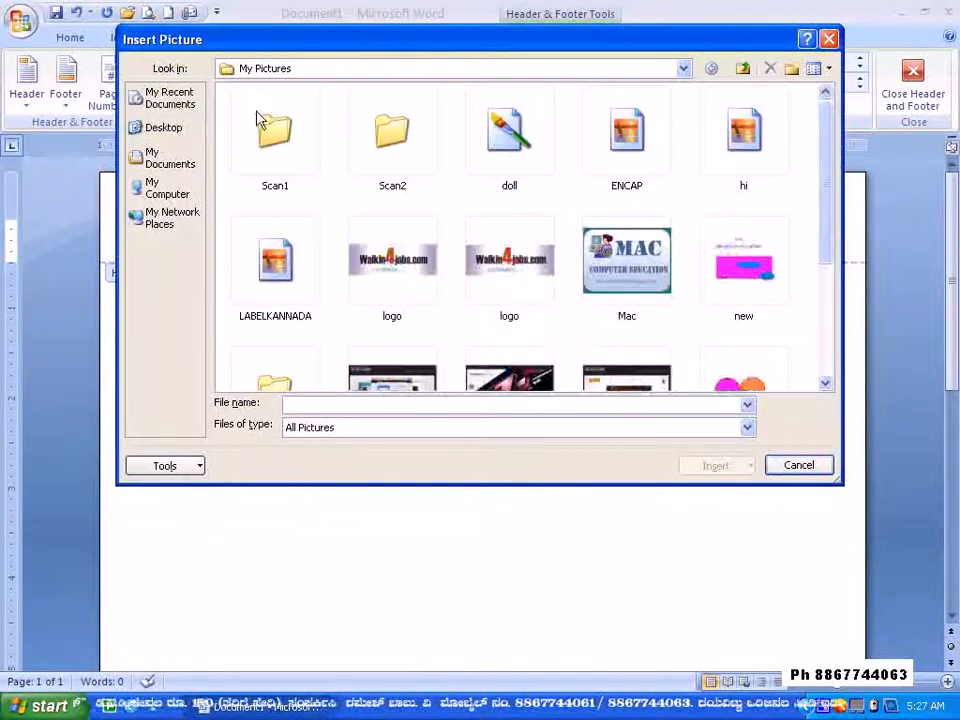
{"action": "left_click", "coordinate": [279, 264]}
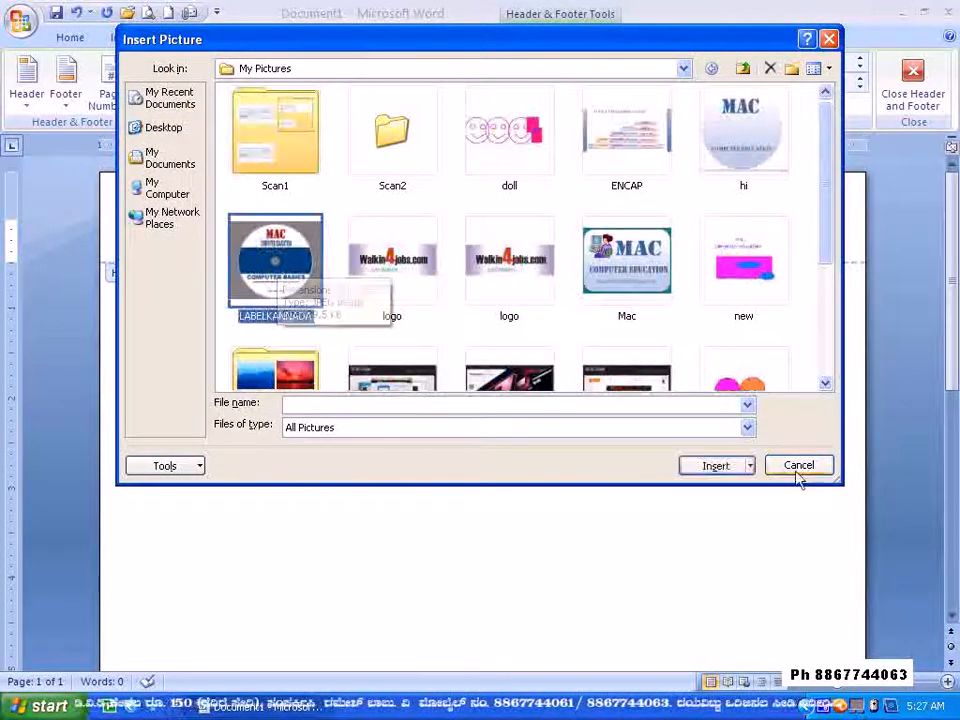
{"action": "left_click", "coordinate": [716, 466]}
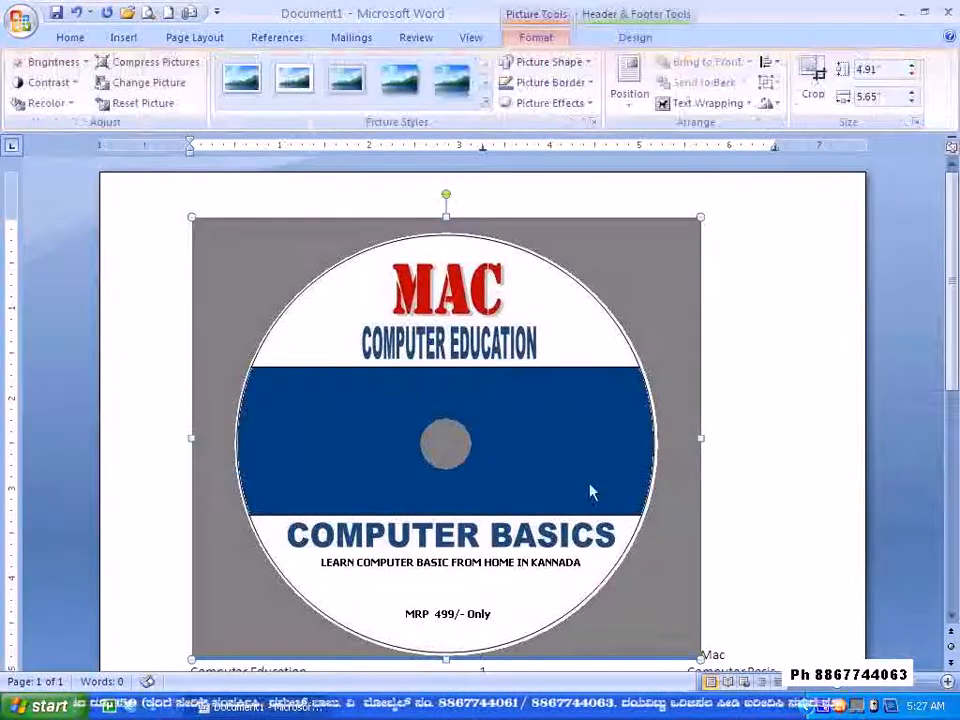
Shrink the header picture to about 0.47" high by 0.54" wide and apply the rounded picture style with a reflection.
{"action": "scroll", "coordinate": [592, 480], "scroll_direction": "down", "scroll_amount": 3}
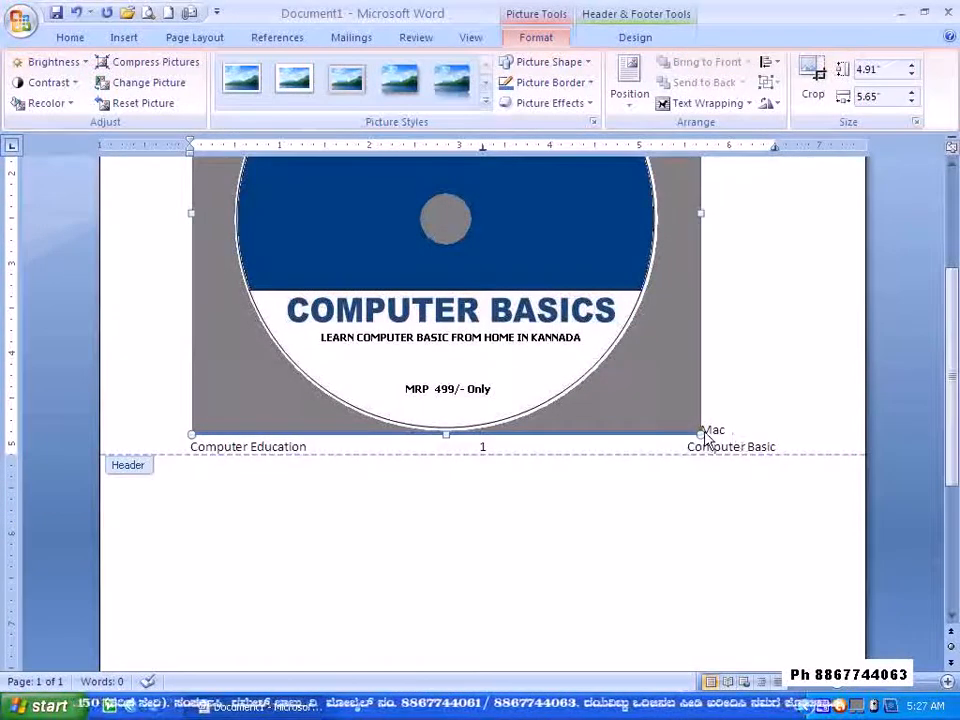
{"action": "left_click_drag", "start_coordinate": [700, 432], "coordinate": [425, 196]}
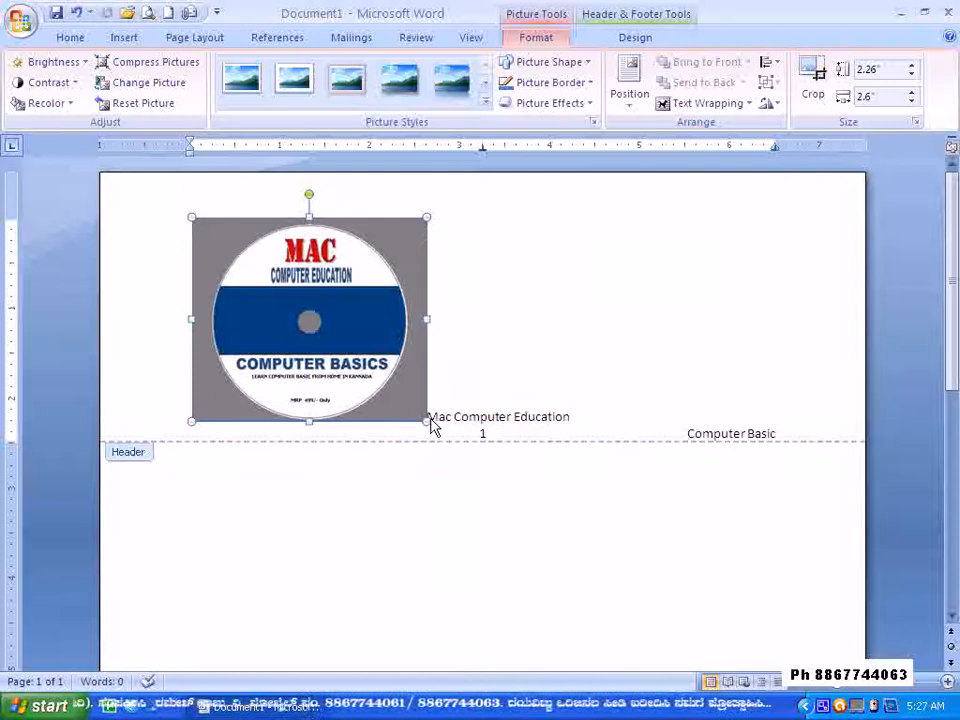
{"action": "left_click_drag", "start_coordinate": [428, 425], "coordinate": [244, 258]}
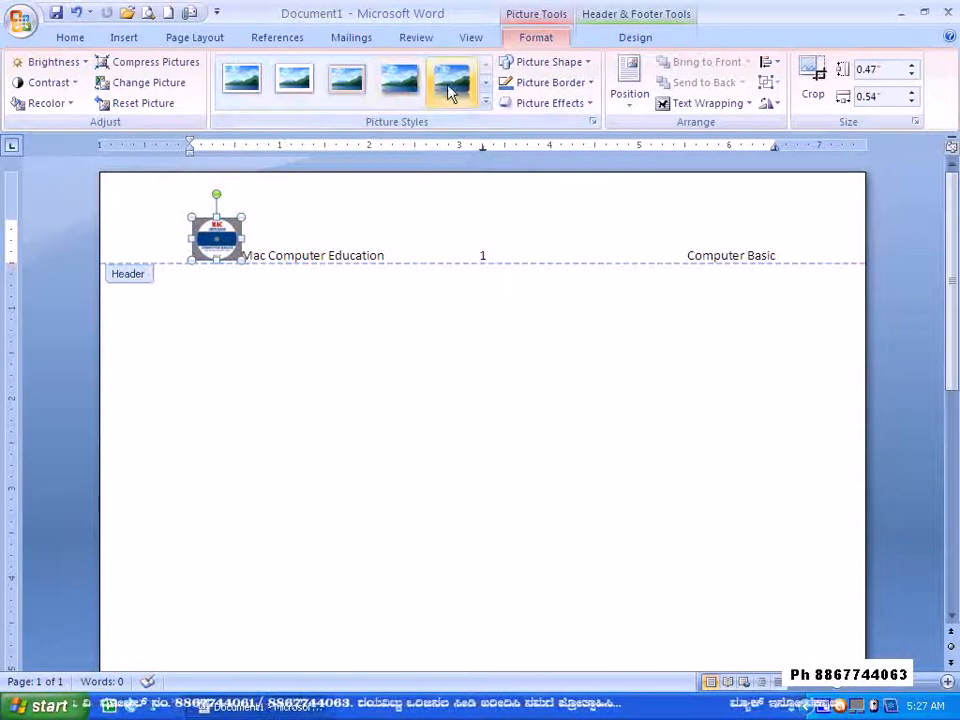
{"action": "left_click", "coordinate": [459, 93]}
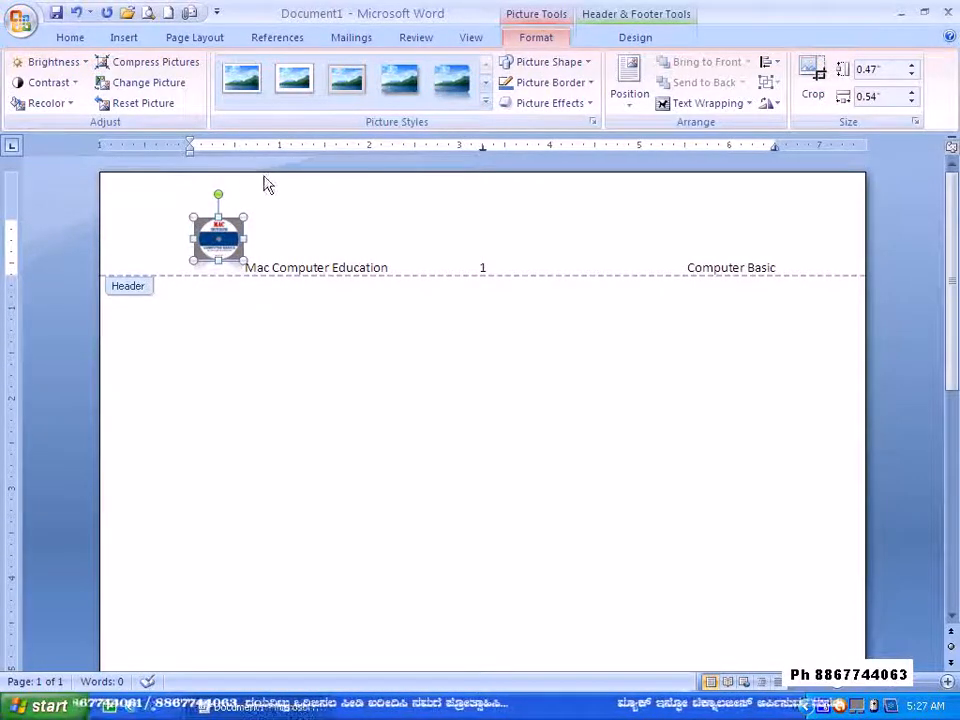
{"action": "double_click", "coordinate": [416, 241]}
{"action": "left_click", "coordinate": [328, 257]}
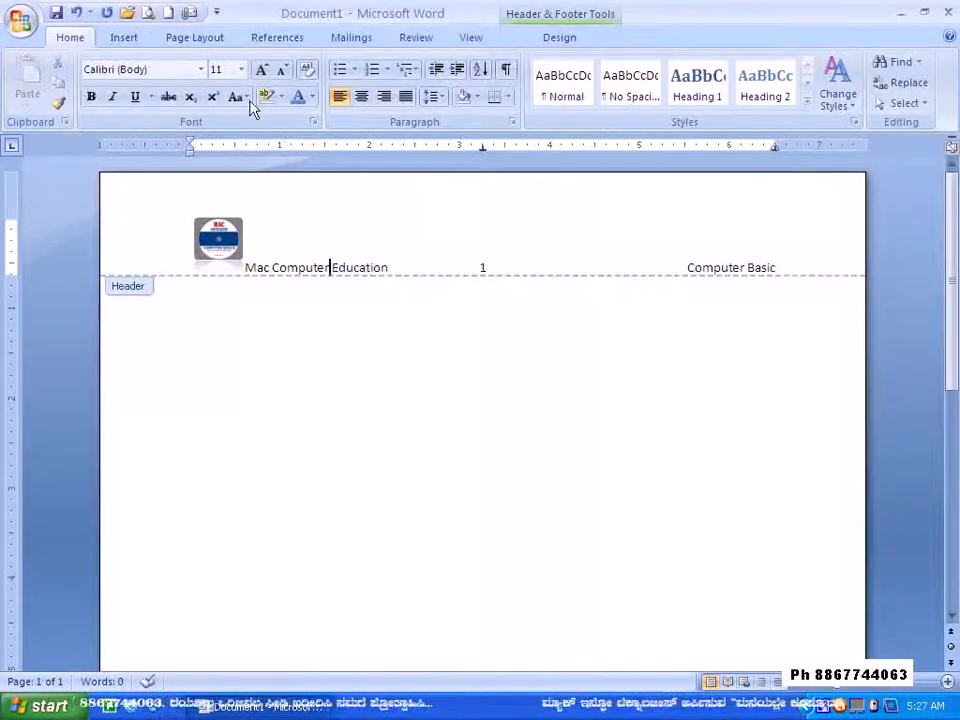
Open the existing header for editing with the Edit Header command.
{"action": "left_click", "coordinate": [130, 38]}
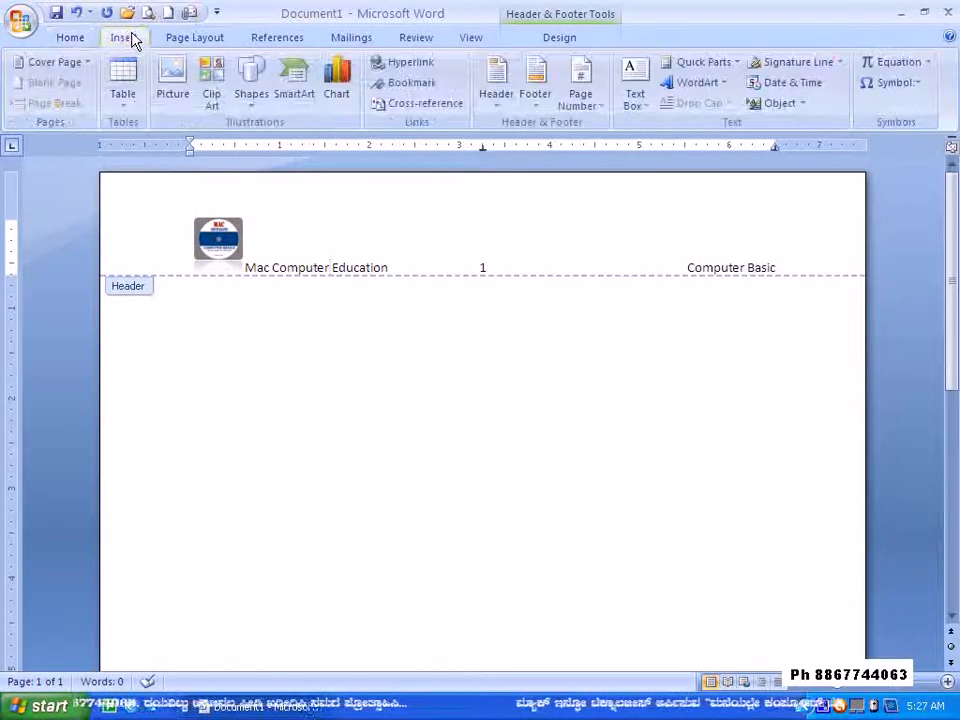
{"action": "left_click", "coordinate": [494, 90]}
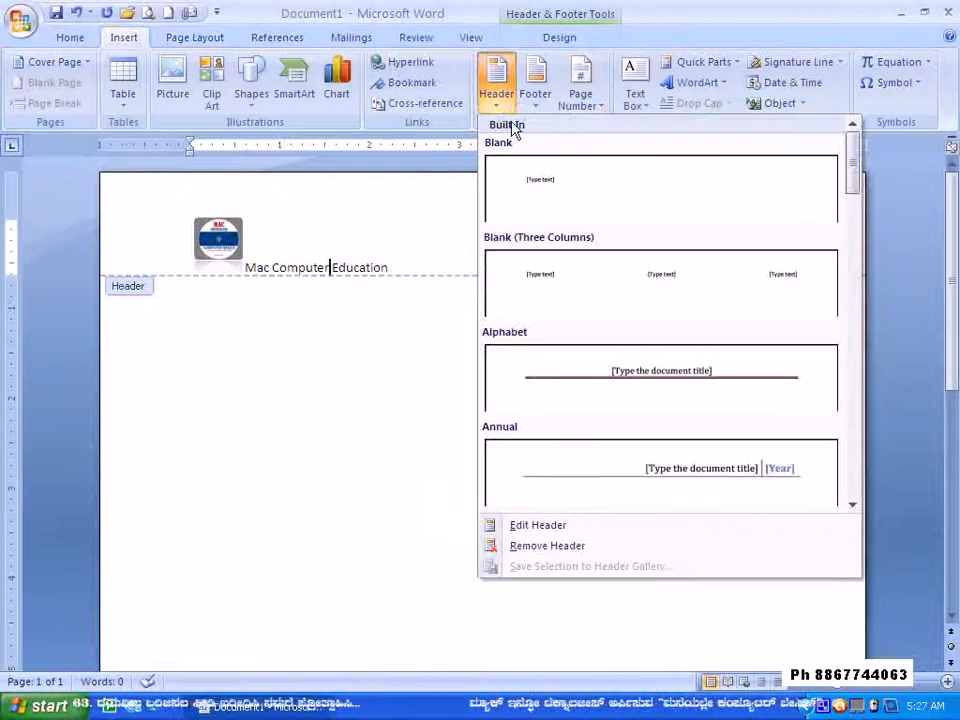
{"action": "left_click", "coordinate": [604, 528]}
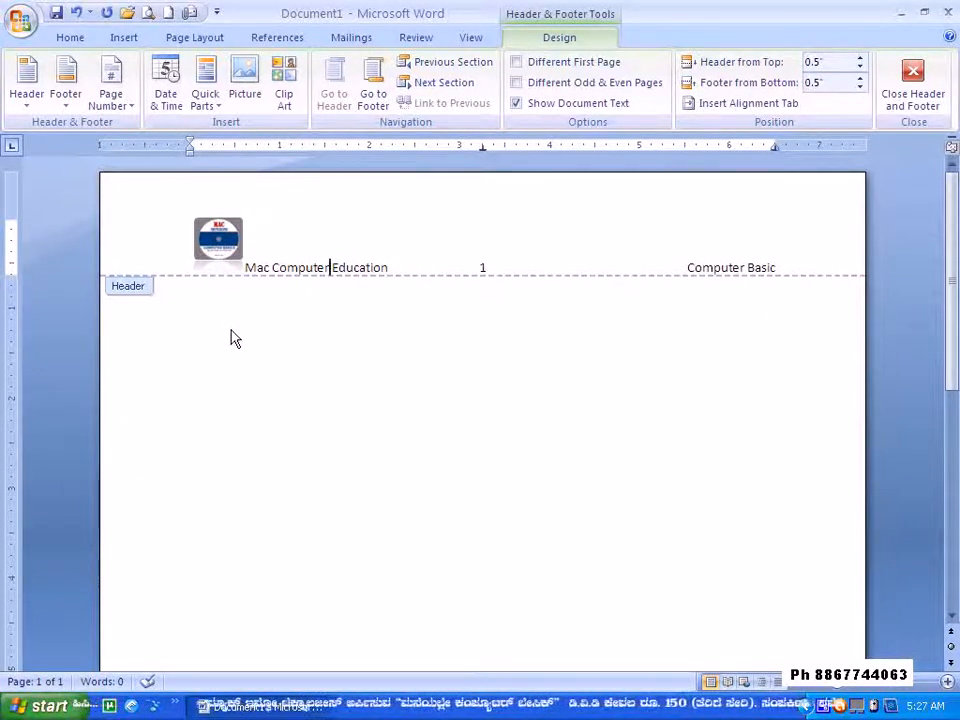
Look over the header and footer and leave header editing by returning to the document body.
{"action": "double_click", "coordinate": [460, 231]}
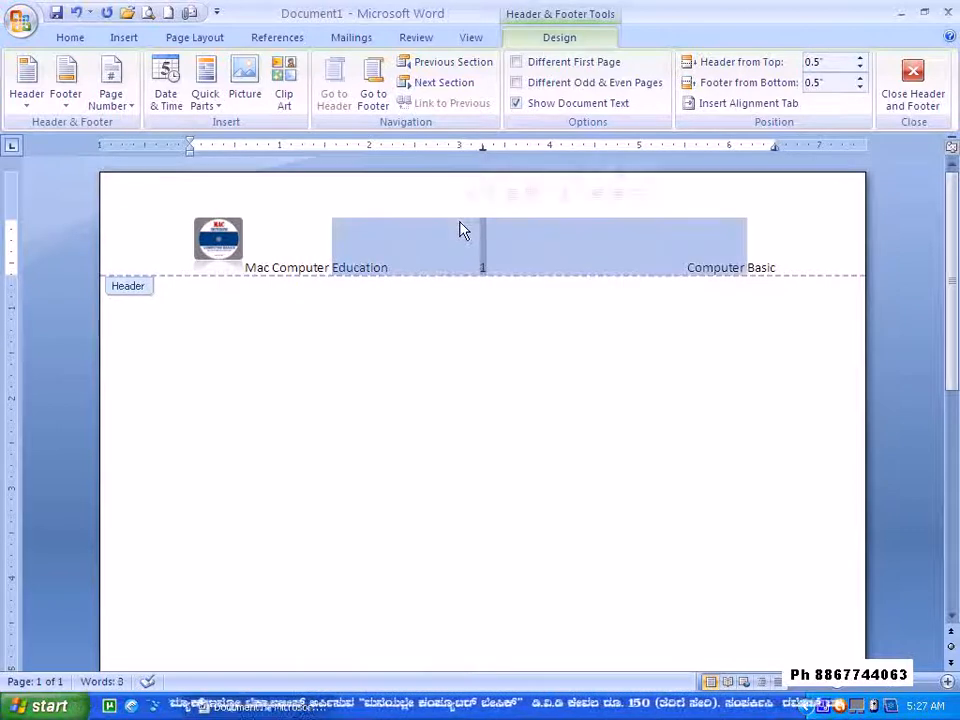
{"action": "scroll", "coordinate": [456, 340], "scroll_direction": "down", "scroll_amount": 10}
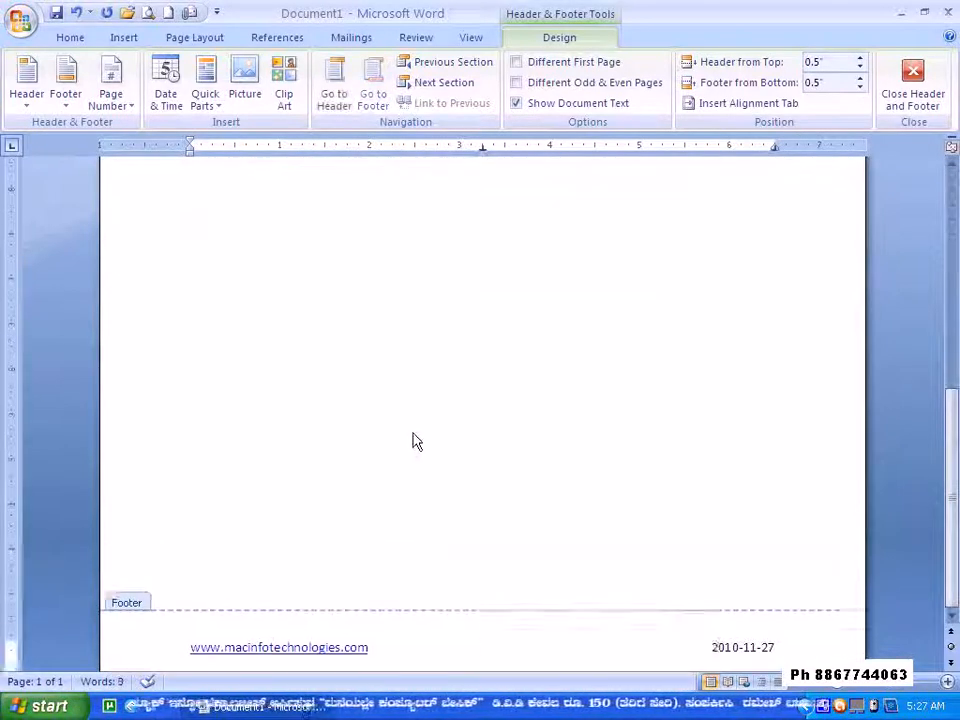
{"action": "scroll", "coordinate": [317, 246], "scroll_direction": "up", "scroll_amount": 10}
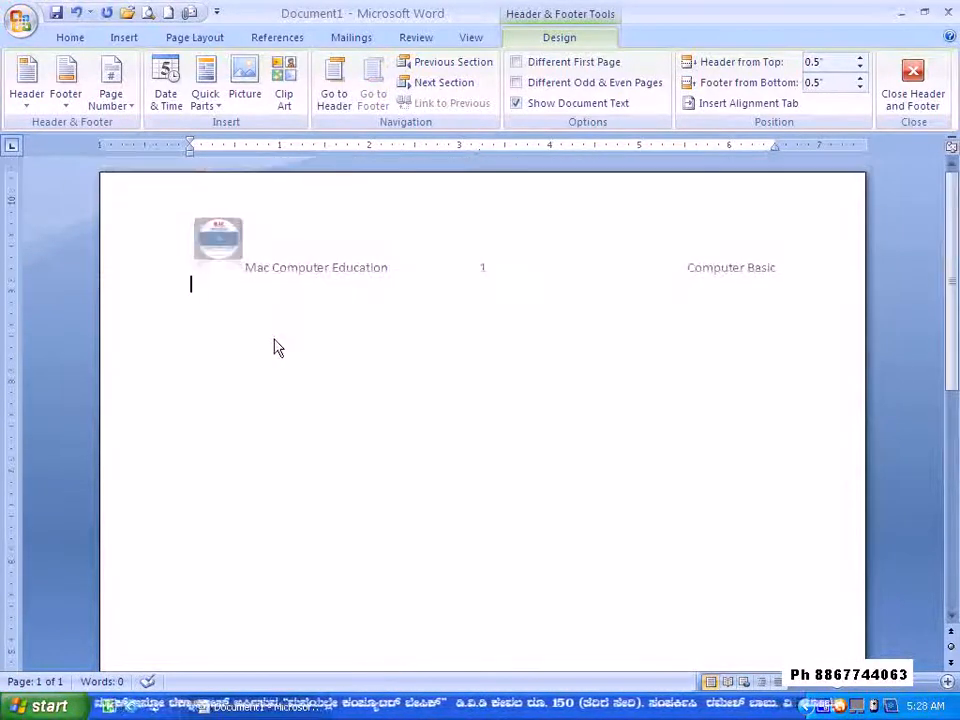
{"action": "double_click", "coordinate": [277, 347]}
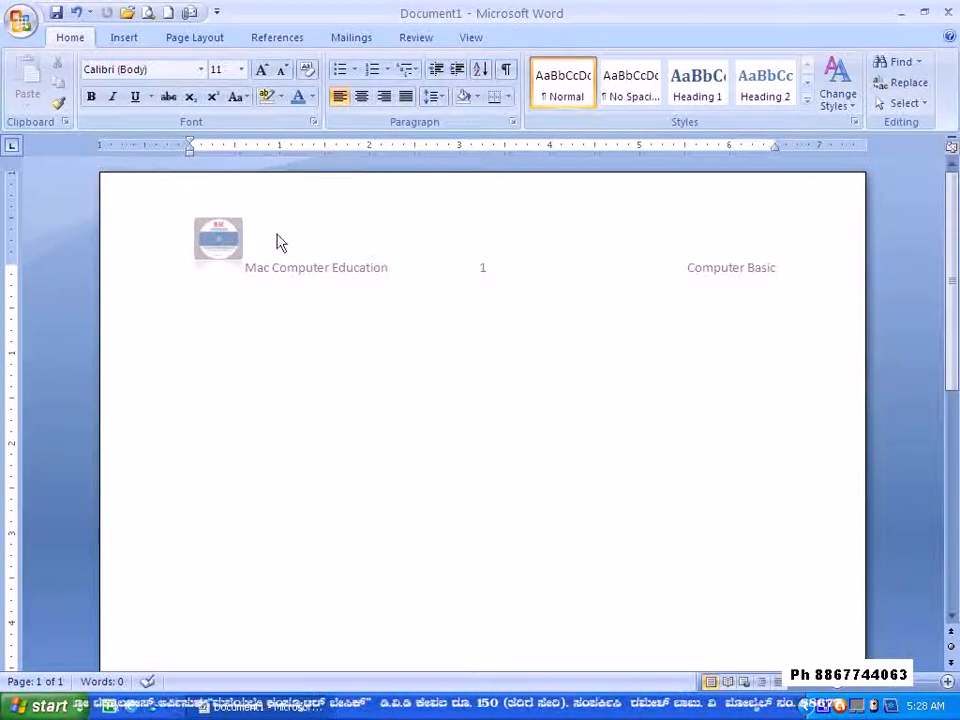
Try entering the text "mac compu" on the first line of the document body.
{"action": "double_click", "coordinate": [210, 310]}
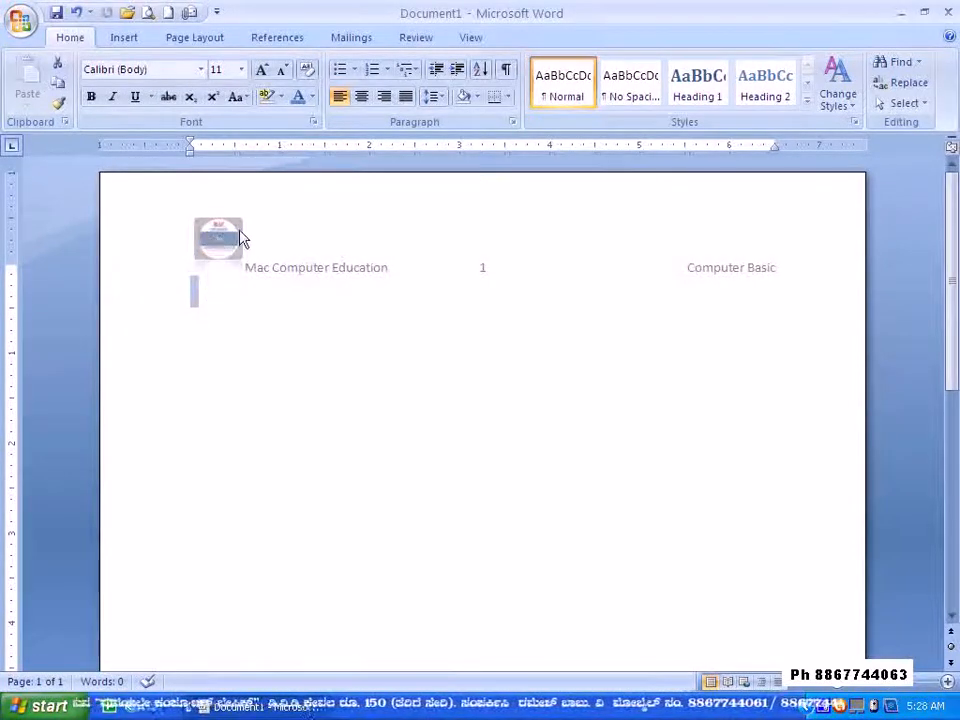
{"action": "left_click", "coordinate": [212, 308]}
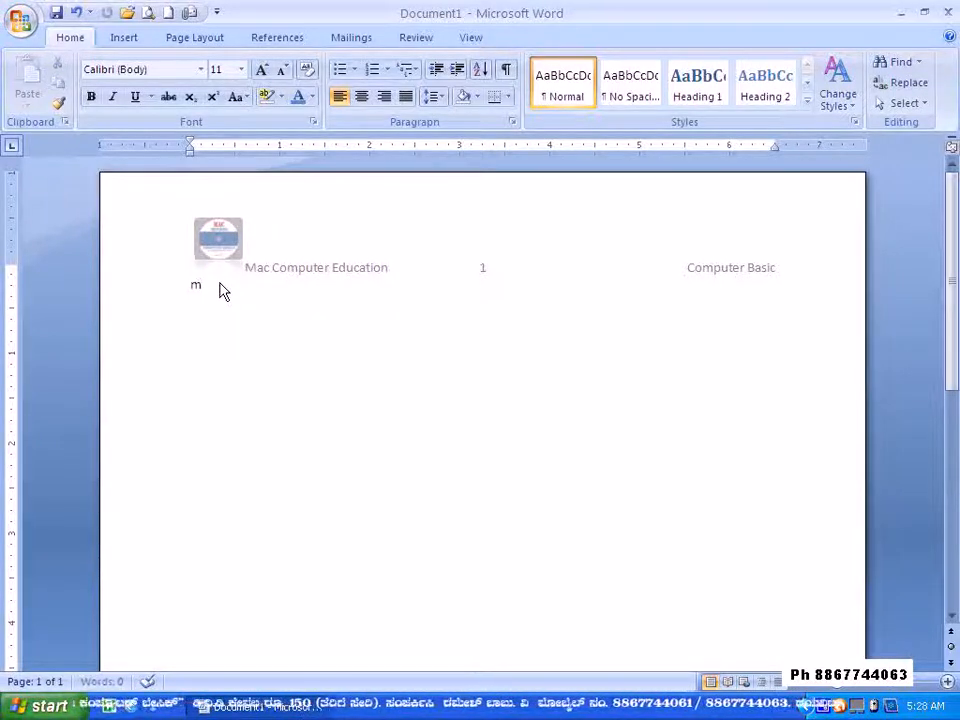
{"action": "type", "text": "mac compu"}
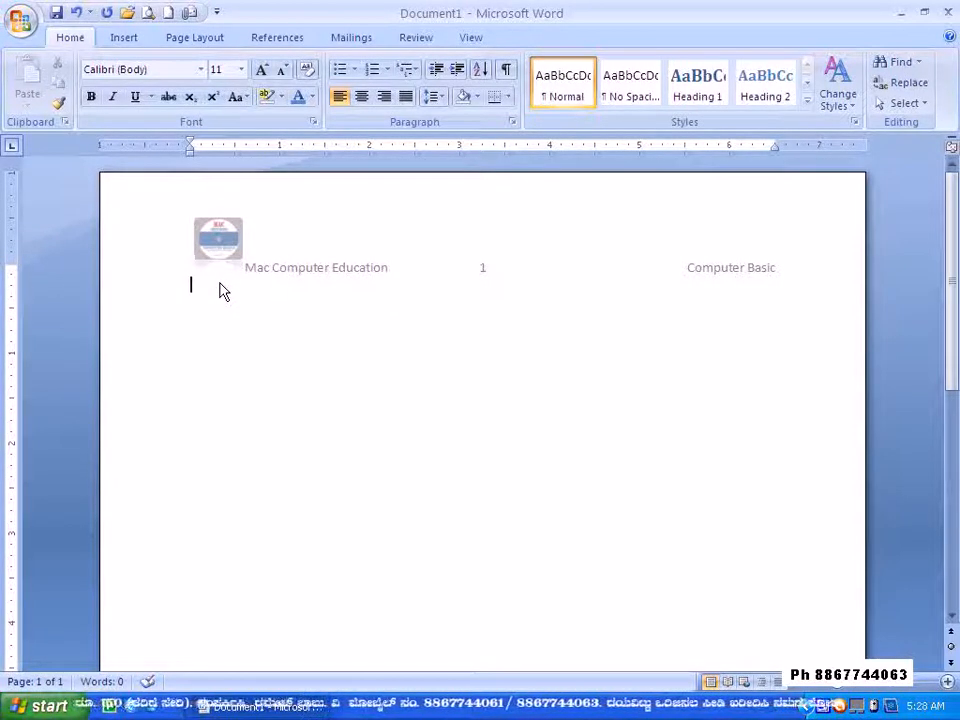
Copy the introductory paragraph from the Word Help article "What's new in Microsoft Office Word 2007".
{"action": "key", "text": "F1"}
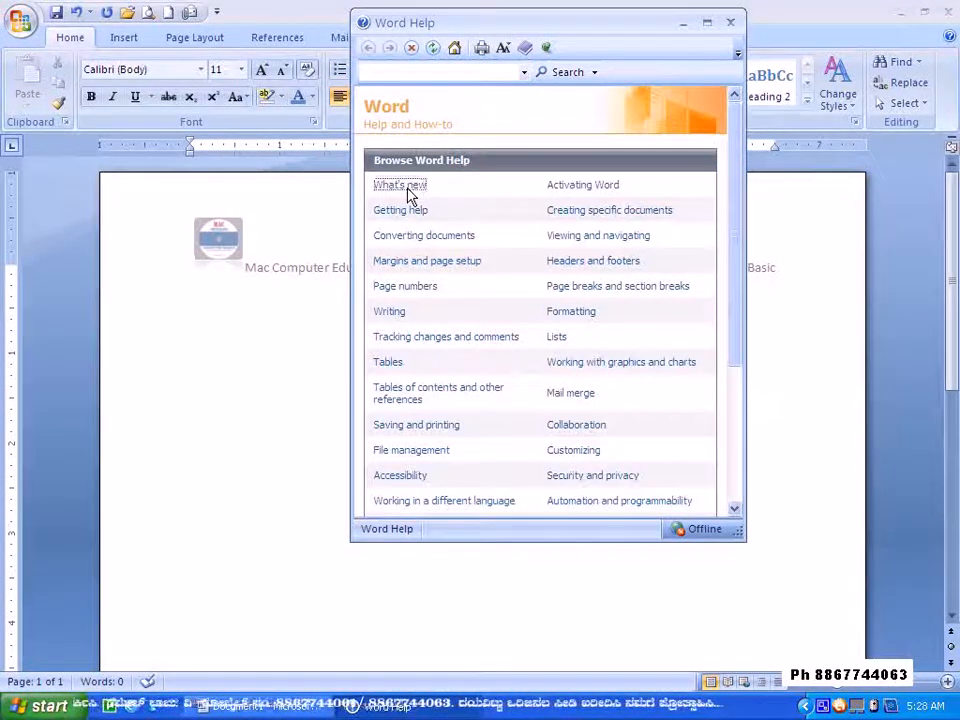
{"action": "left_click", "coordinate": [406, 188]}
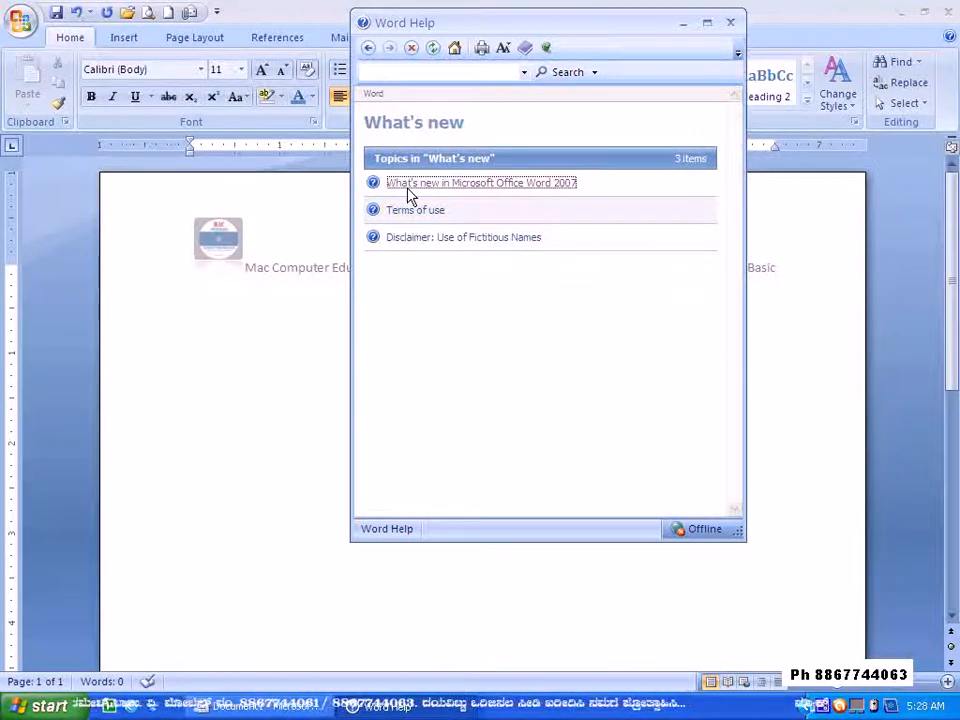
{"action": "left_click", "coordinate": [409, 190]}
{"action": "left_click_drag", "start_coordinate": [364, 346], "coordinate": [495, 456]}
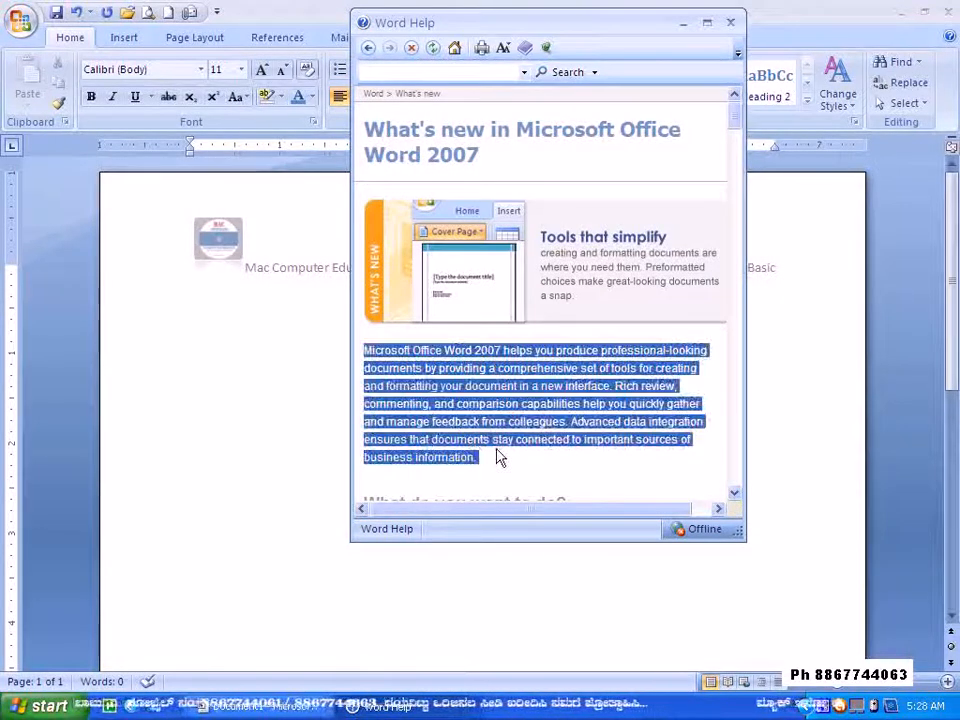
{"action": "right_click", "coordinate": [465, 378]}
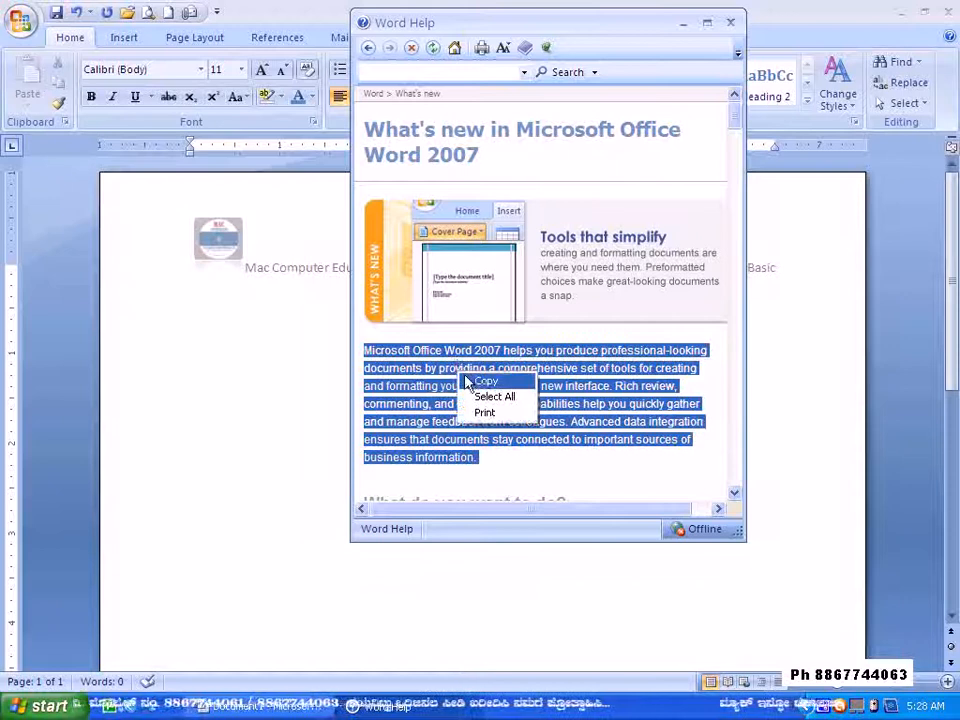
{"action": "left_click", "coordinate": [486, 377]}
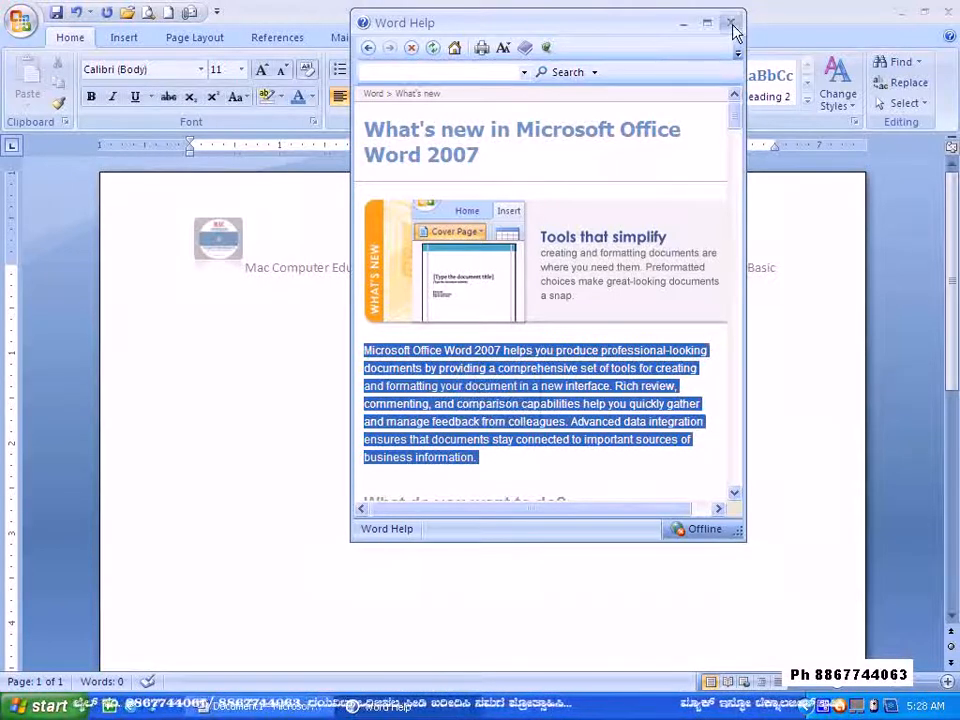
Close the help window and paste the copied paragraph three times into the document body.
{"action": "left_click", "coordinate": [733, 22]}
{"action": "right_click", "coordinate": [230, 332]}
{"action": "left_click", "coordinate": [208, 356]}
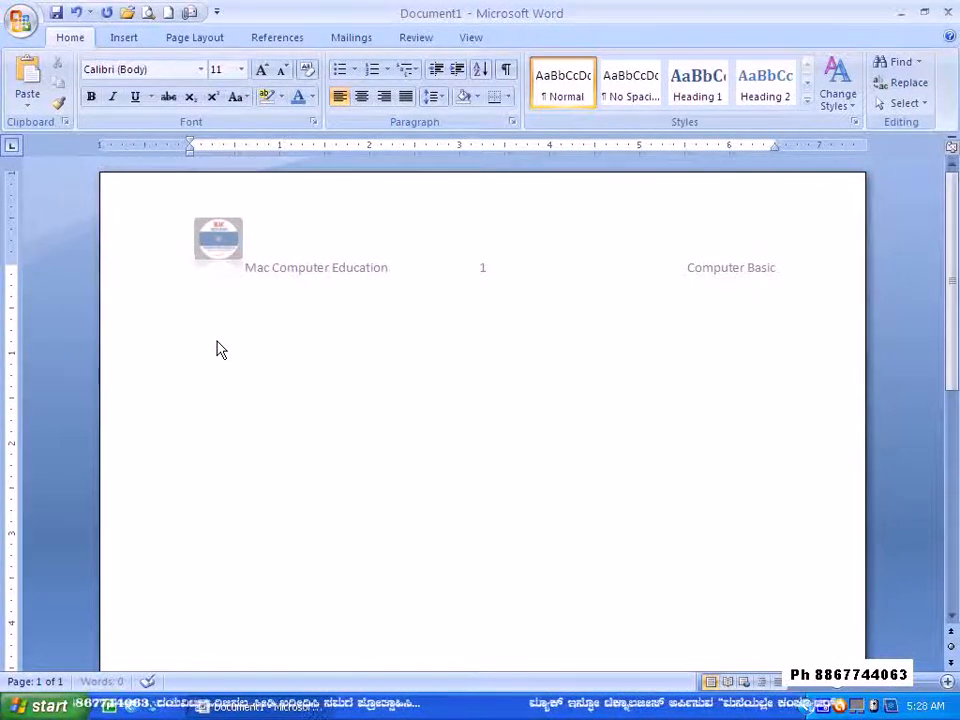
{"action": "key", "text": "ctrl+v"}
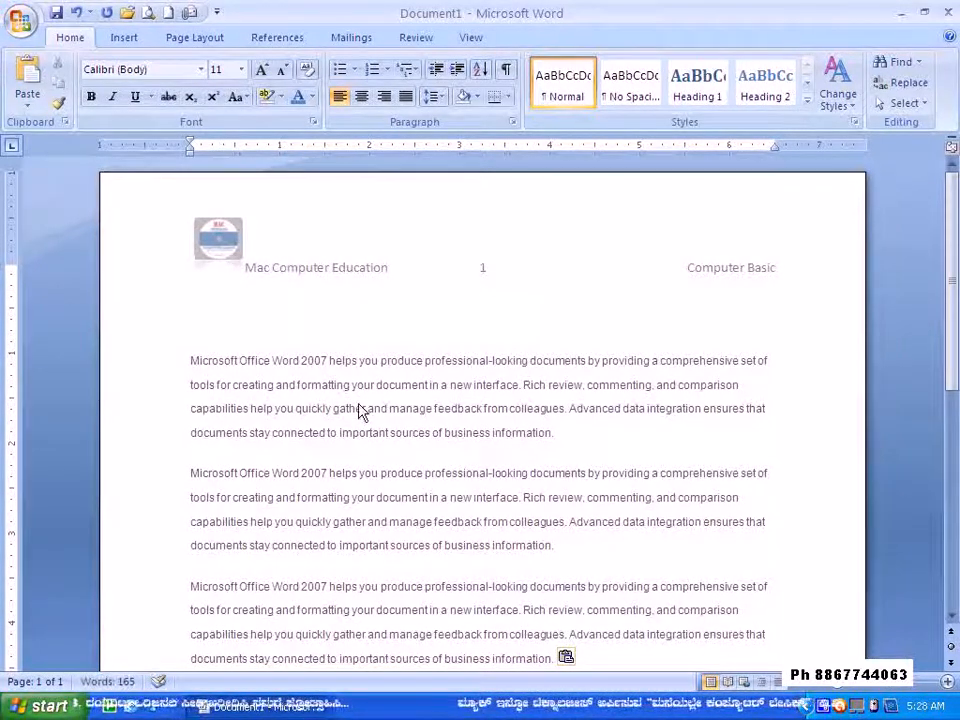
Add blank lines after the last pasted paragraph until the document extends to five pages.
{"action": "scroll", "coordinate": [424, 420], "scroll_direction": "down", "scroll_amount": 3}
{"action": "left_click", "coordinate": [600, 487]}
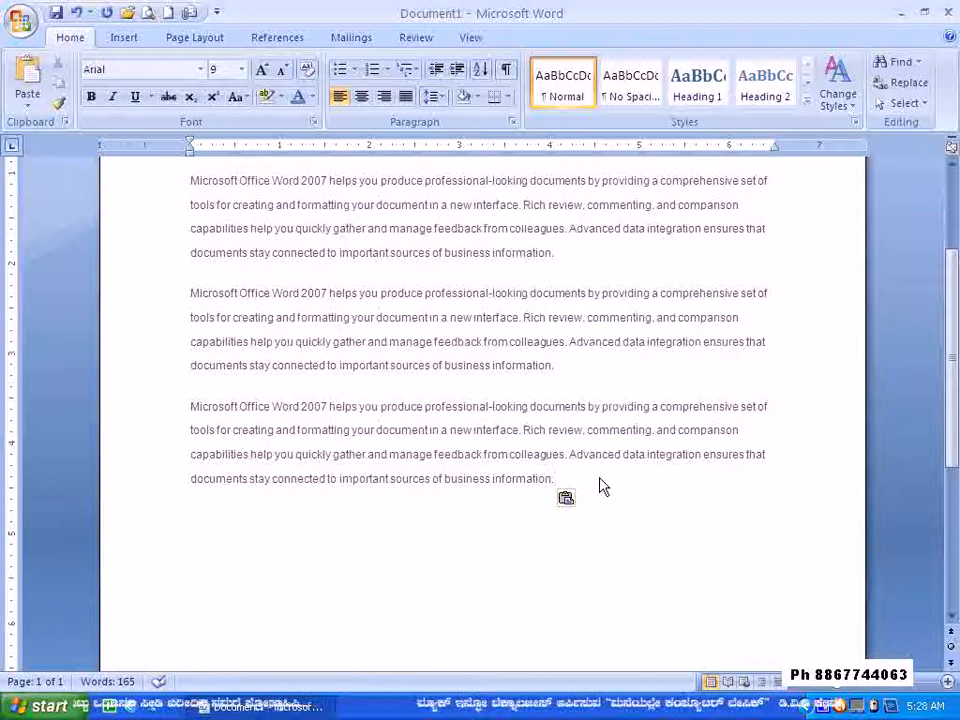
{"action": "key", "text": "Return"}
{"action": "scroll", "coordinate": [600, 487], "scroll_direction": "down", "scroll_amount": 8}
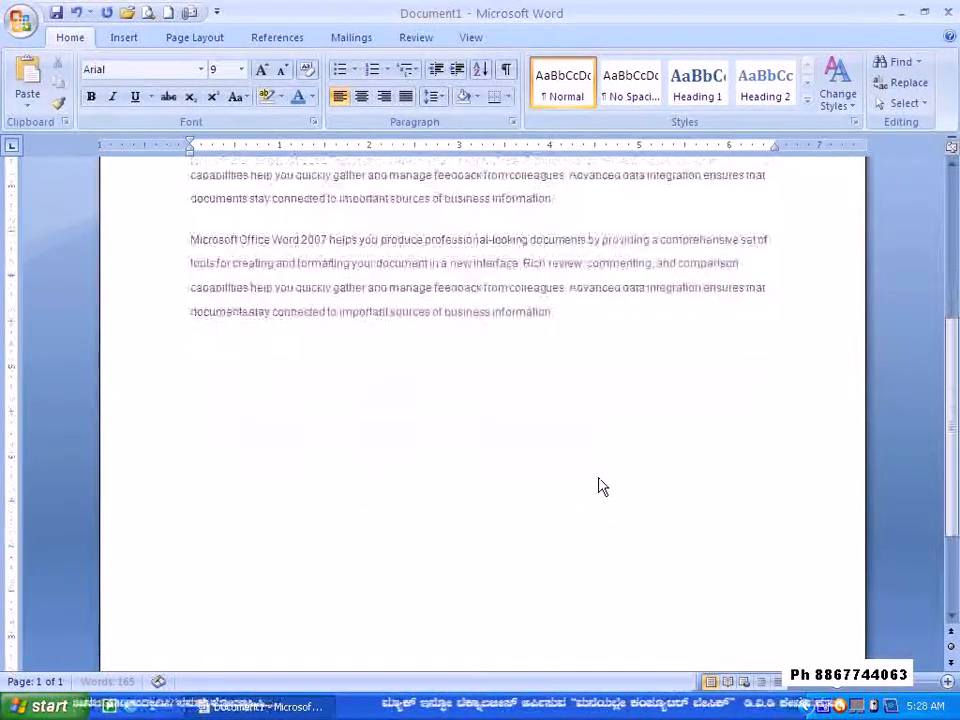
{"action": "scroll", "coordinate": [600, 487], "scroll_direction": "down", "scroll_amount": 8}
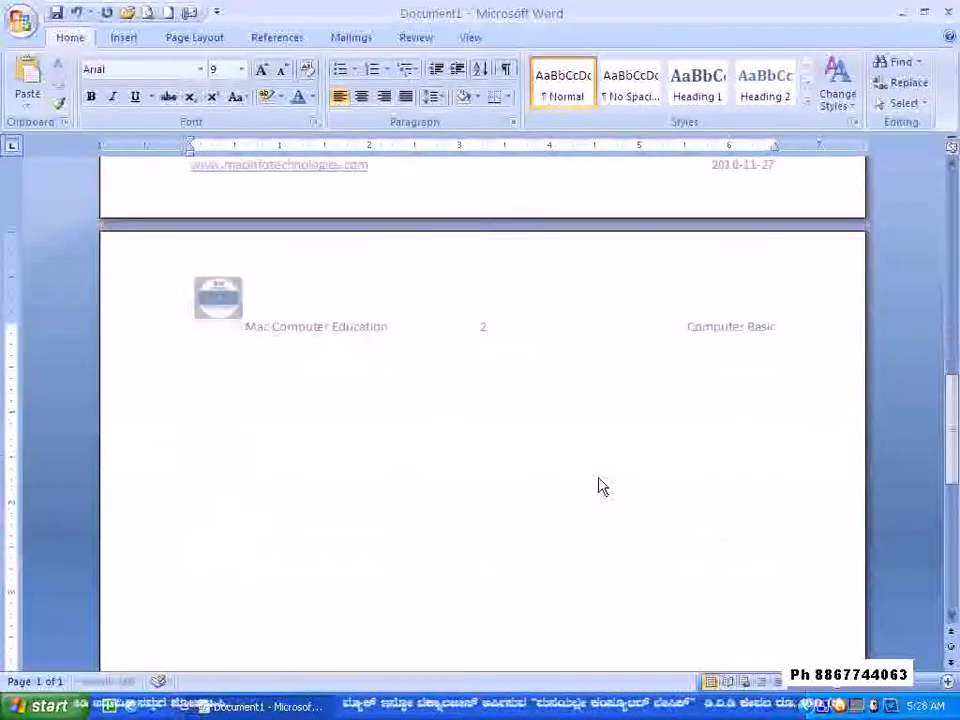
{"action": "scroll", "coordinate": [600, 487], "scroll_direction": "down", "scroll_amount": 8}
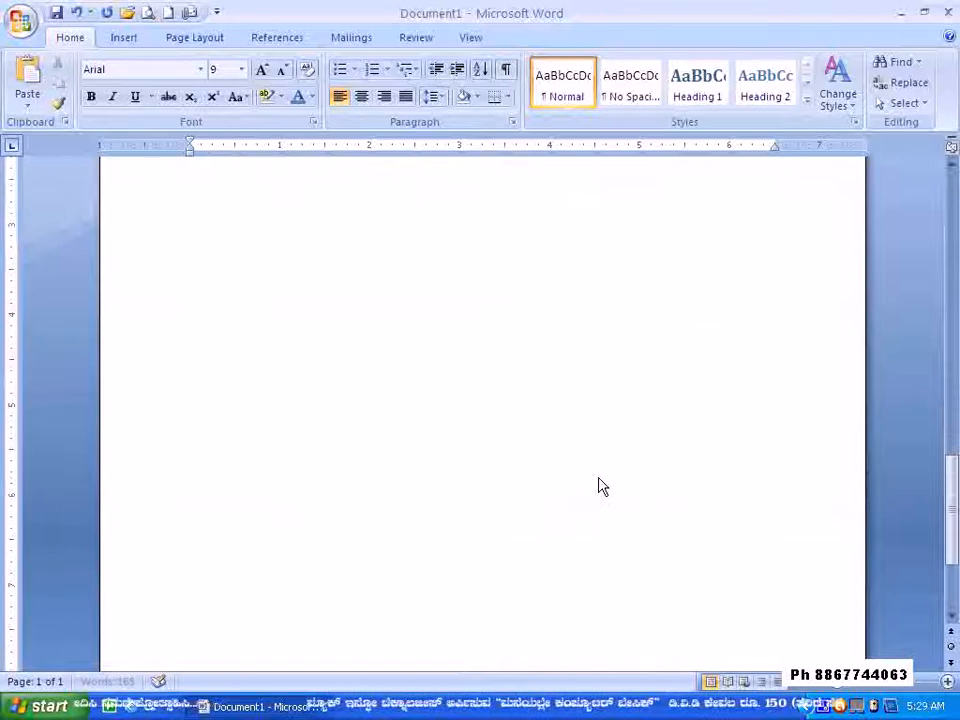
{"action": "scroll", "coordinate": [600, 487], "scroll_direction": "up", "scroll_amount": 8}
{"action": "scroll", "coordinate": [600, 487], "scroll_direction": "down", "scroll_amount": 6}
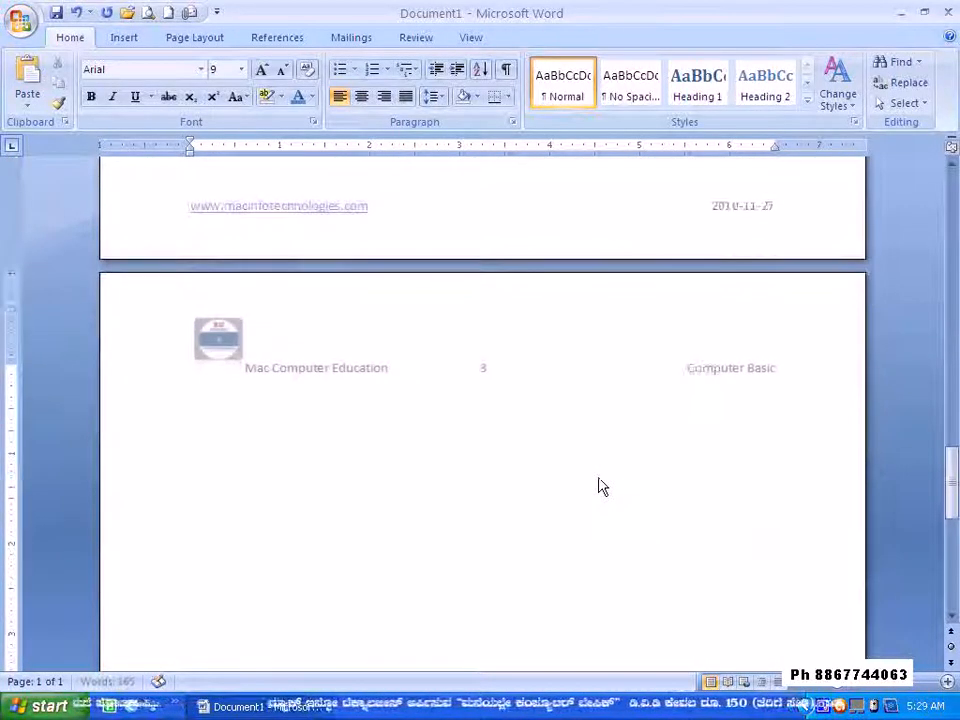
{"action": "scroll", "coordinate": [600, 487], "scroll_direction": "down", "scroll_amount": 4}
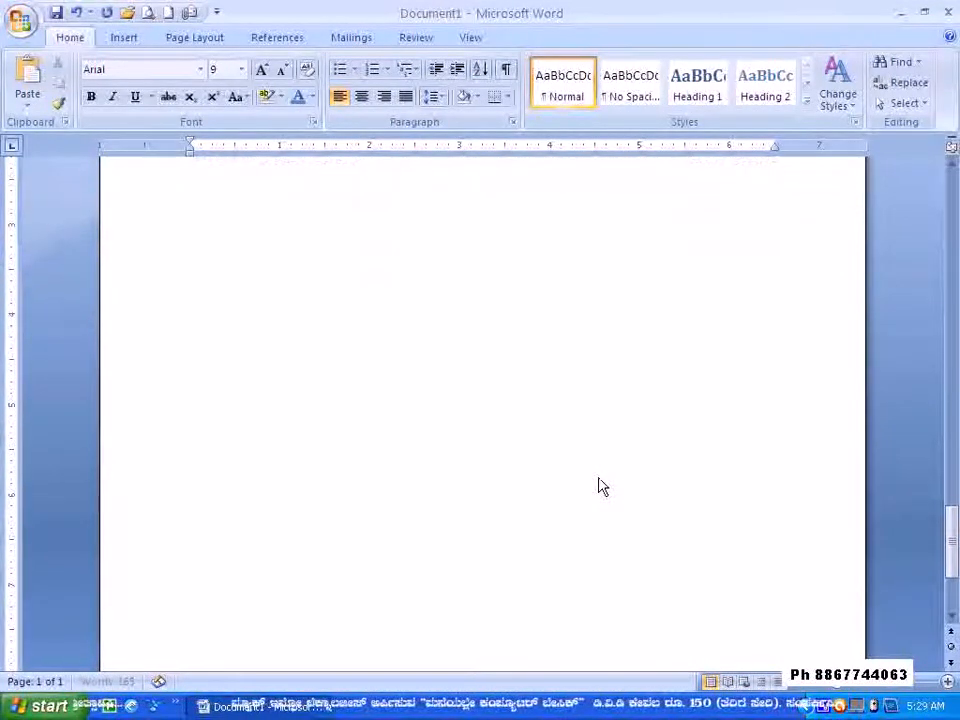
{"action": "scroll", "coordinate": [600, 487], "scroll_direction": "up", "scroll_amount": 6}
{"action": "scroll", "coordinate": [600, 487], "scroll_direction": "down", "scroll_amount": 3}
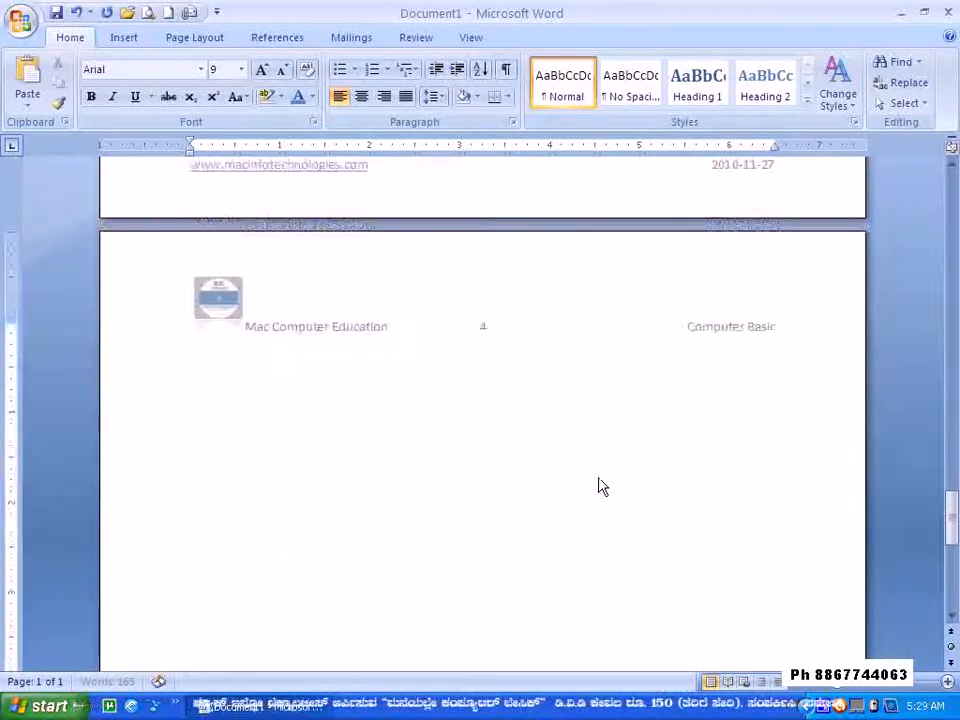
{"action": "scroll", "coordinate": [600, 487], "scroll_direction": "down", "scroll_amount": 5}
{"action": "scroll", "coordinate": [600, 487], "scroll_direction": "down", "scroll_amount": 6}
{"action": "scroll", "coordinate": [600, 487], "scroll_direction": "down", "scroll_amount": 6}
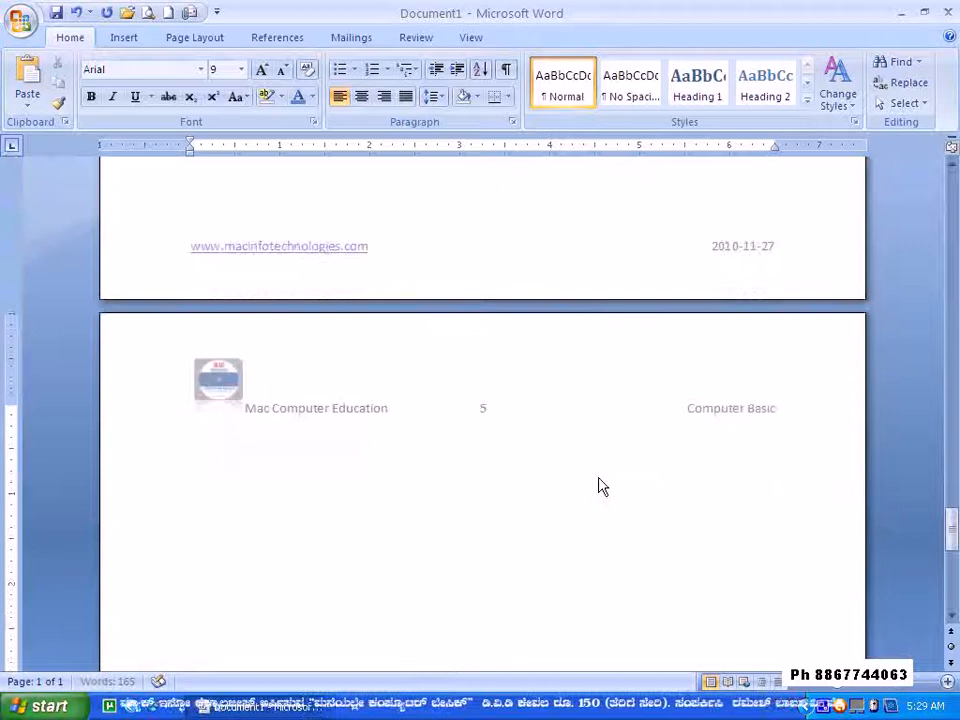
{"action": "scroll", "coordinate": [602, 487], "scroll_direction": "down", "scroll_amount": 5}
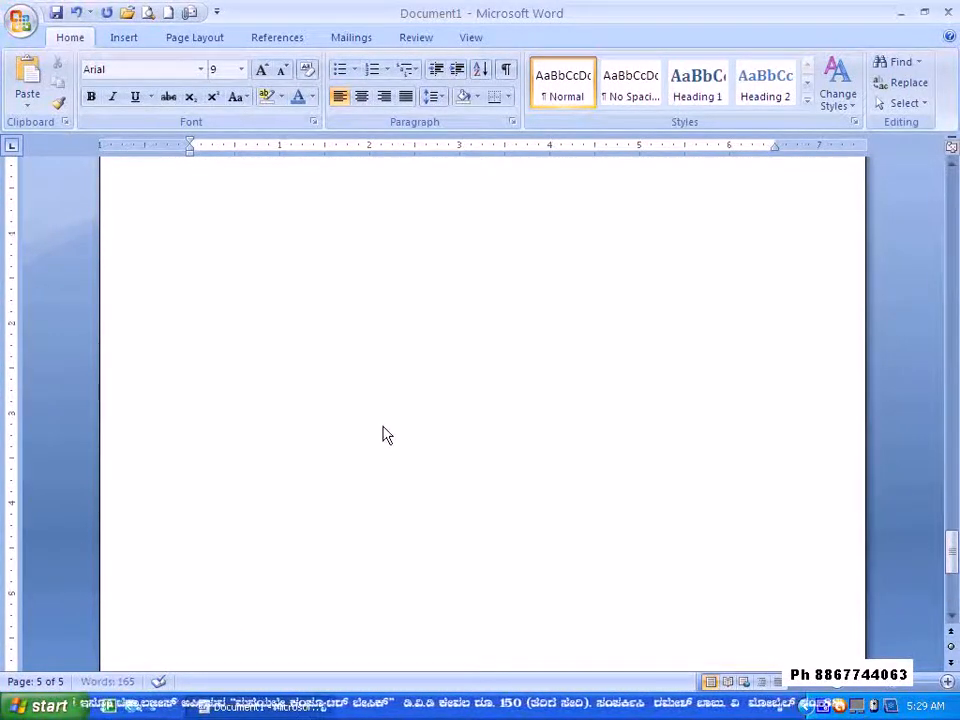
Check the header, page number and footer across the document's pages, and return to the first page.
{"action": "scroll", "coordinate": [587, 421], "scroll_direction": "up", "scroll_amount": 5}
{"action": "left_click_drag", "start_coordinate": [951, 536], "coordinate": [955, 183]}
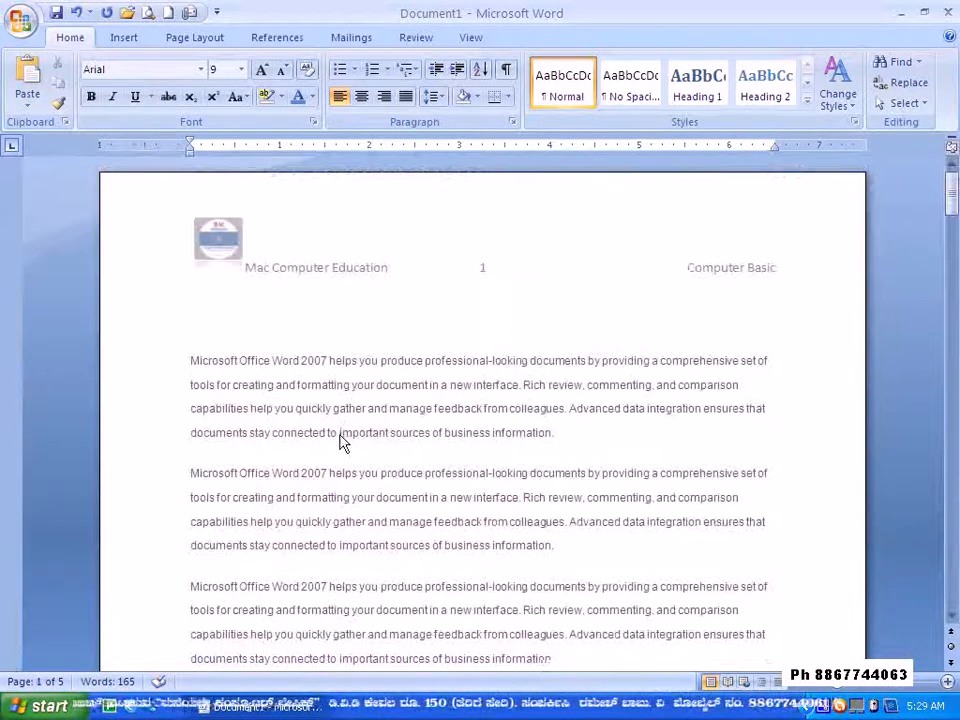
{"action": "scroll", "coordinate": [510, 490], "scroll_direction": "down", "scroll_amount": 15}
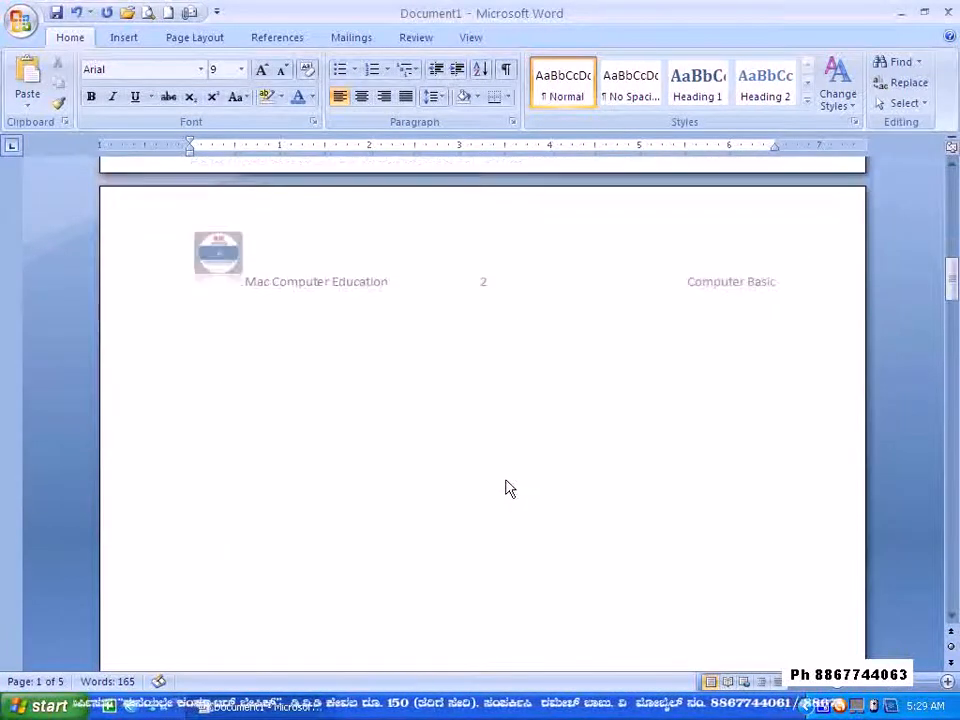
{"action": "scroll", "coordinate": [506, 487], "scroll_direction": "up", "scroll_amount": 8}
{"action": "scroll", "coordinate": [506, 470], "scroll_direction": "down", "scroll_amount": 20}
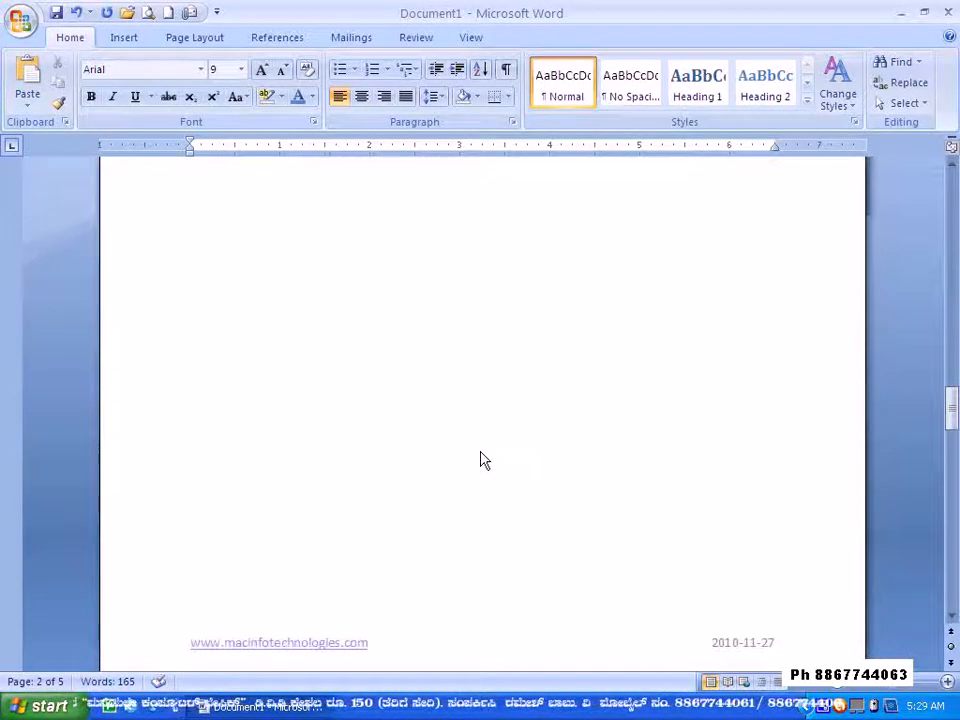
{"action": "scroll", "coordinate": [430, 435], "scroll_direction": "down", "scroll_amount": 10}
{"action": "scroll", "coordinate": [432, 410], "scroll_direction": "up", "scroll_amount": 2}
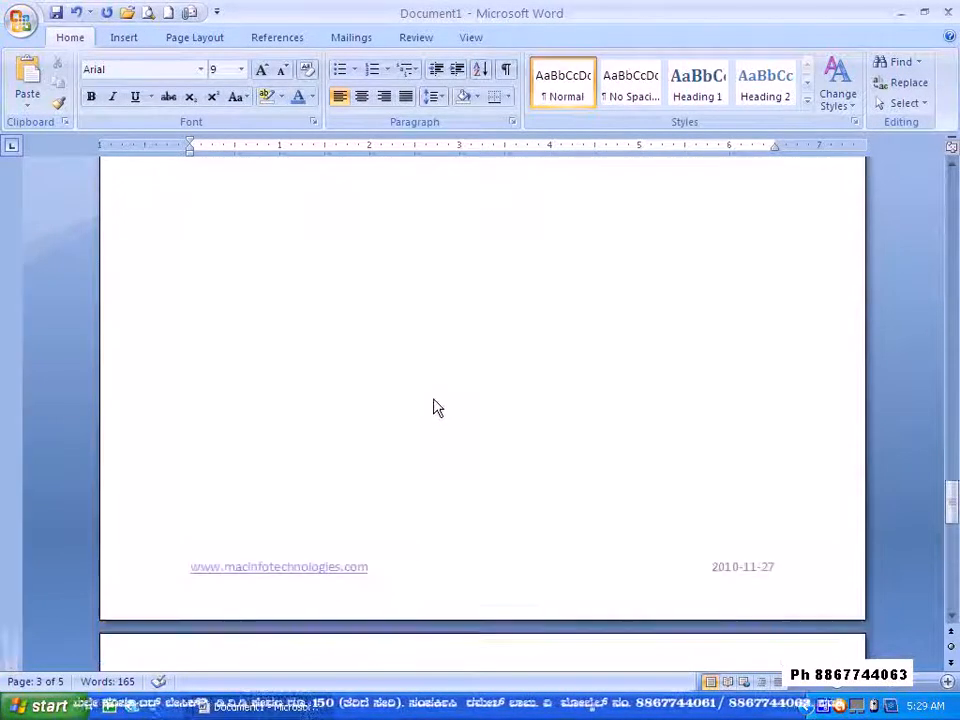
{"action": "left_click_drag", "start_coordinate": [950, 504], "coordinate": [950, 190]}
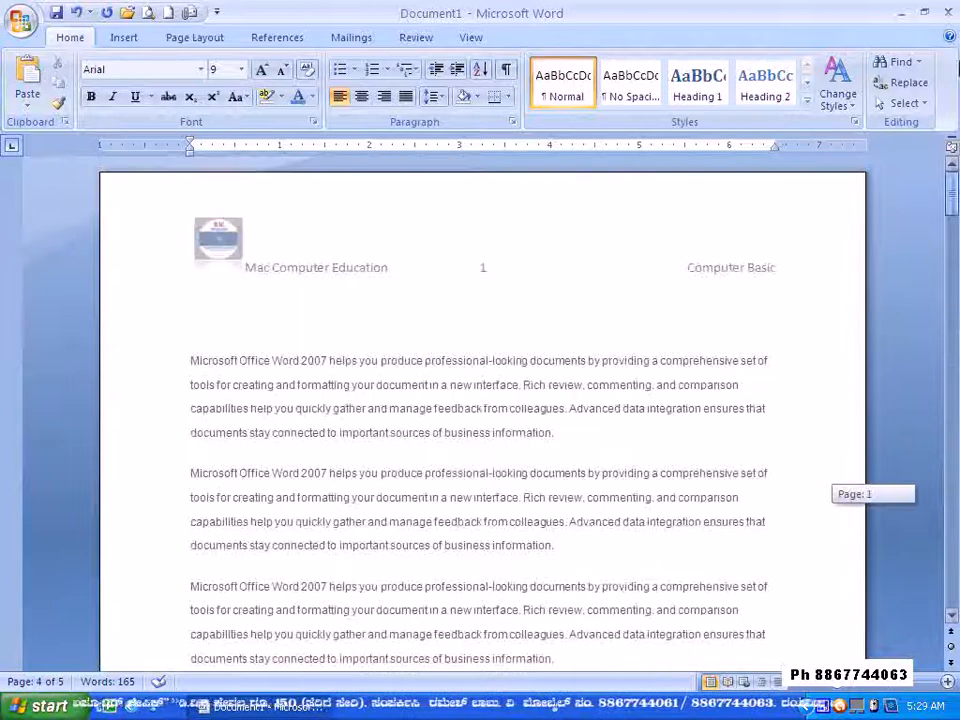
Open the first page's header for editing, and switch back to the body text.
{"action": "double_click", "coordinate": [272, 245]}
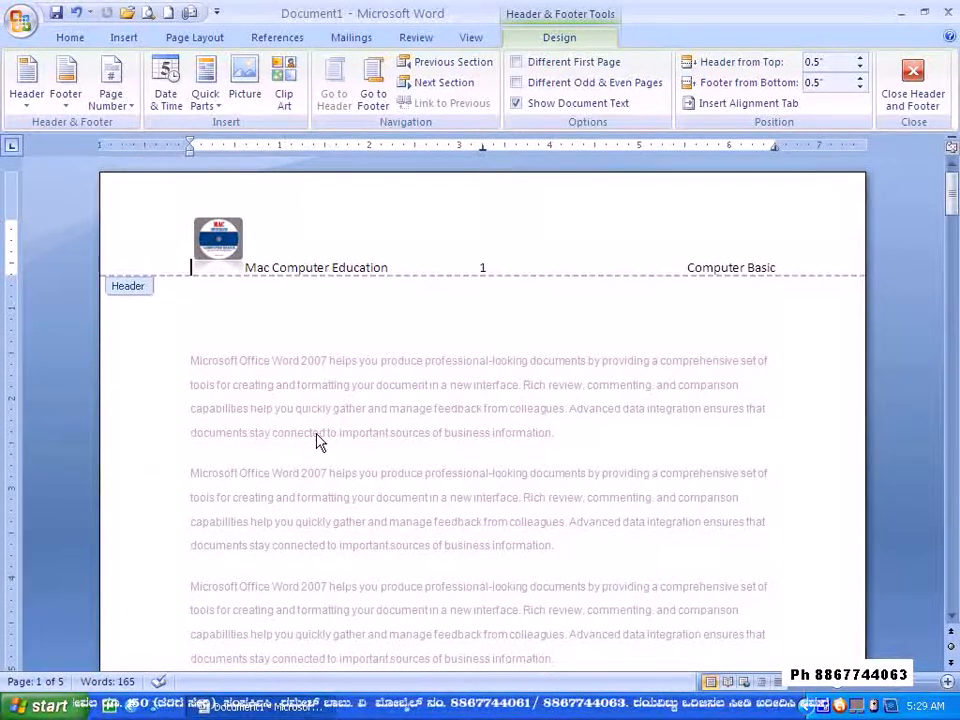
{"action": "double_click", "coordinate": [256, 375]}
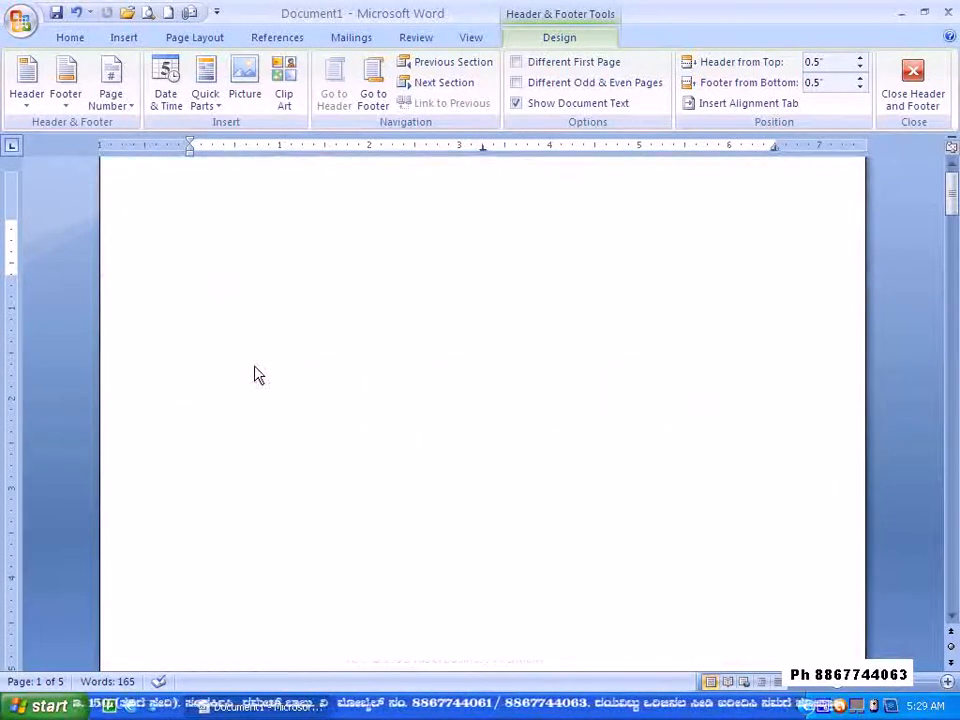
{"action": "scroll", "coordinate": [278, 390], "scroll_direction": "up", "scroll_amount": 6}
{"action": "scroll", "coordinate": [280, 385], "scroll_direction": "up", "scroll_amount": 20}
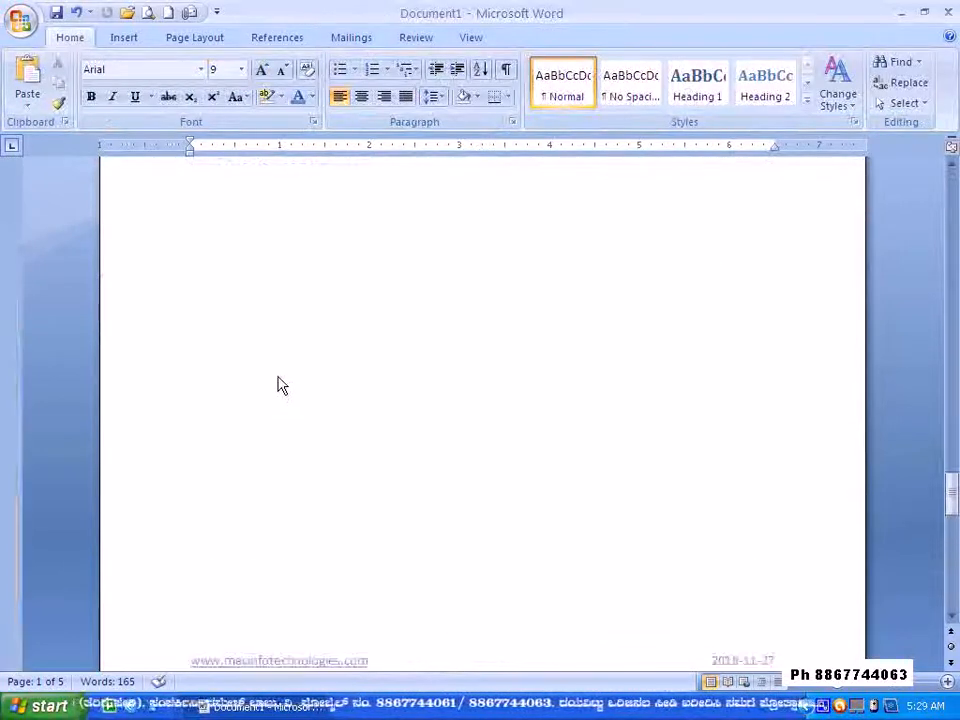
{"action": "scroll", "coordinate": [280, 380], "scroll_direction": "up", "scroll_amount": 20}
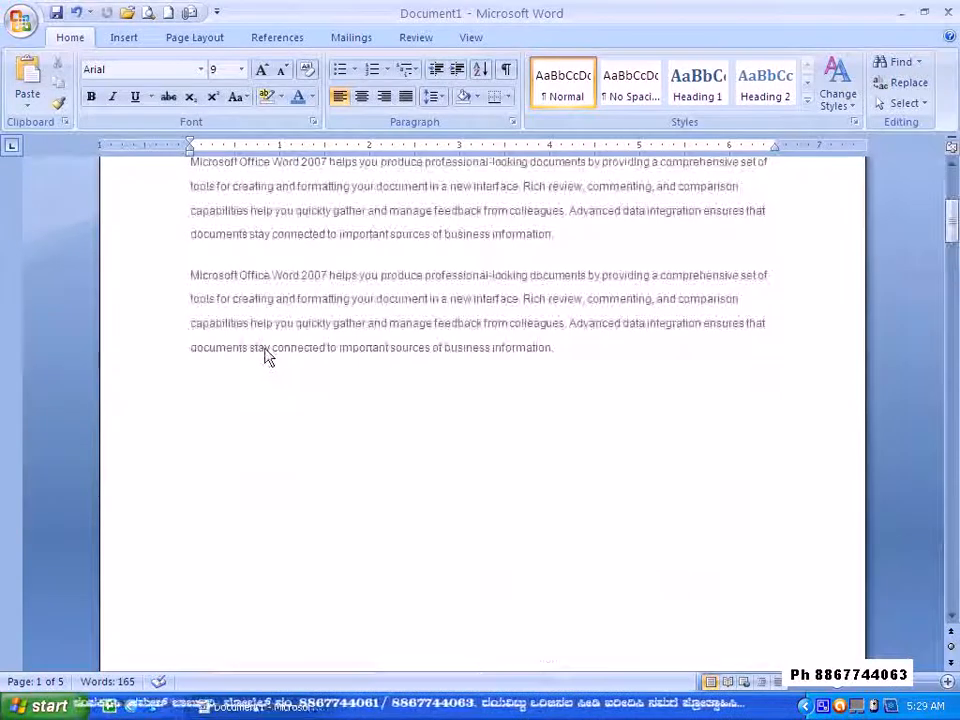
{"action": "scroll", "coordinate": [268, 364], "scroll_direction": "up", "scroll_amount": 5}
{"action": "double_click", "coordinate": [240, 409]}
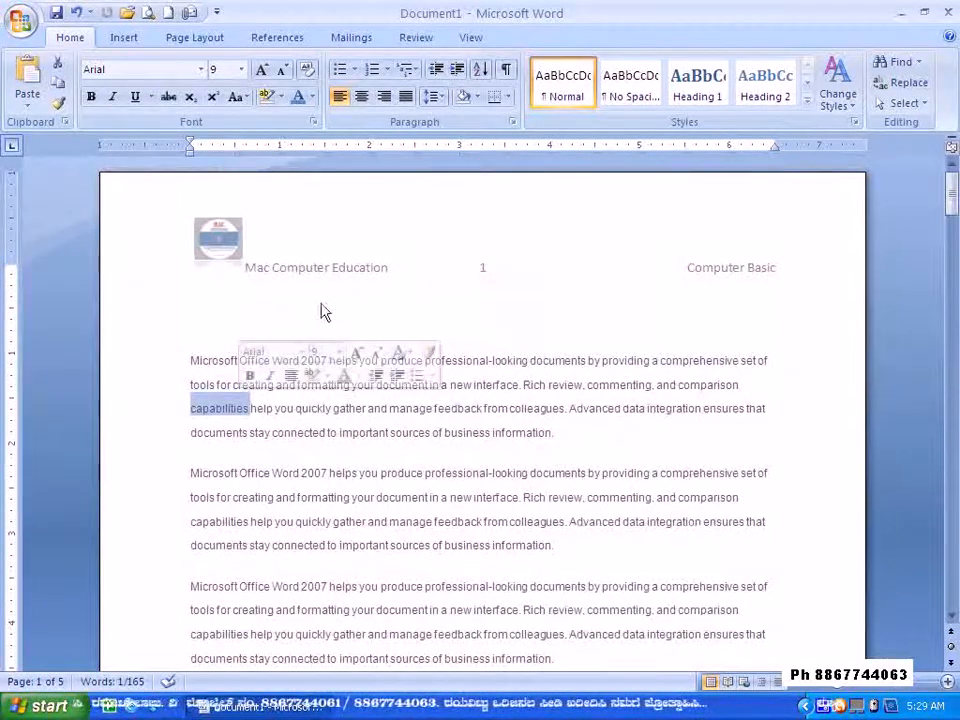
Reopen the first page's header for editing and shrink the logo picture slightly.
{"action": "double_click", "coordinate": [283, 243]}
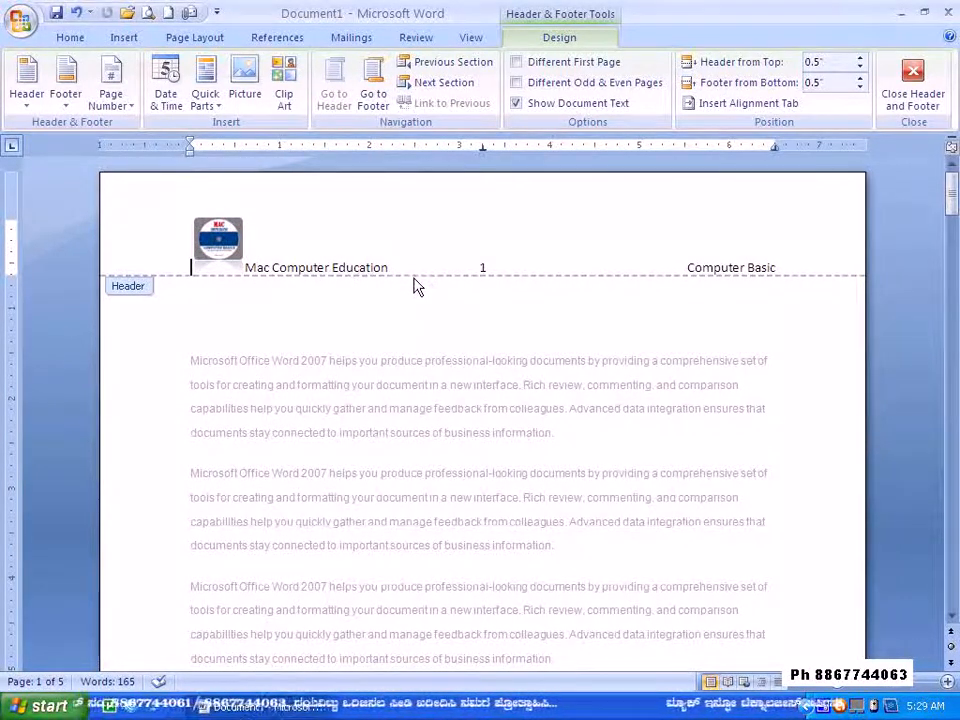
{"action": "left_click", "coordinate": [210, 235]}
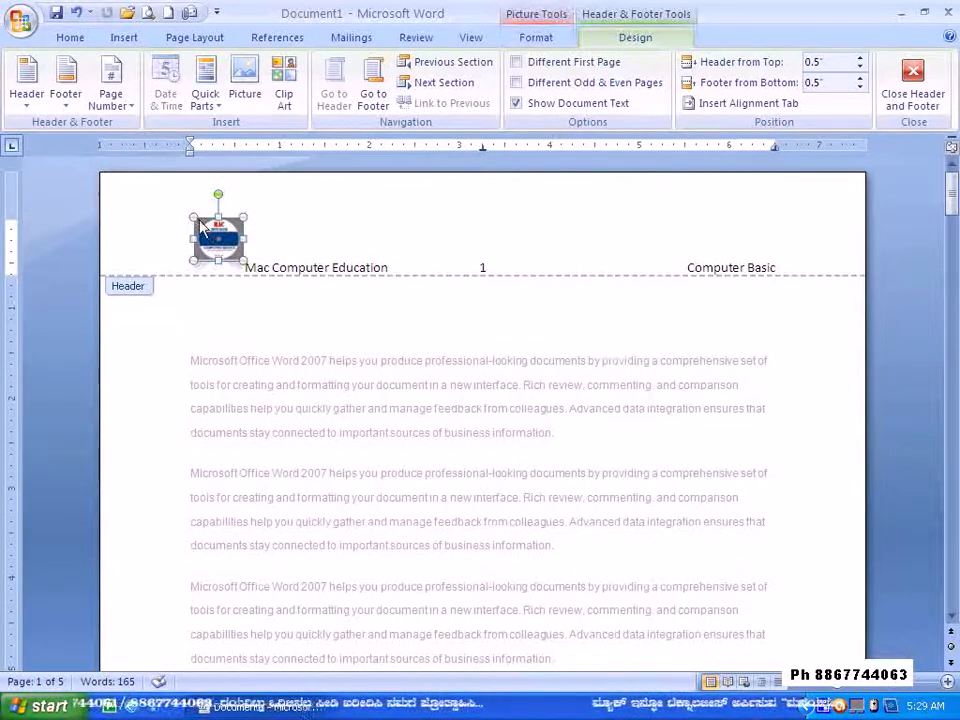
{"action": "left_click_drag", "start_coordinate": [207, 237], "coordinate": [231, 250]}
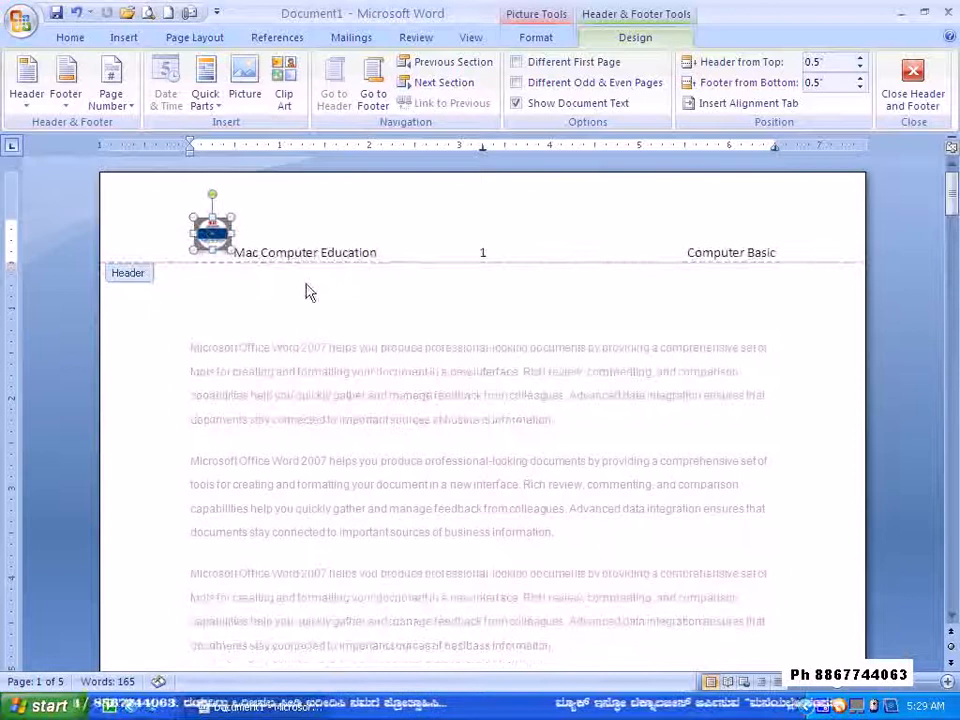
Draw a horizontal line about 6.75" long, place it just beneath the header text, and return to the document body.
{"action": "left_click", "coordinate": [125, 38]}
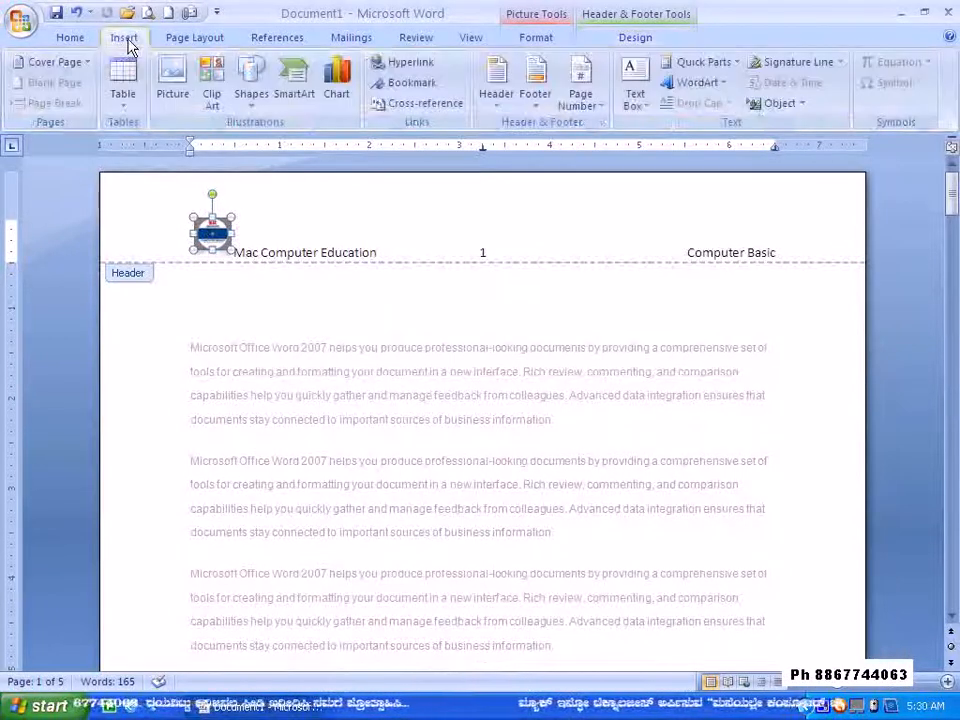
{"action": "left_click", "coordinate": [253, 104]}
{"action": "left_click", "coordinate": [263, 148]}
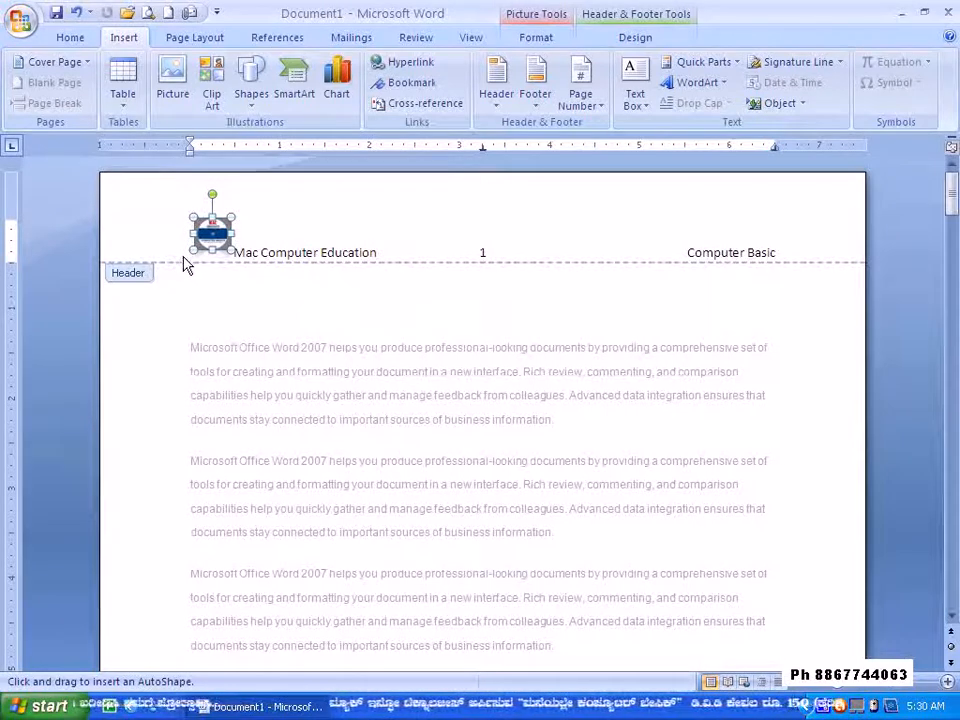
{"action": "mouse_move", "coordinate": [186, 259]}
{"action": "left_mouse_down"}
{"action": "mouse_move", "coordinate": [836, 266]}
{"action": "mouse_move", "coordinate": [790, 266]}
{"action": "left_mouse_up"}
{"action": "left_click", "coordinate": [589, 259]}
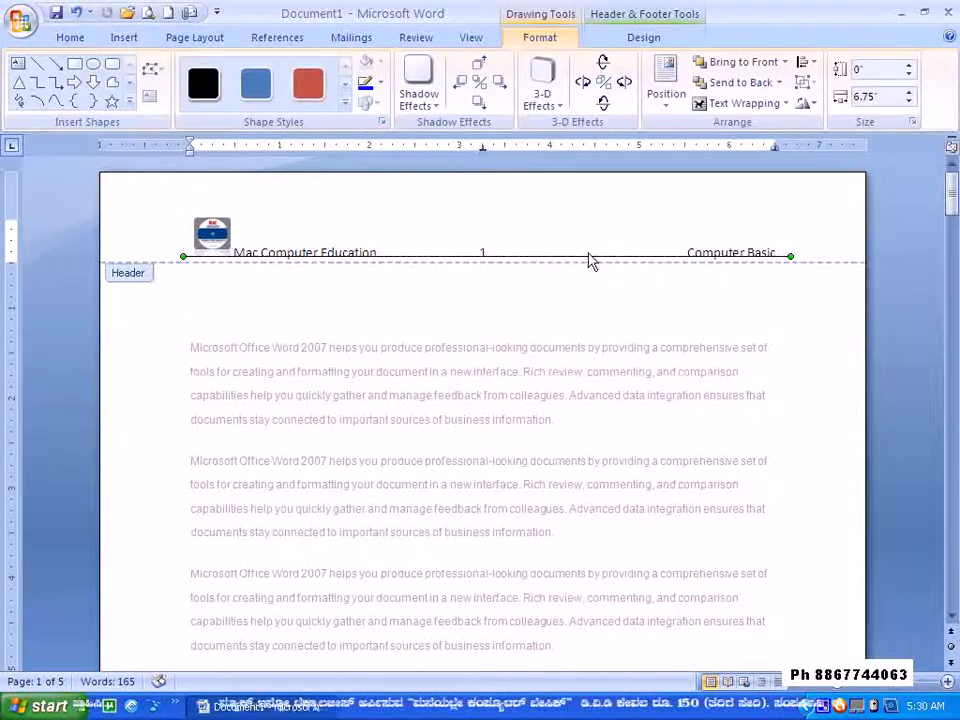
{"action": "left_click_drag", "start_coordinate": [590, 265], "coordinate": [590, 272]}
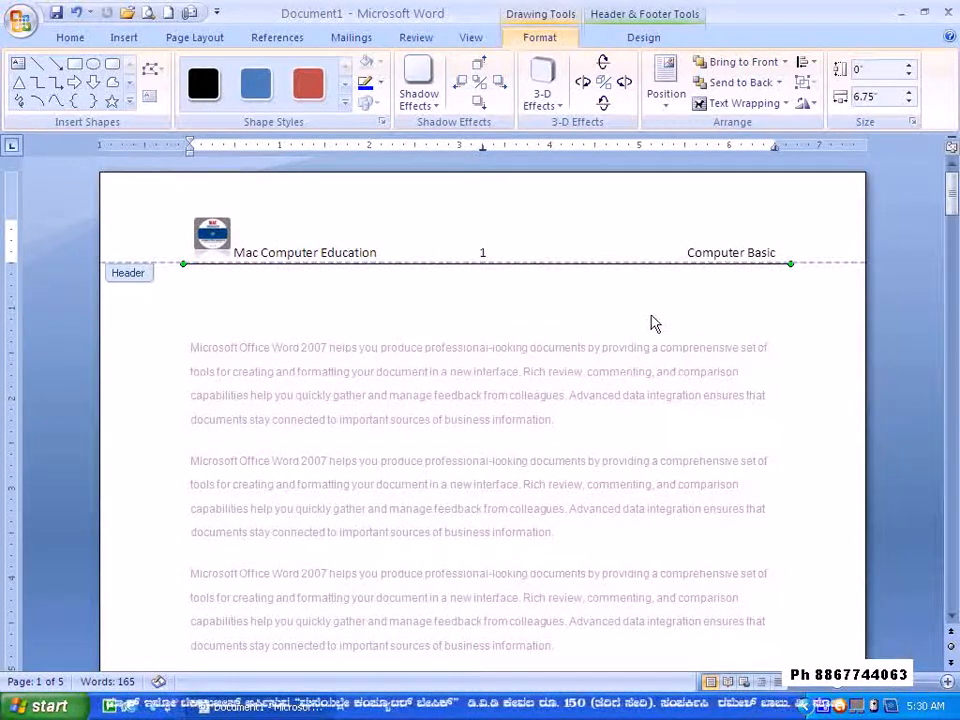
{"action": "double_click", "coordinate": [574, 345]}
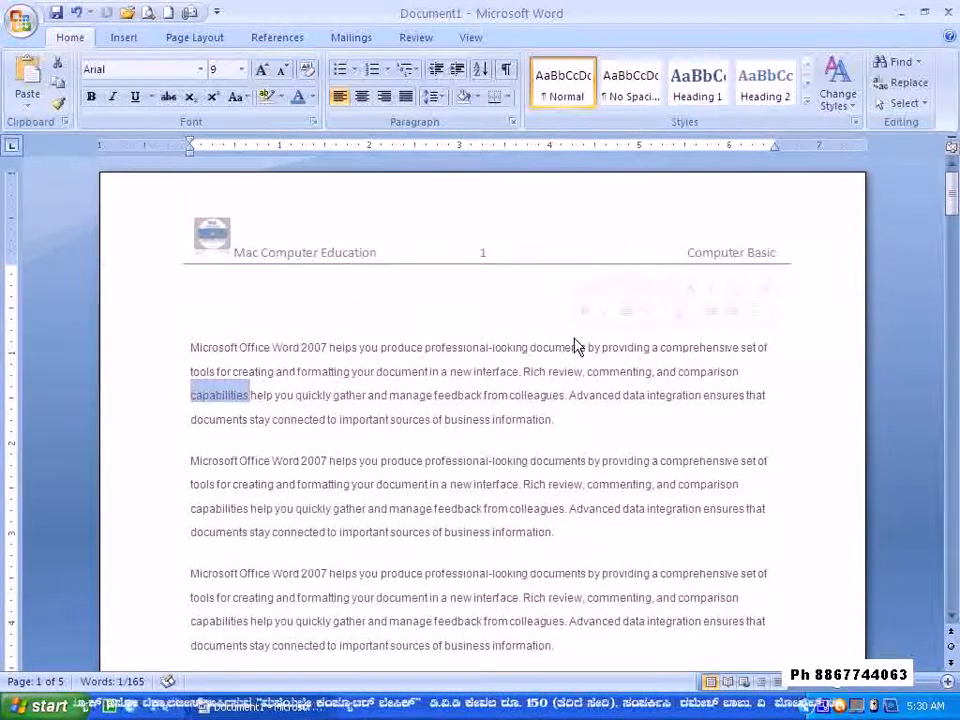
Check the header line, page number and footer on each page down to the last page.
{"action": "scroll", "coordinate": [506, 424], "scroll_direction": "down", "scroll_amount": 15}
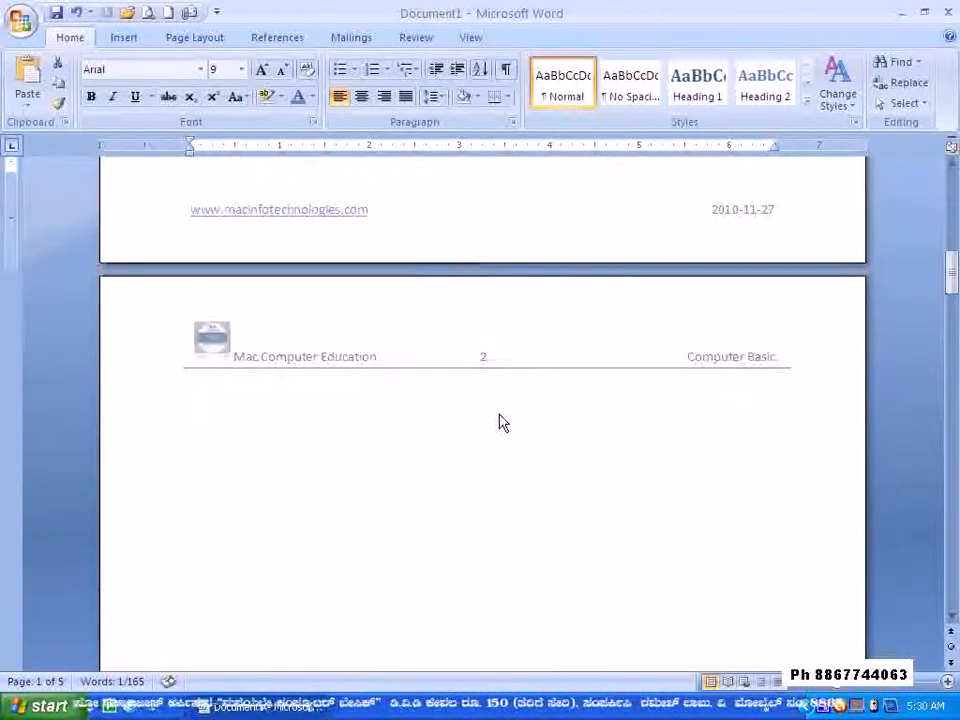
{"action": "scroll", "coordinate": [502, 423], "scroll_direction": "down", "scroll_amount": 8}
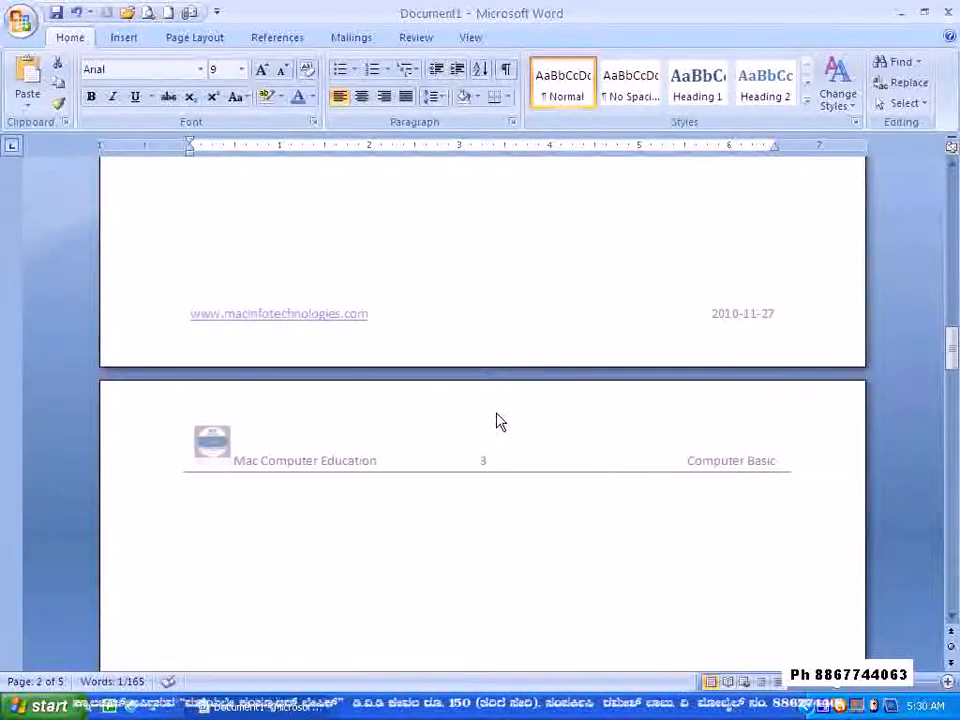
{"action": "scroll", "coordinate": [497, 421], "scroll_direction": "down", "scroll_amount": 5}
{"action": "scroll", "coordinate": [476, 374], "scroll_direction": "down", "scroll_amount": 12}
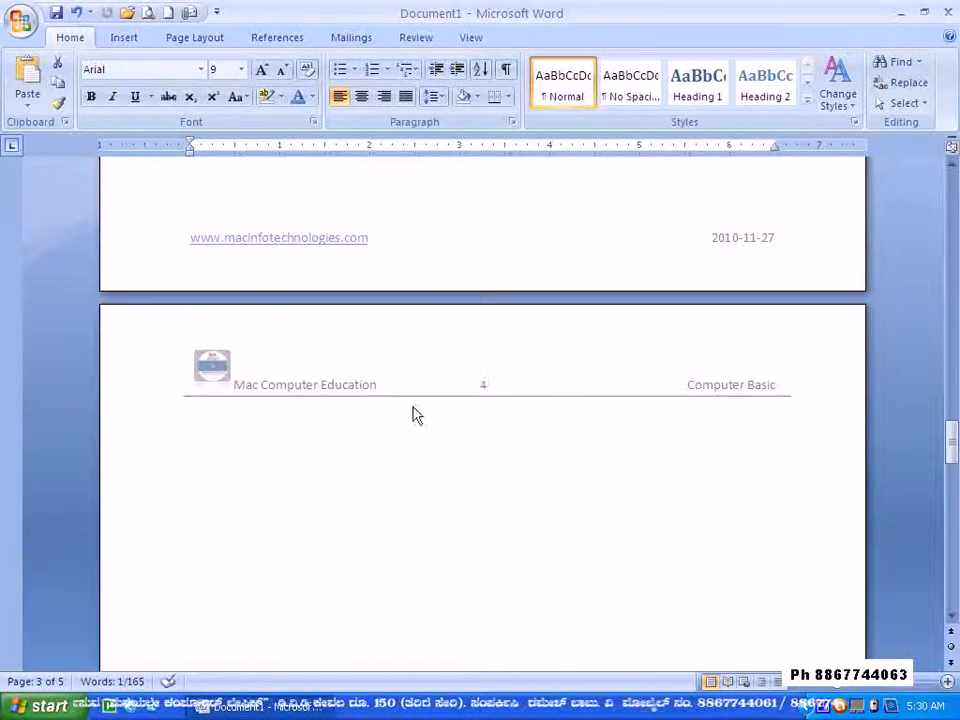
{"action": "scroll", "coordinate": [542, 456], "scroll_direction": "down", "scroll_amount": 10}
{"action": "scroll", "coordinate": [535, 450], "scroll_direction": "down", "scroll_amount": 8}
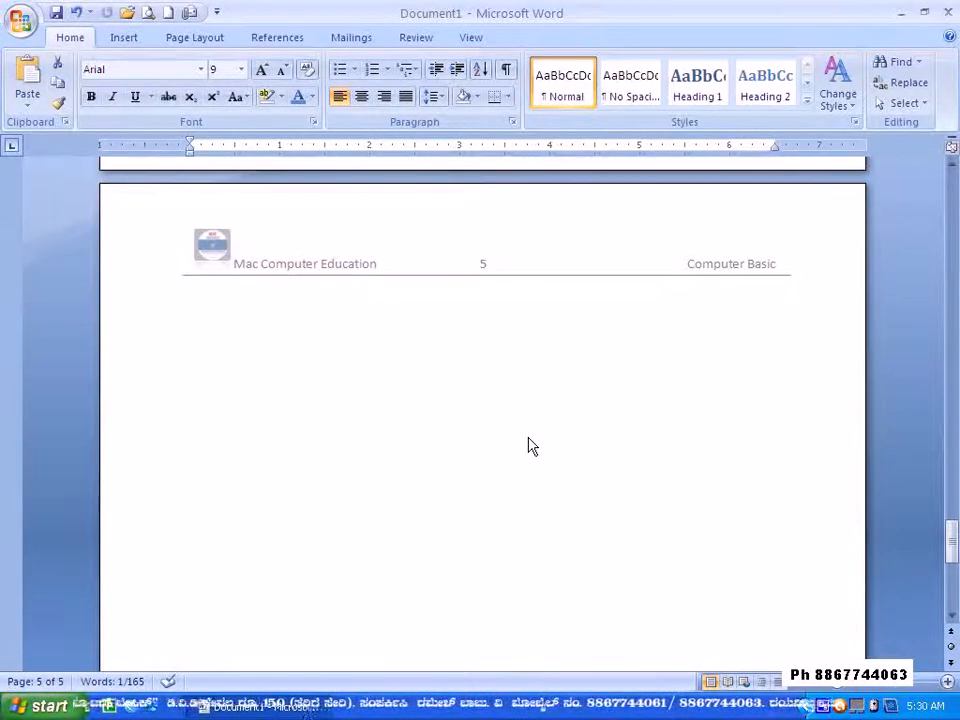
{"action": "scroll", "coordinate": [532, 444], "scroll_direction": "down", "scroll_amount": 10}
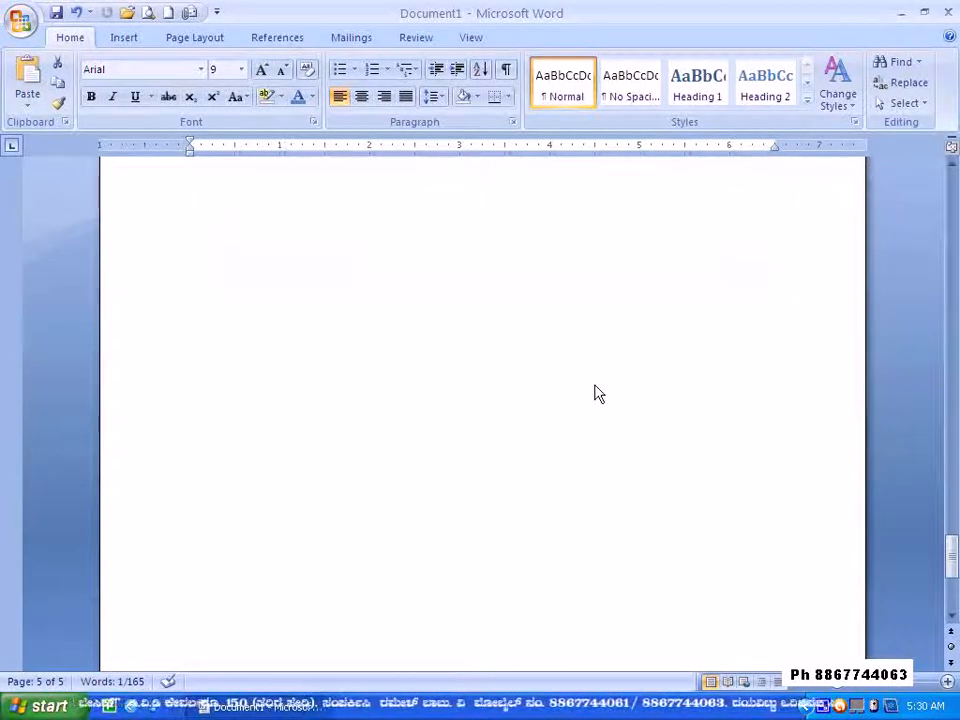
Draw a horizontal line about 6.87" long just above the web address and date in the last page's footer, and return to the body.
{"action": "double_click", "coordinate": [431, 621]}
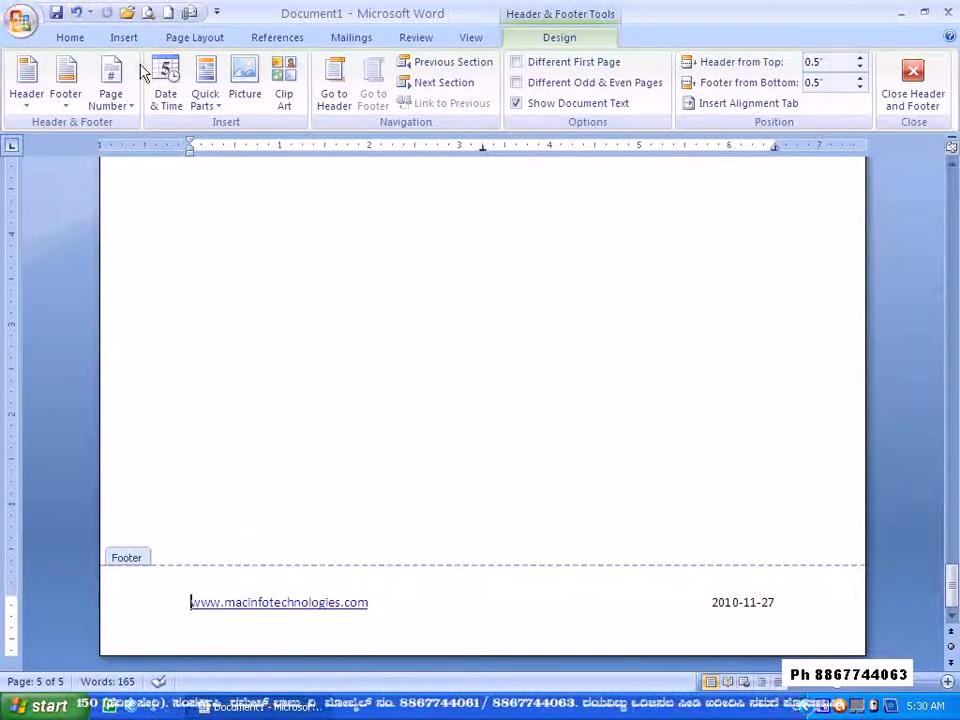
{"action": "left_click", "coordinate": [120, 38]}
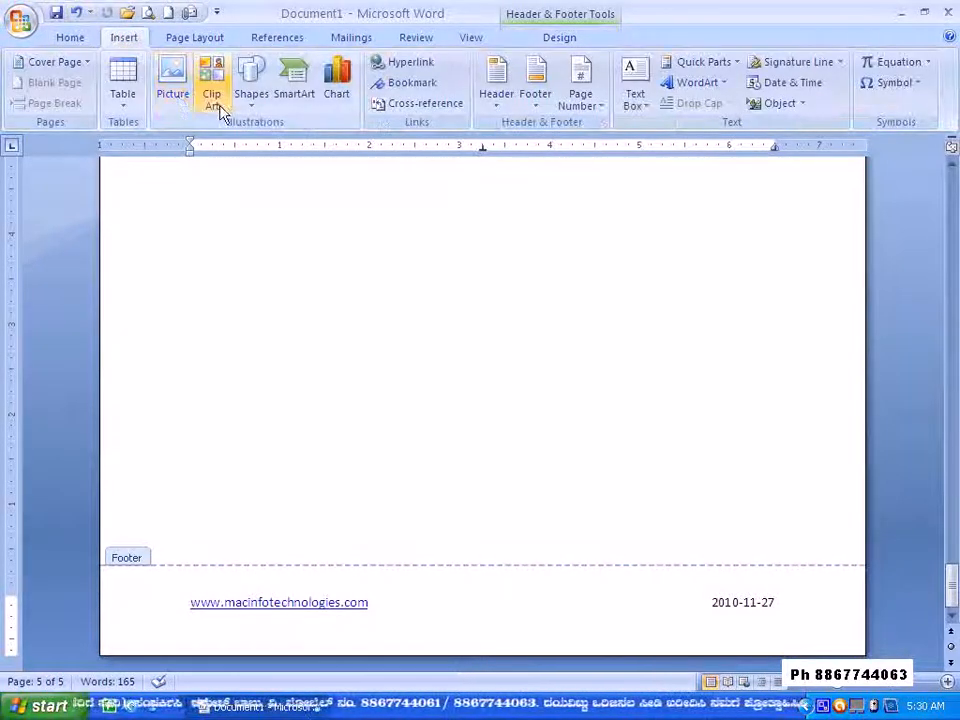
{"action": "left_click", "coordinate": [253, 103]}
{"action": "left_click", "coordinate": [257, 161]}
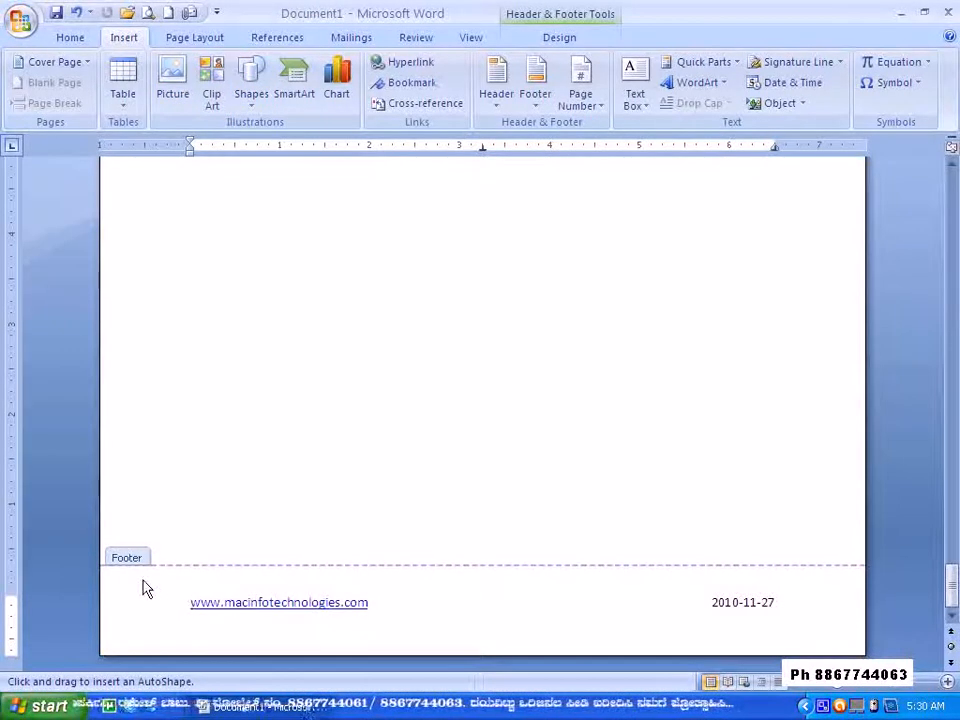
{"action": "left_click_drag", "start_coordinate": [177, 578], "coordinate": [779, 584]}
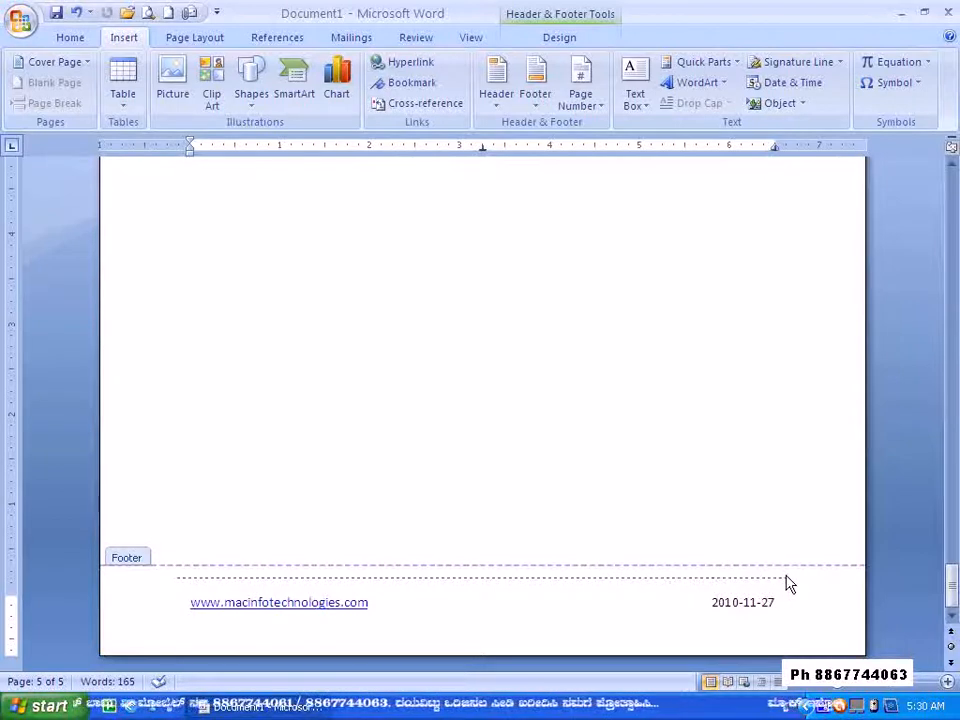
{"action": "left_click_drag", "start_coordinate": [797, 583], "coordinate": [797, 583]}
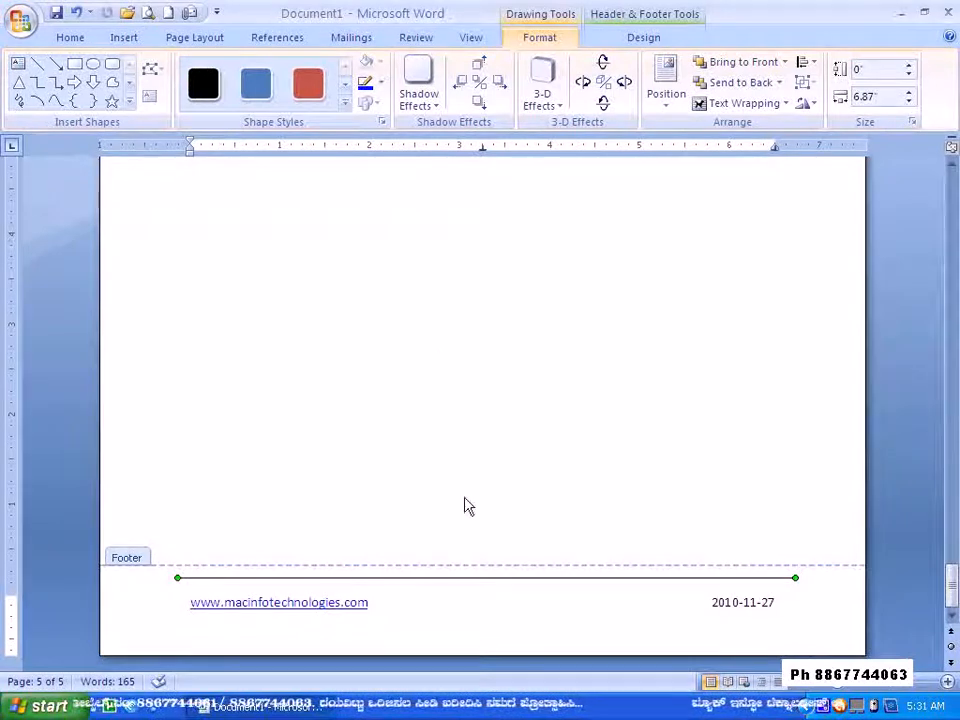
{"action": "double_click", "coordinate": [436, 354]}
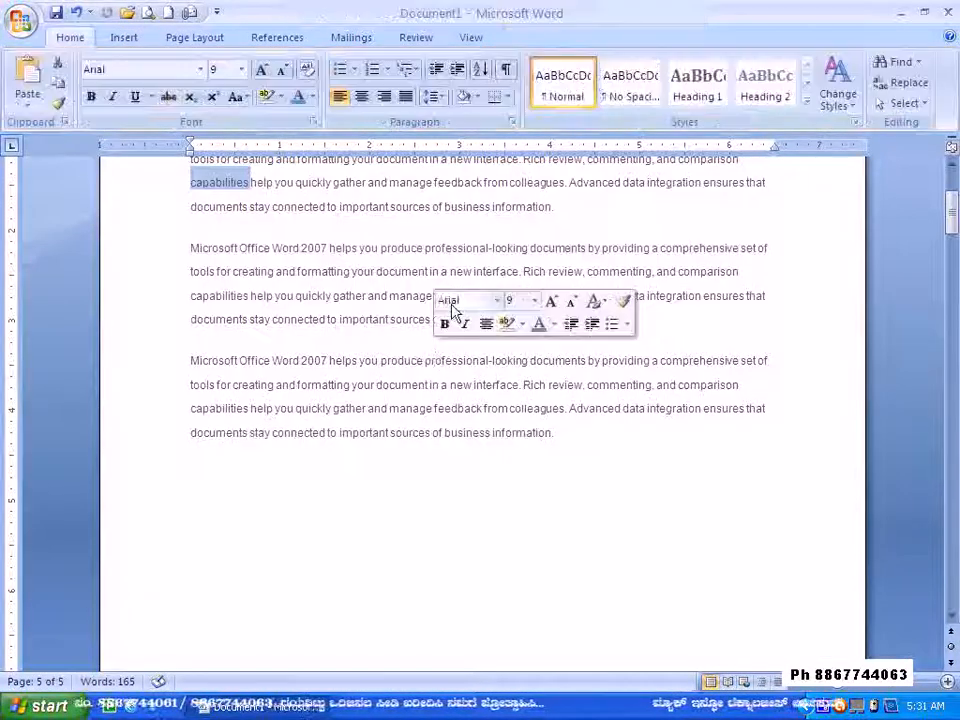
Check the footer line and header across the document's pages, and return to the first page.
{"action": "scroll", "coordinate": [441, 287], "scroll_direction": "down", "scroll_amount": 5}
{"action": "scroll", "coordinate": [440, 290], "scroll_direction": "down", "scroll_amount": 20}
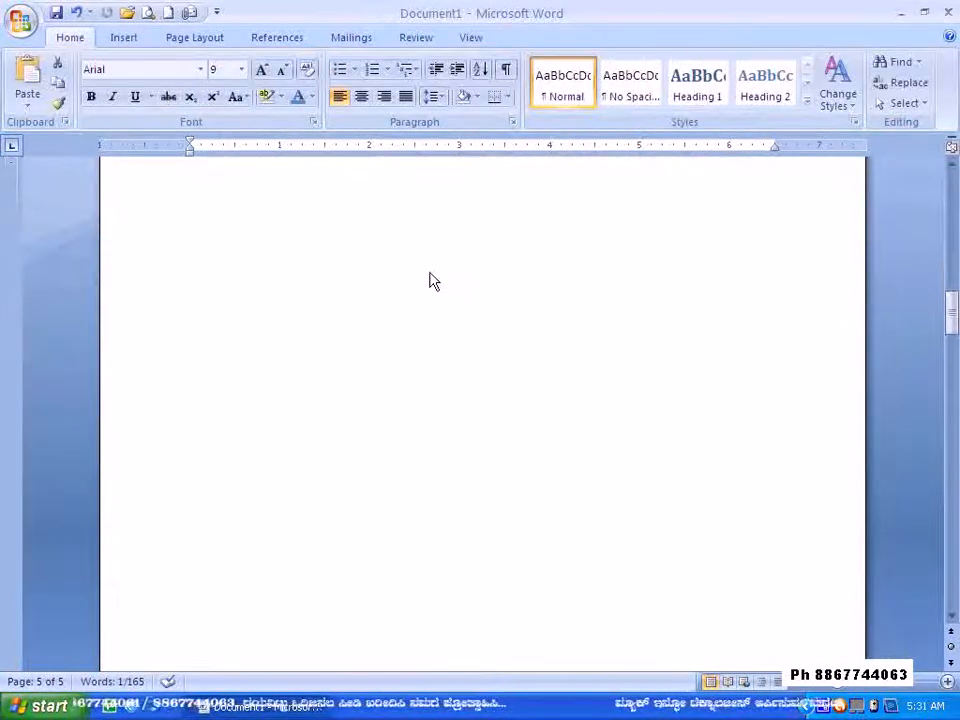
{"action": "scroll", "coordinate": [428, 275], "scroll_direction": "down", "scroll_amount": 20}
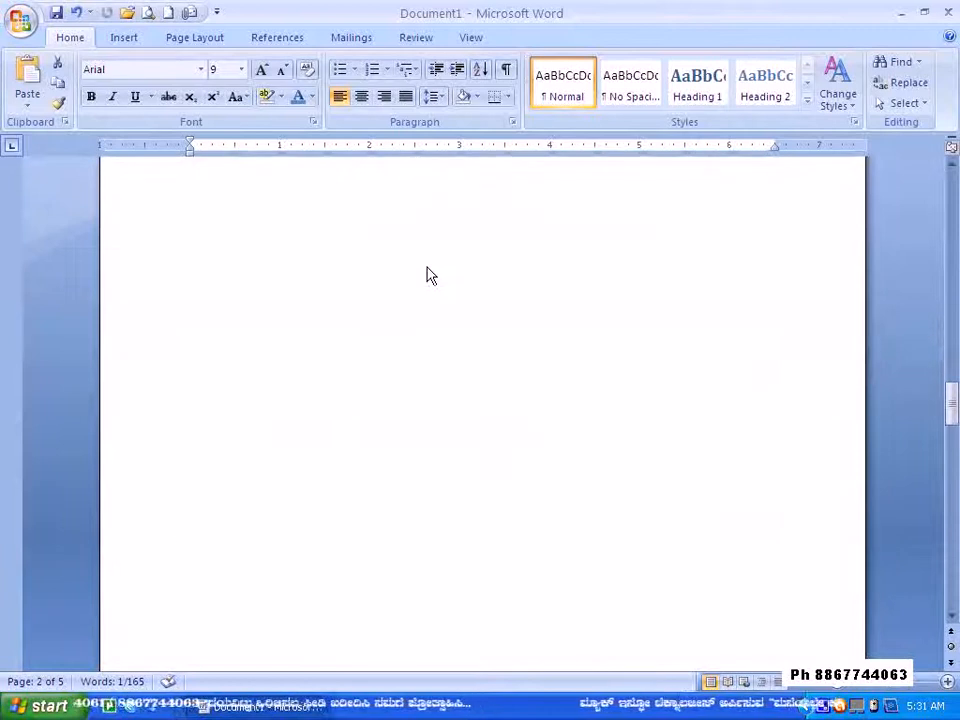
{"action": "scroll", "coordinate": [428, 275], "scroll_direction": "down", "scroll_amount": 2}
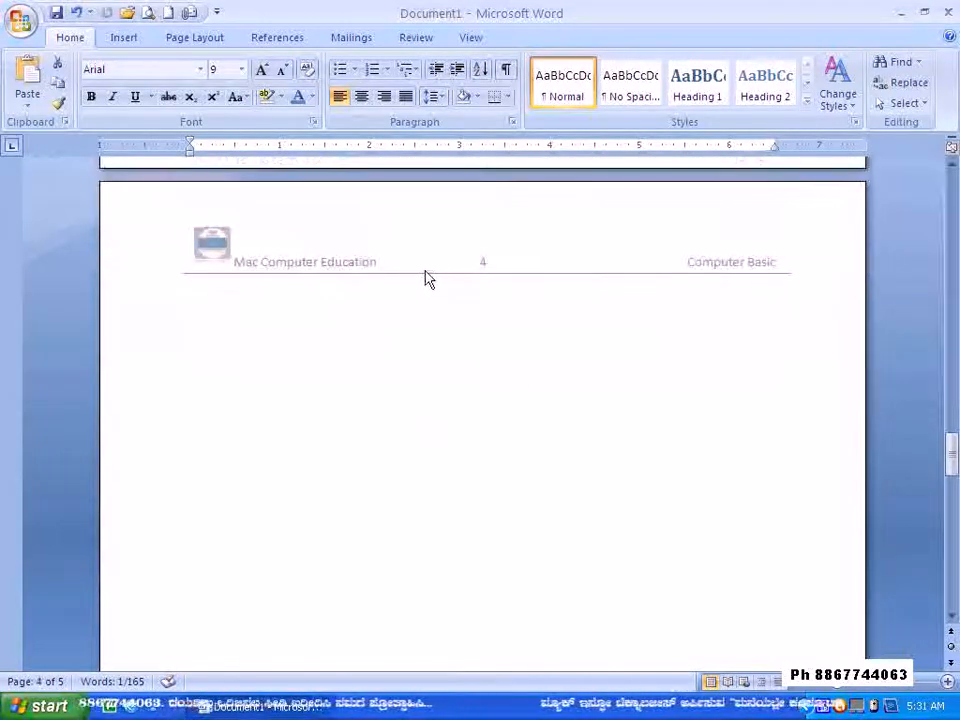
{"action": "scroll", "coordinate": [426, 278], "scroll_direction": "down", "scroll_amount": 4}
{"action": "scroll", "coordinate": [426, 280], "scroll_direction": "up", "scroll_amount": 15}
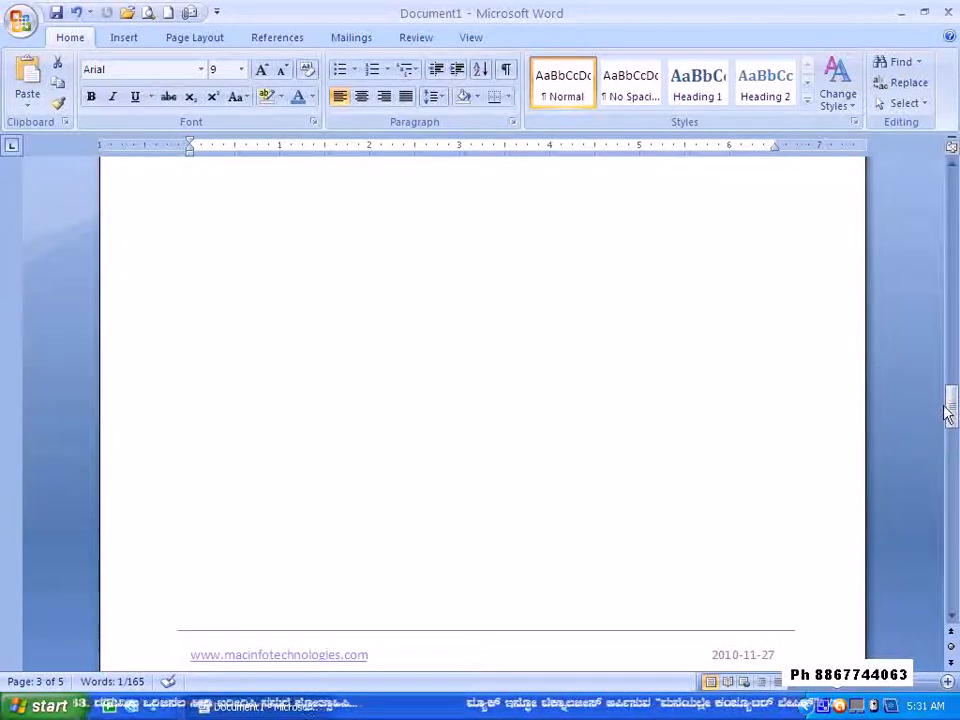
{"action": "left_click_drag", "start_coordinate": [950, 407], "coordinate": [945, 165]}
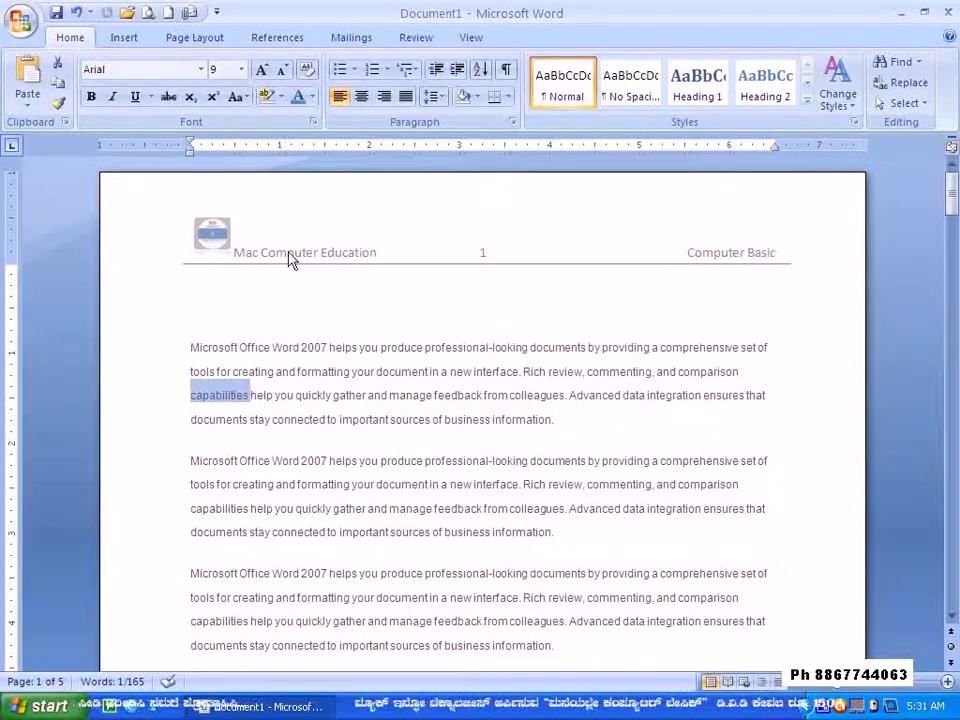
Open the first page's header for editing, jump to its footer, and go back to the header.
{"action": "double_click", "coordinate": [250, 245]}
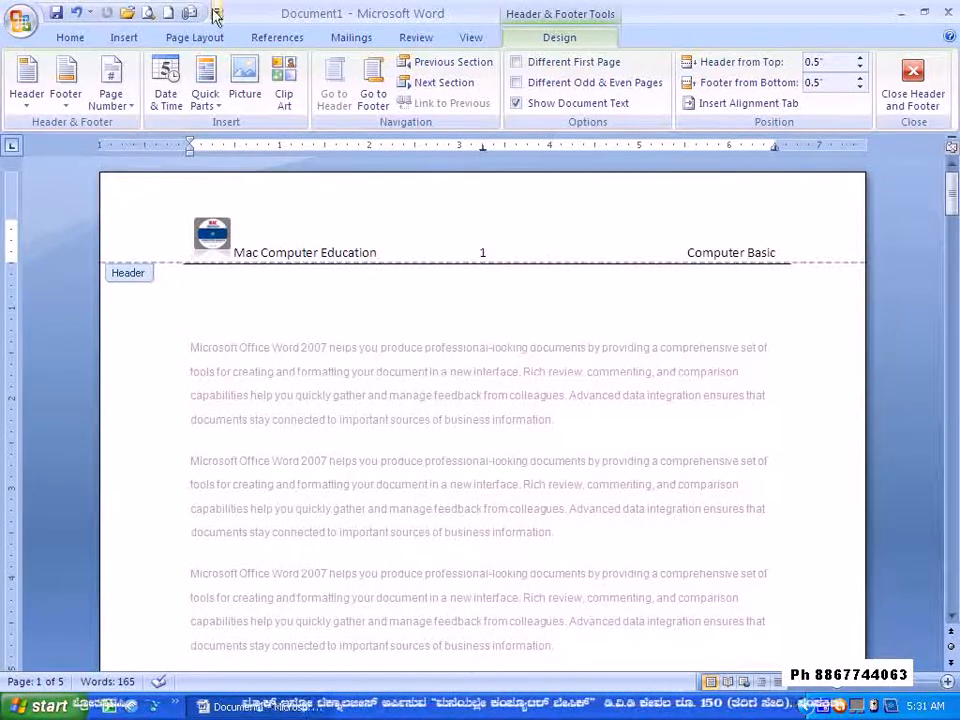
{"action": "left_click", "coordinate": [375, 95]}
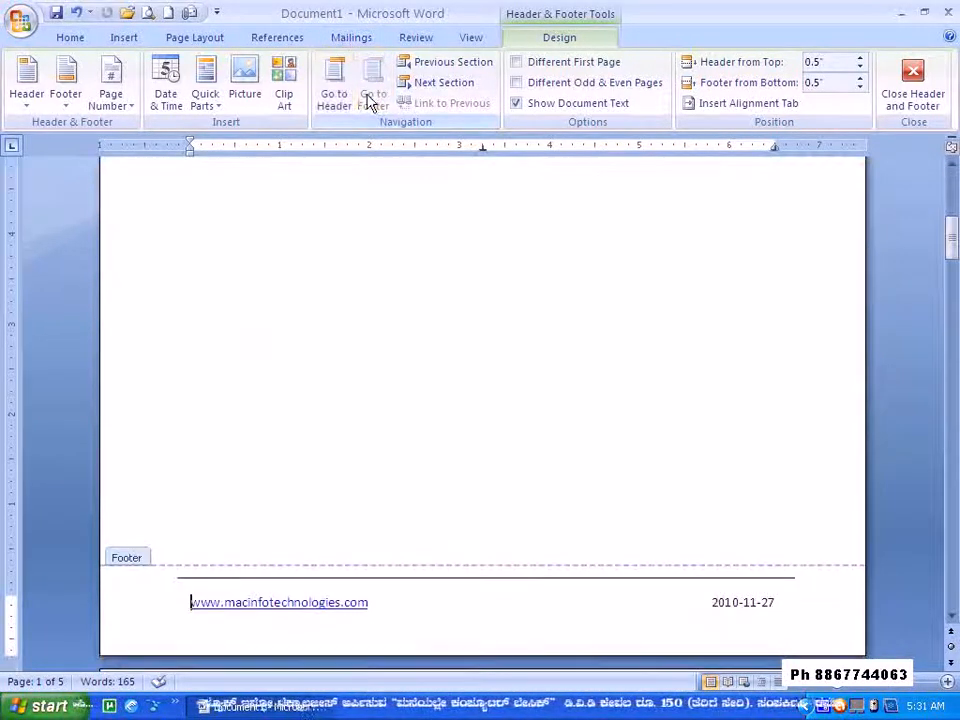
{"action": "left_click", "coordinate": [334, 92]}
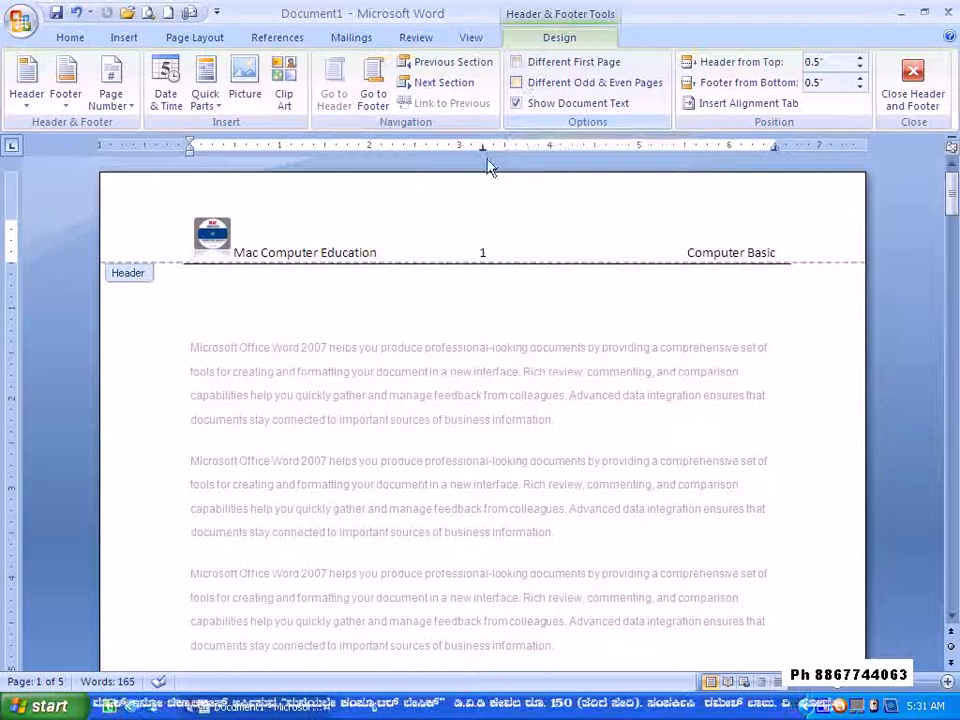
{"action": "scroll", "coordinate": [512, 69], "scroll_direction": "up", "scroll_amount": 6}
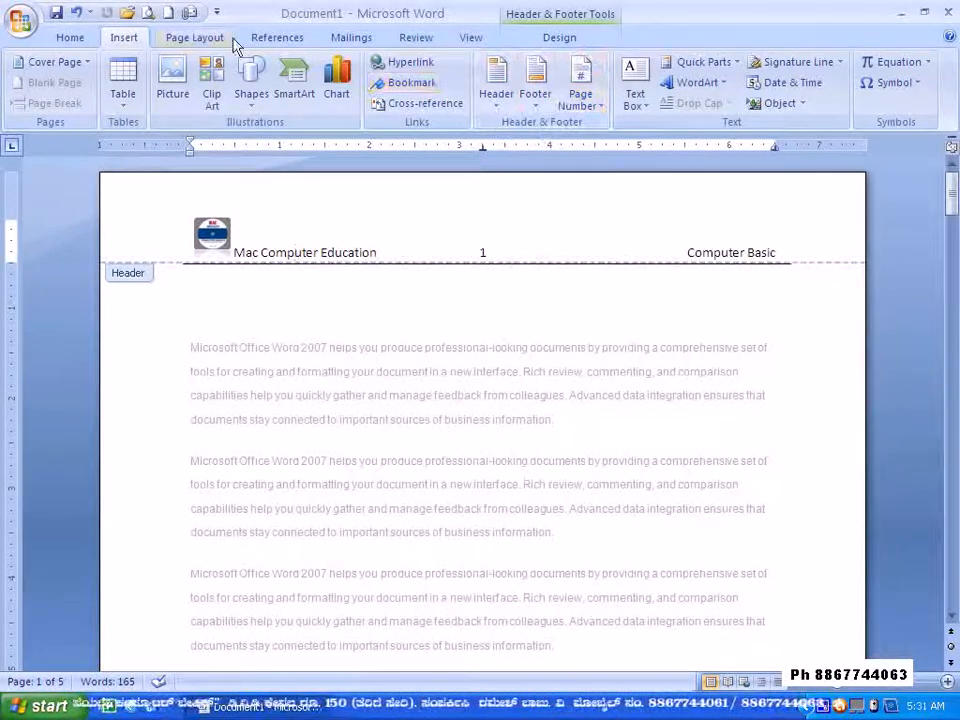
{"action": "double_click", "coordinate": [568, 21]}
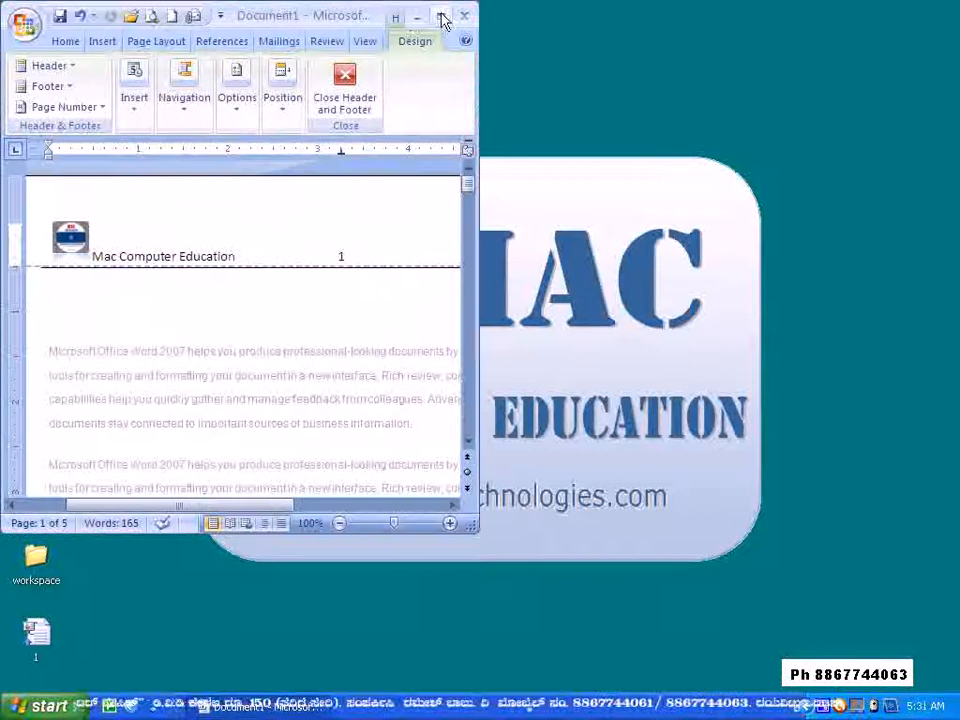
{"action": "left_click", "coordinate": [440, 18]}
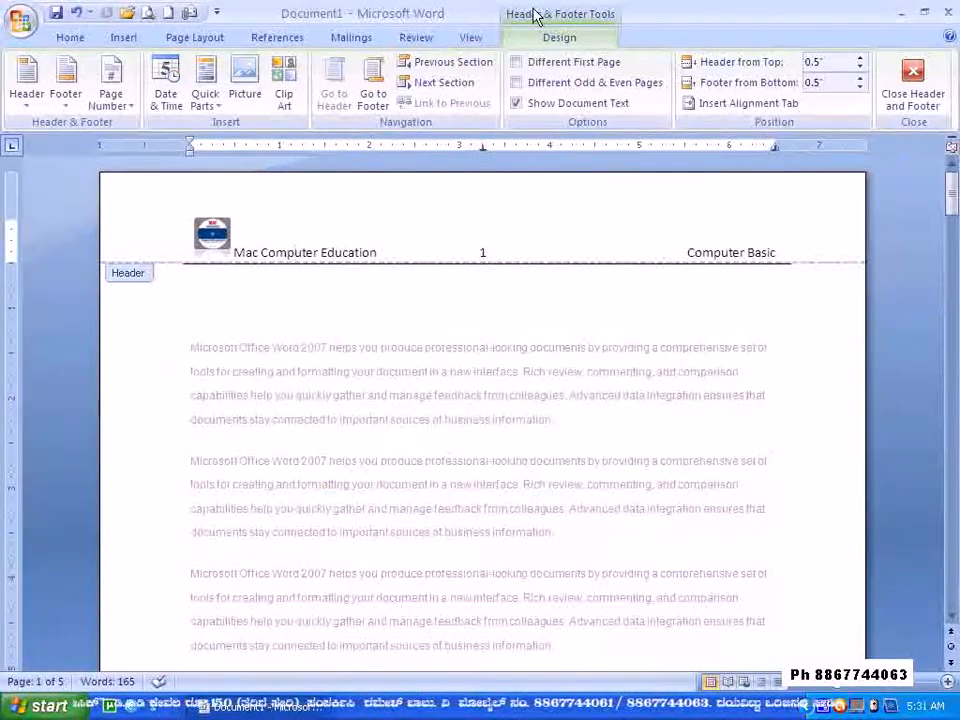
Turn on Different First Page and enter "Welcome to the virtual training experience" as the first page's header text.
{"action": "left_click", "coordinate": [518, 62]}
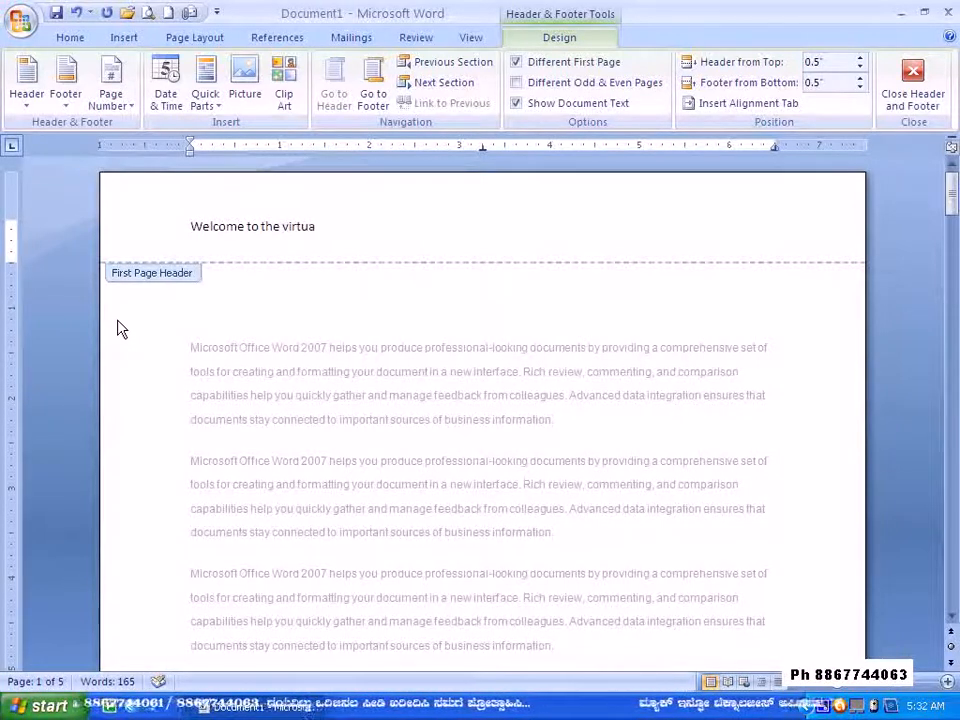
{"action": "type", "text": "trainining ex"}
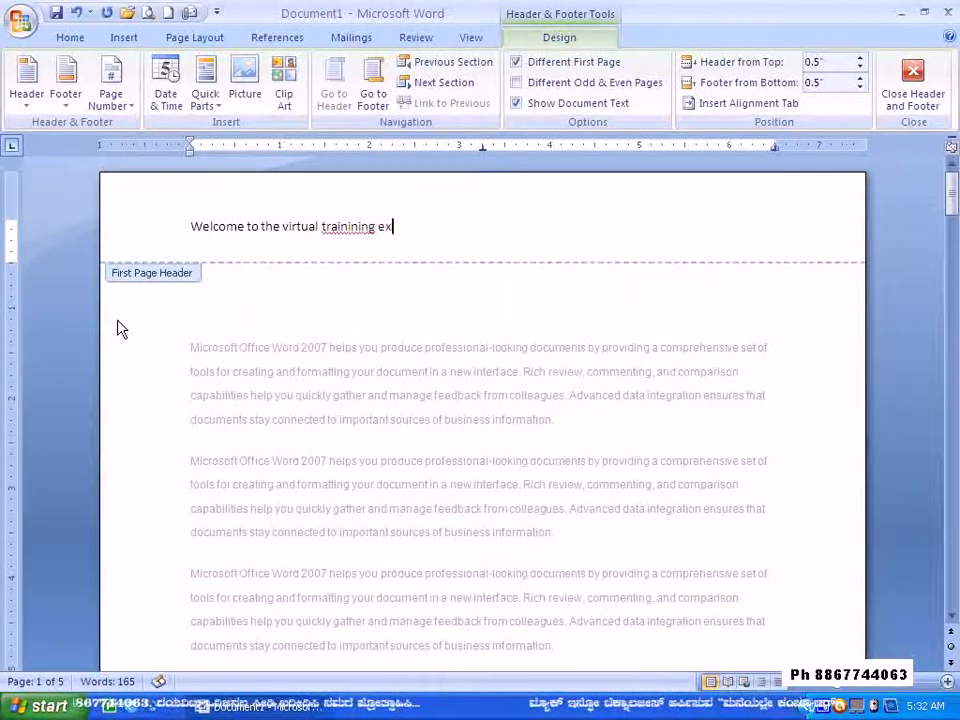
{"action": "type", "text": "perience"}
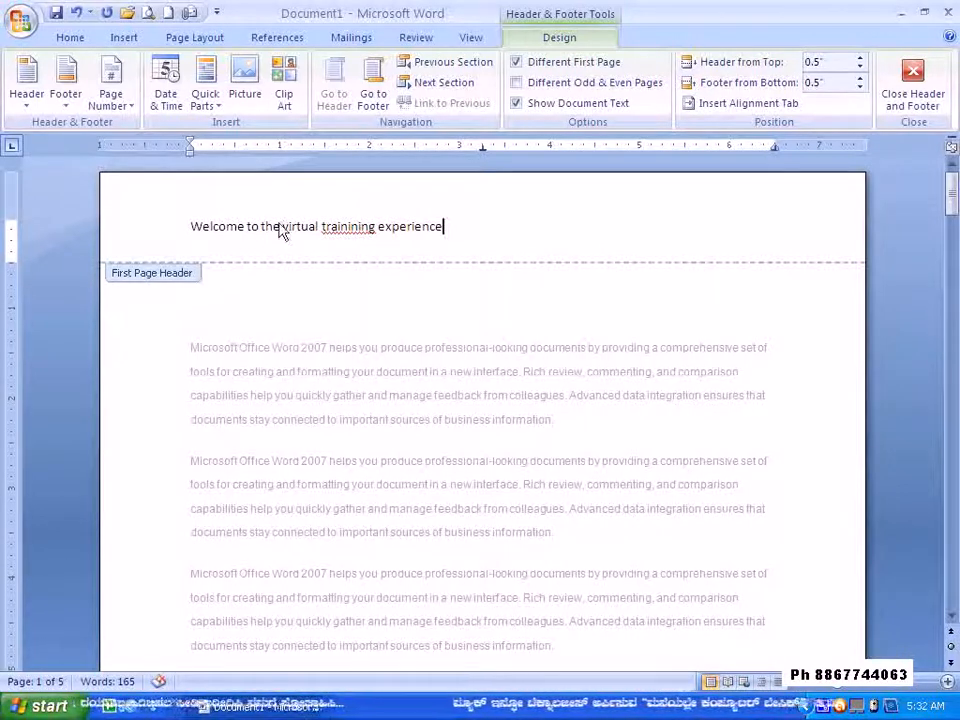
{"action": "left_click", "coordinate": [353, 229]}
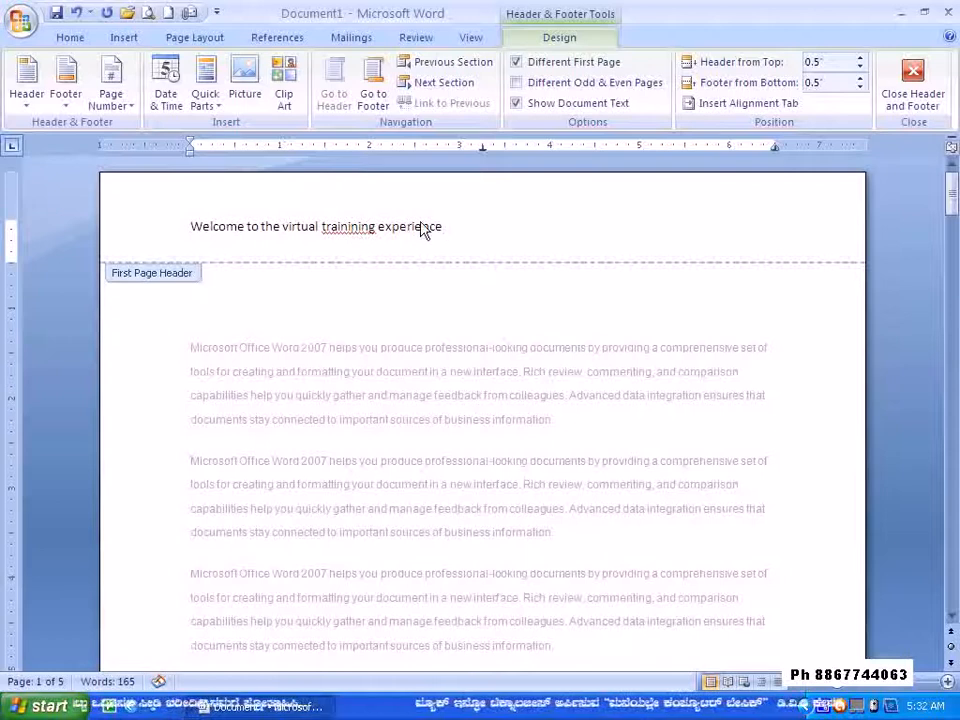
{"action": "key", "text": "BackSpace"}
{"action": "key", "text": "BackSpace"}
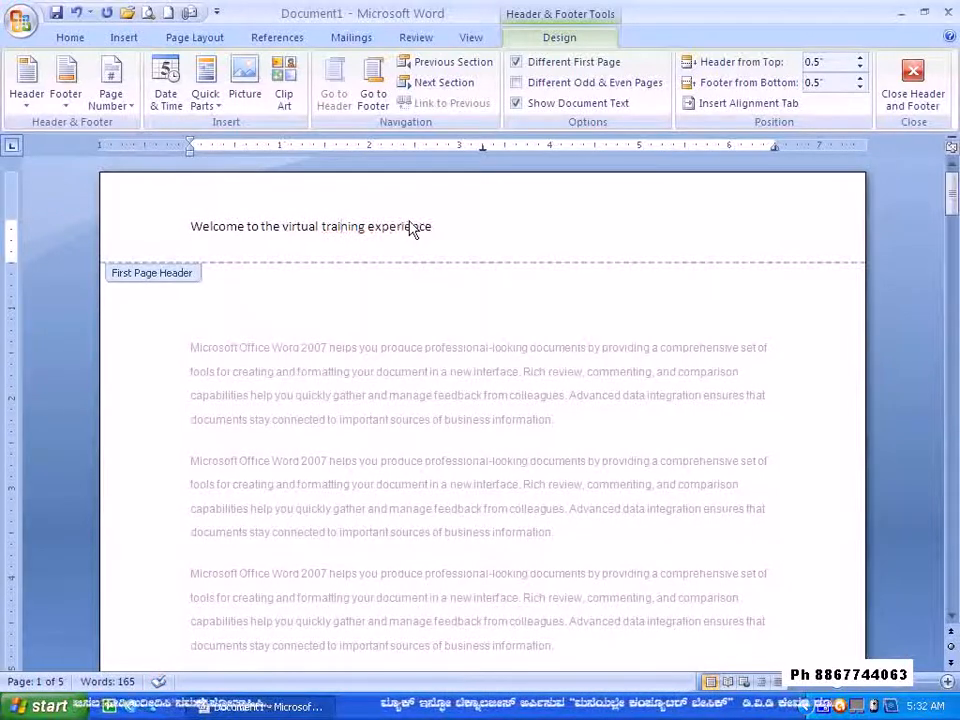
{"action": "left_click", "coordinate": [474, 247]}
Compare the headers and footers of pages 2 and 3 with the first page's, and select the first page's header text.
{"action": "scroll", "coordinate": [439, 306], "scroll_direction": "down", "scroll_amount": 12}
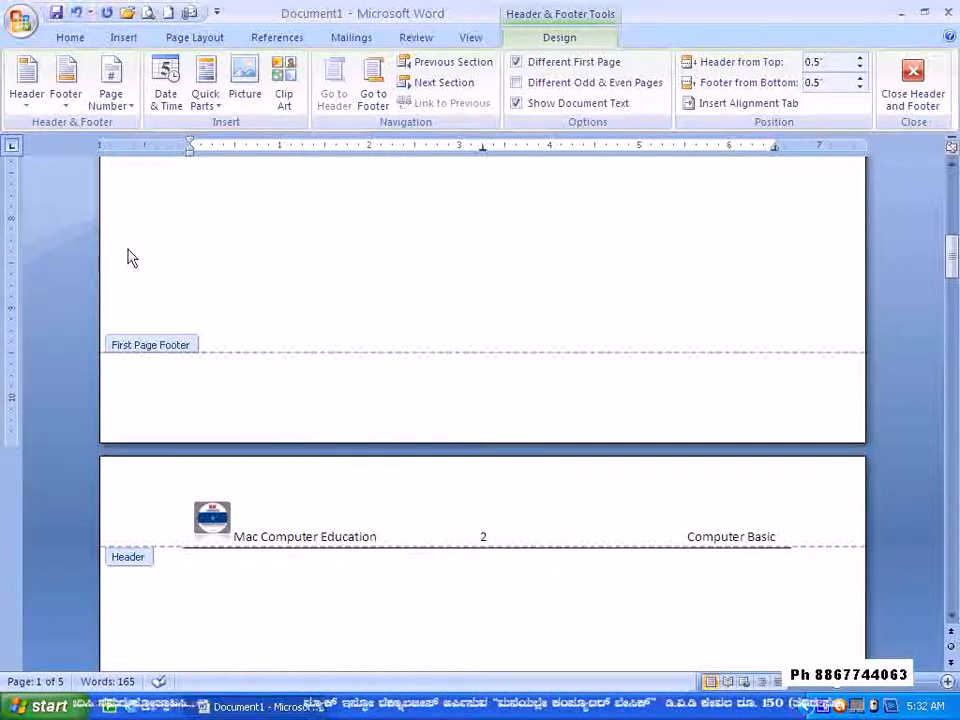
{"action": "scroll", "coordinate": [300, 364], "scroll_direction": "down", "scroll_amount": 6}
{"action": "scroll", "coordinate": [390, 290], "scroll_direction": "down", "scroll_amount": 15}
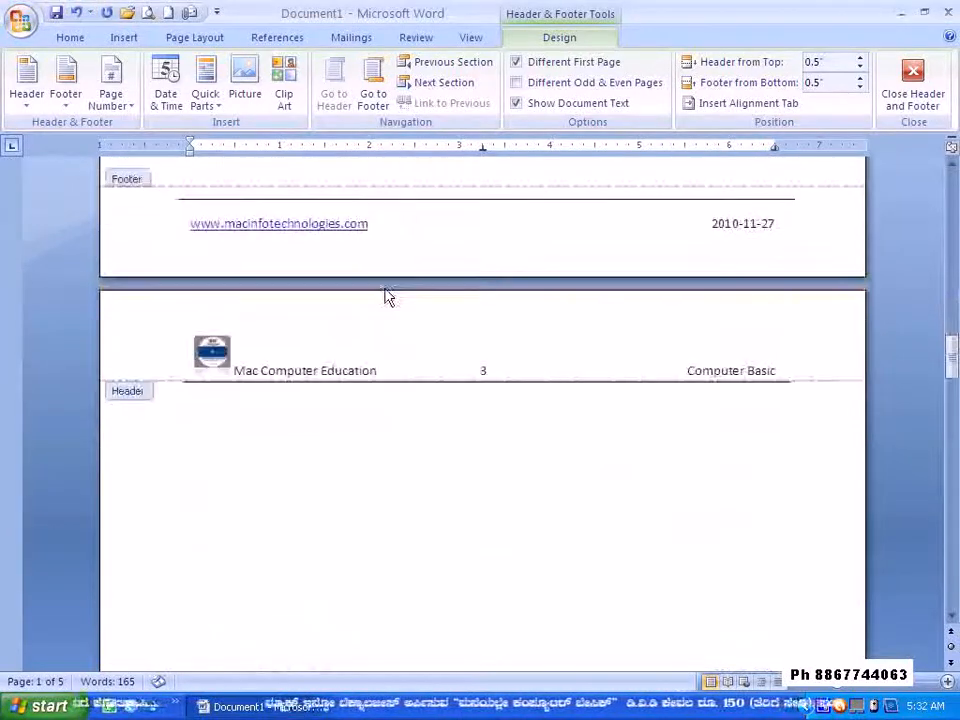
{"action": "scroll", "coordinate": [378, 275], "scroll_direction": "up", "scroll_amount": 20}
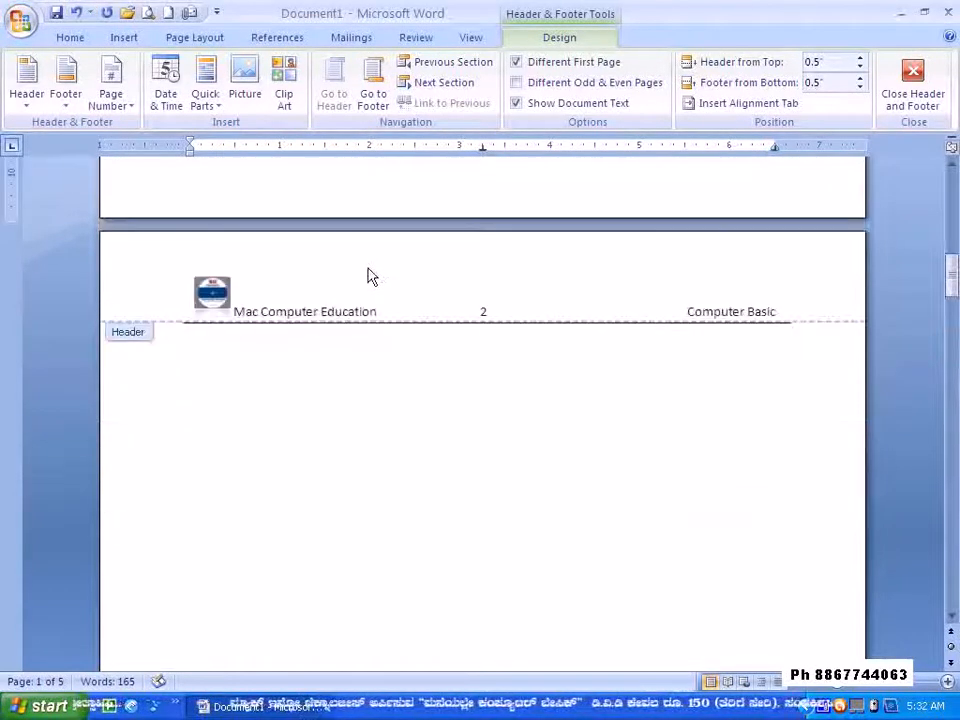
{"action": "scroll", "coordinate": [370, 277], "scroll_direction": "up", "scroll_amount": 3}
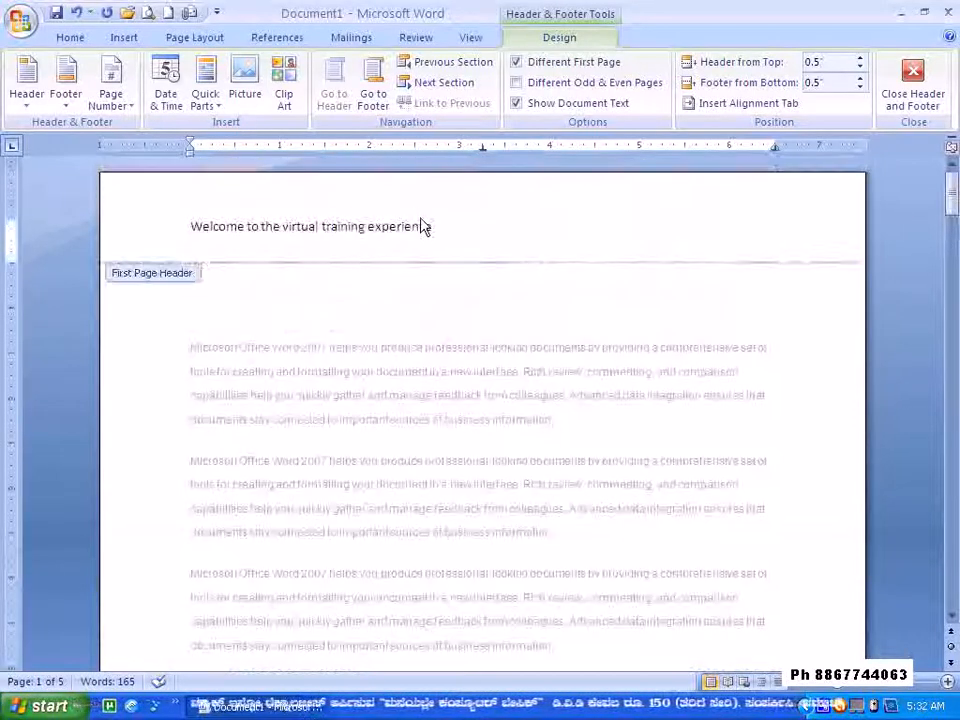
{"action": "left_click_drag", "start_coordinate": [448, 228], "coordinate": [152, 228]}
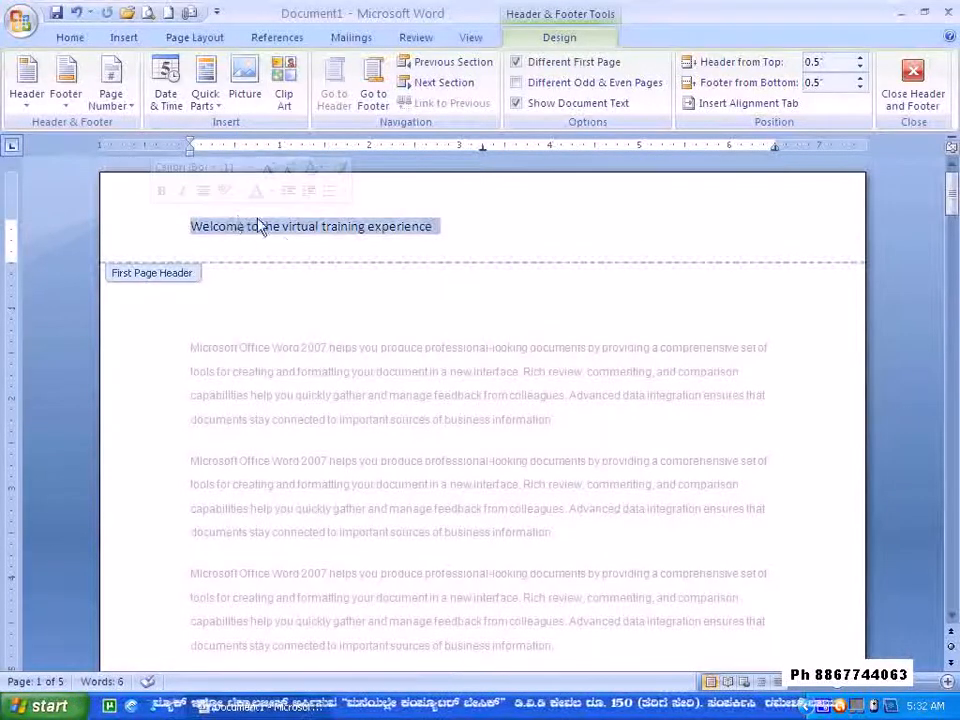
Turn off Different First Page and enable Different Odd & Even Pages for the headers and footers.
{"action": "left_click", "coordinate": [515, 63]}
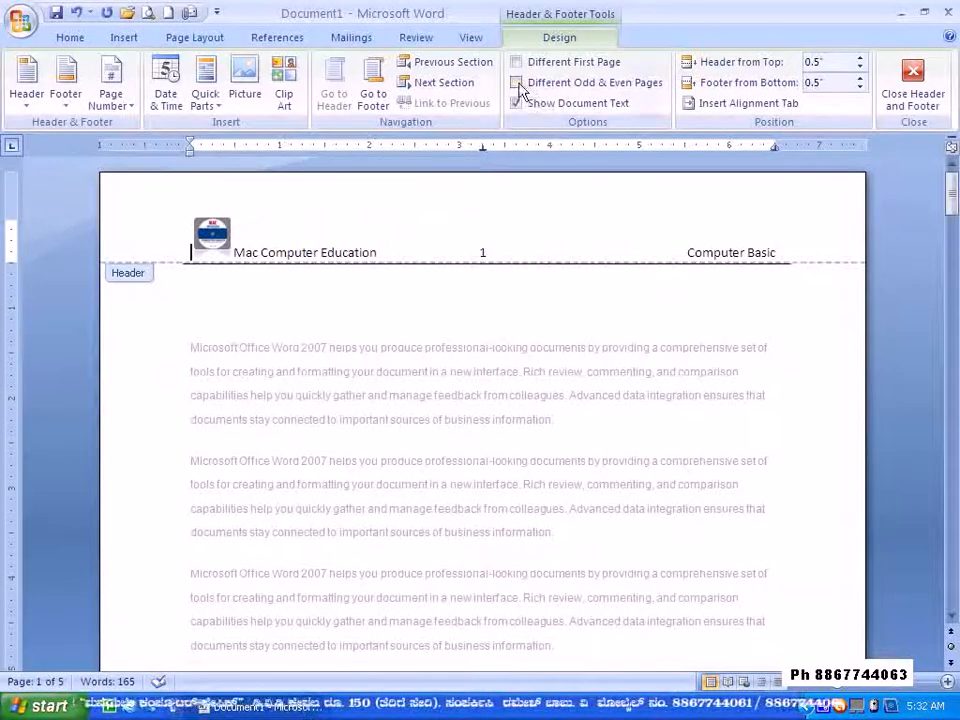
{"action": "left_click", "coordinate": [515, 83]}
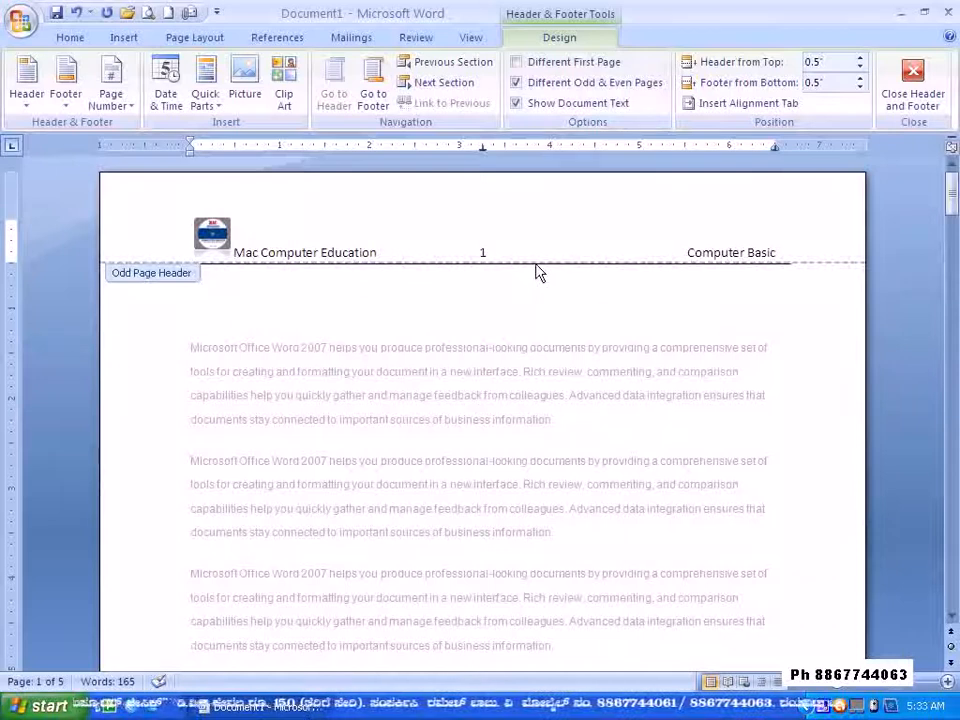
{"action": "left_click", "coordinate": [454, 226]}
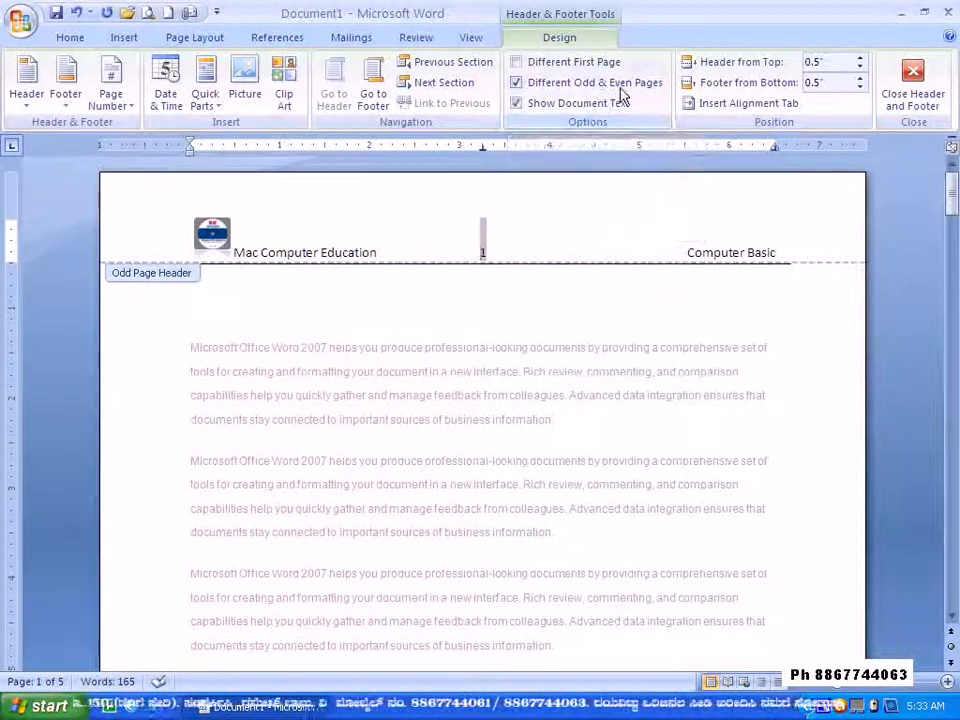
Enter "Chapter 1" at the left of the even page header on page 2.
{"action": "left_click", "coordinate": [395, 240]}
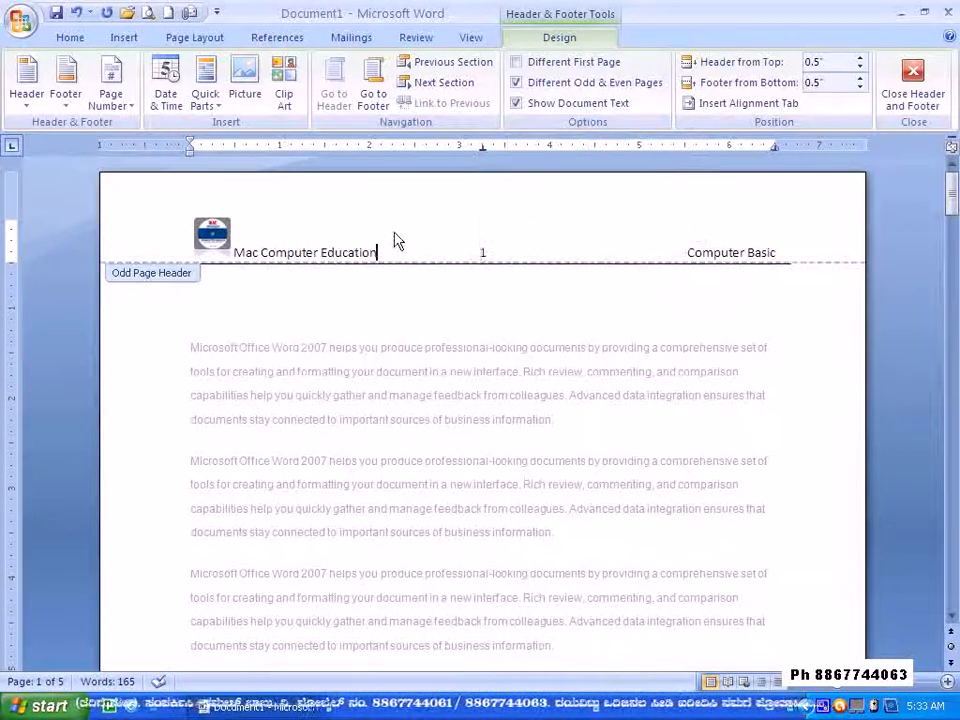
{"action": "scroll", "coordinate": [455, 288], "scroll_direction": "down", "scroll_amount": 10}
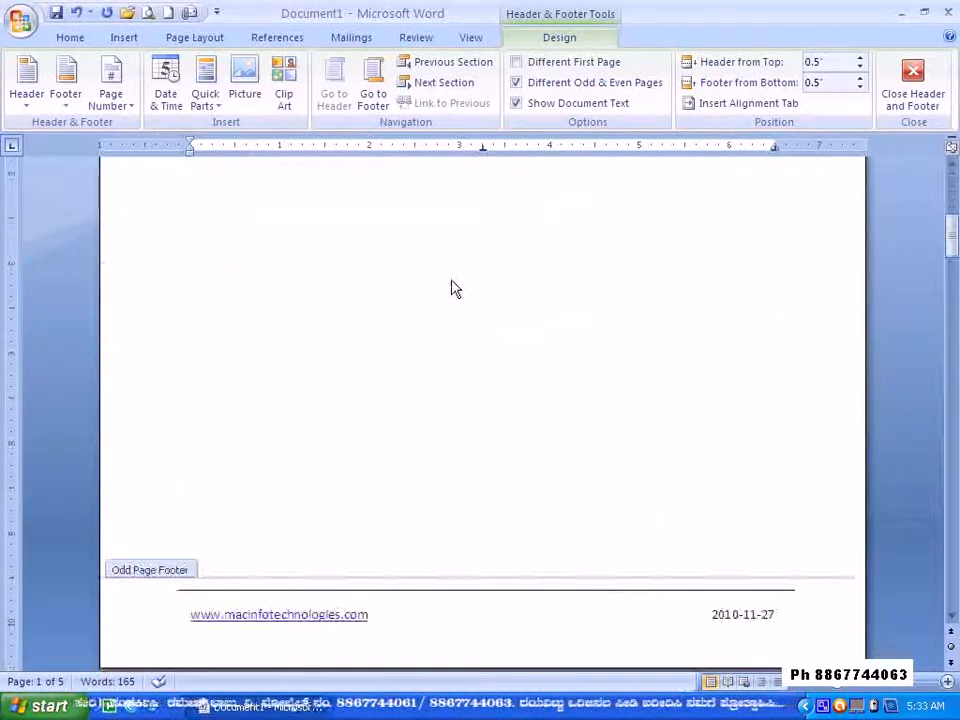
{"action": "scroll", "coordinate": [452, 289], "scroll_direction": "down", "scroll_amount": 8}
{"action": "left_click", "coordinate": [310, 372]}
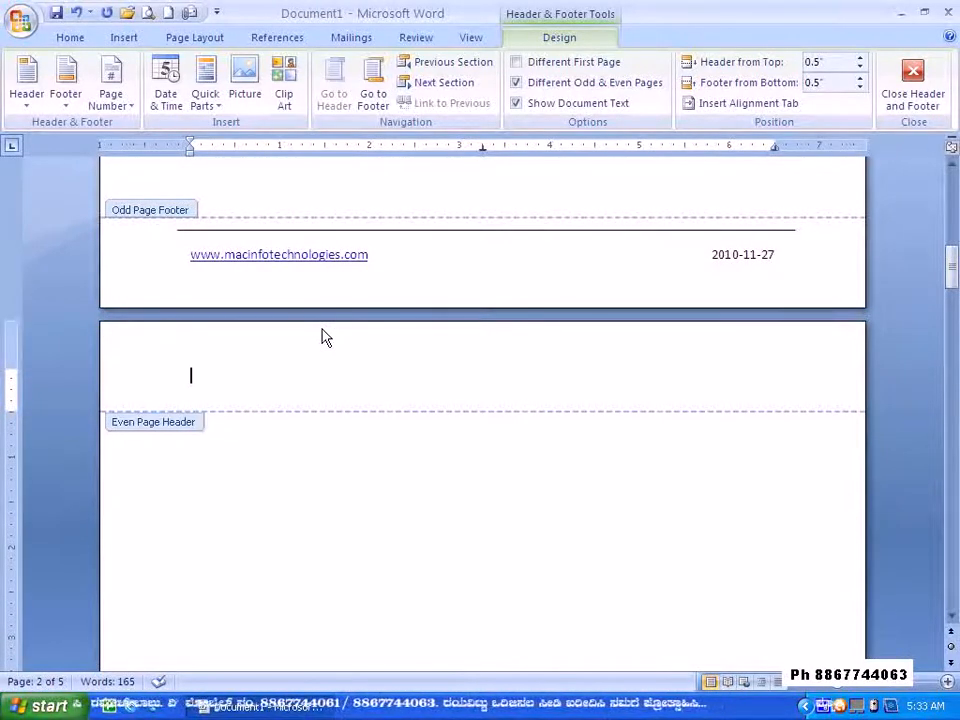
{"action": "type", "text": "We"}
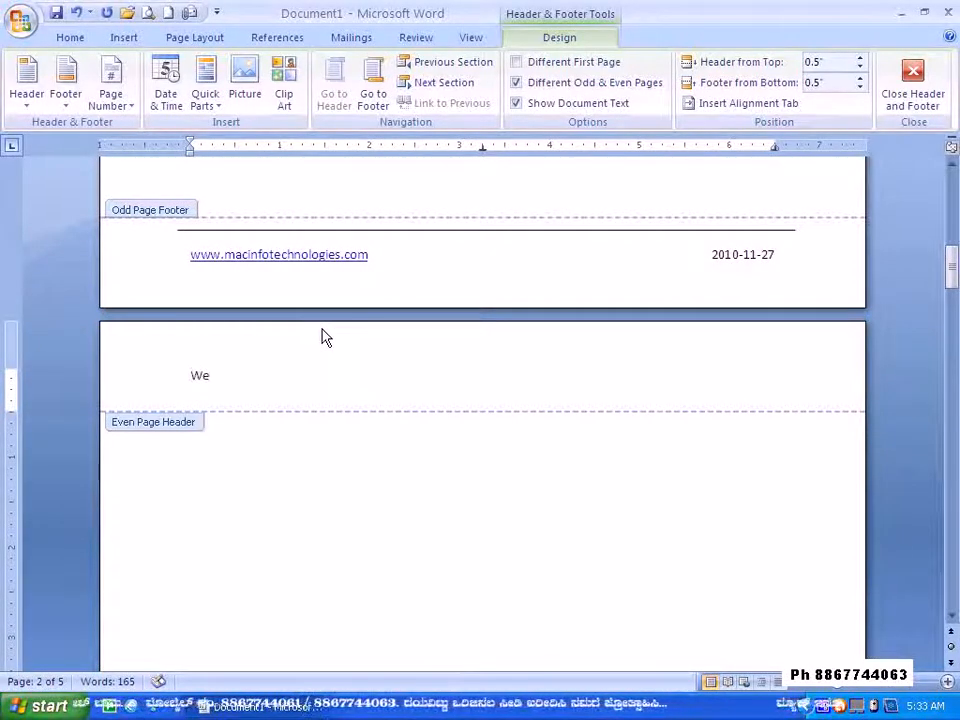
{"action": "key", "text": "BackSpace"}
{"action": "key", "text": "BackSpace"}
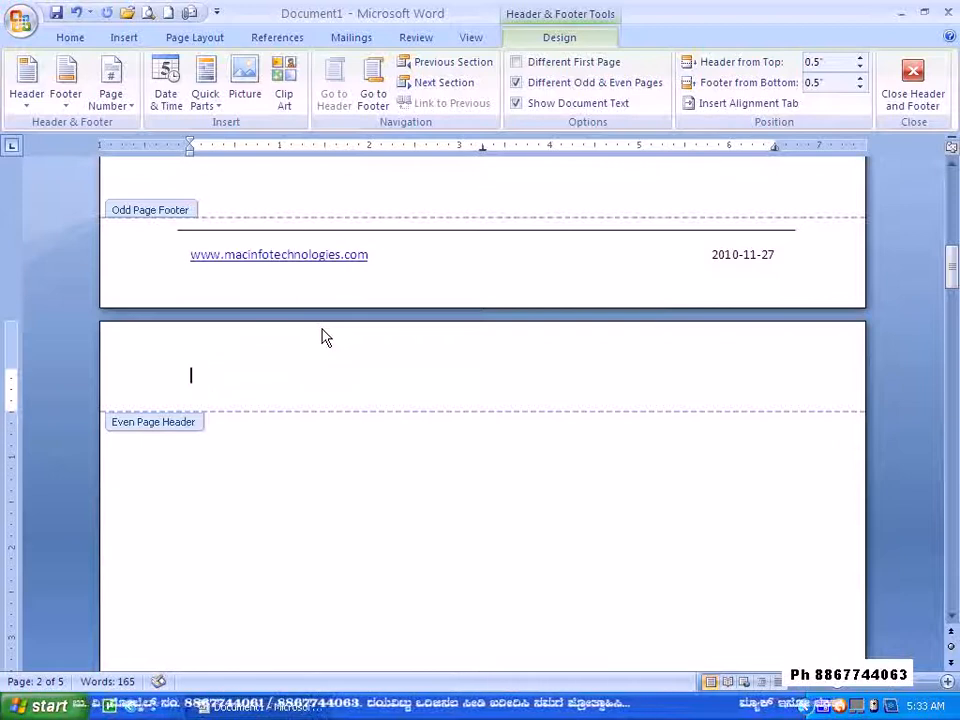
{"action": "type", "text": "Ch"}
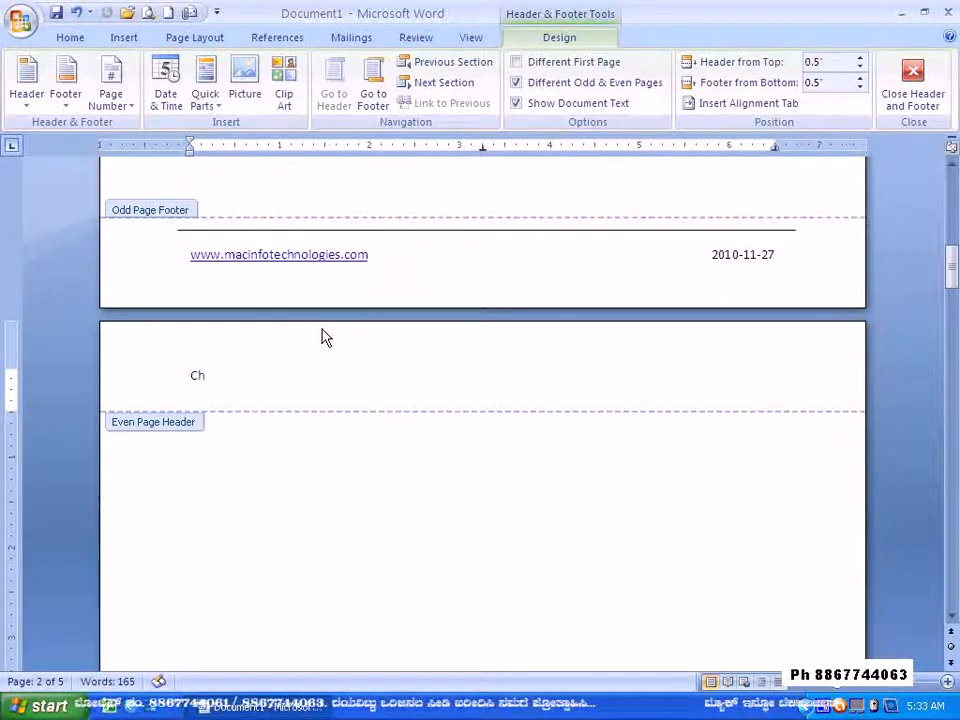
{"action": "type", "text": "apter 1"}
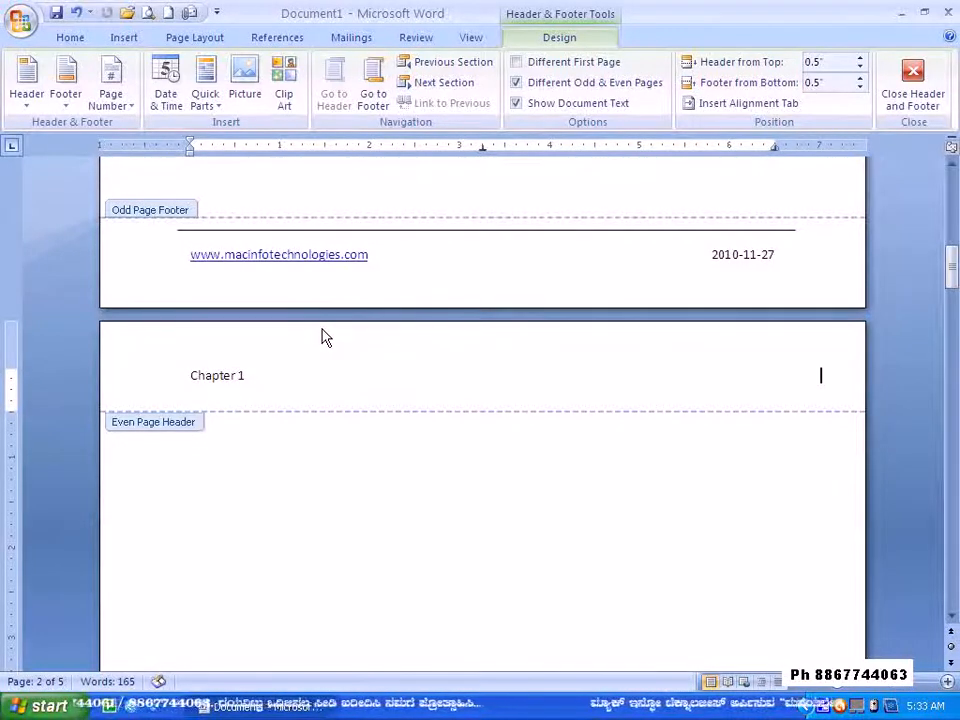
Add "Introduction to Computers" at the right edge of page 2's even page header.
{"action": "type", "text": "Intr"}
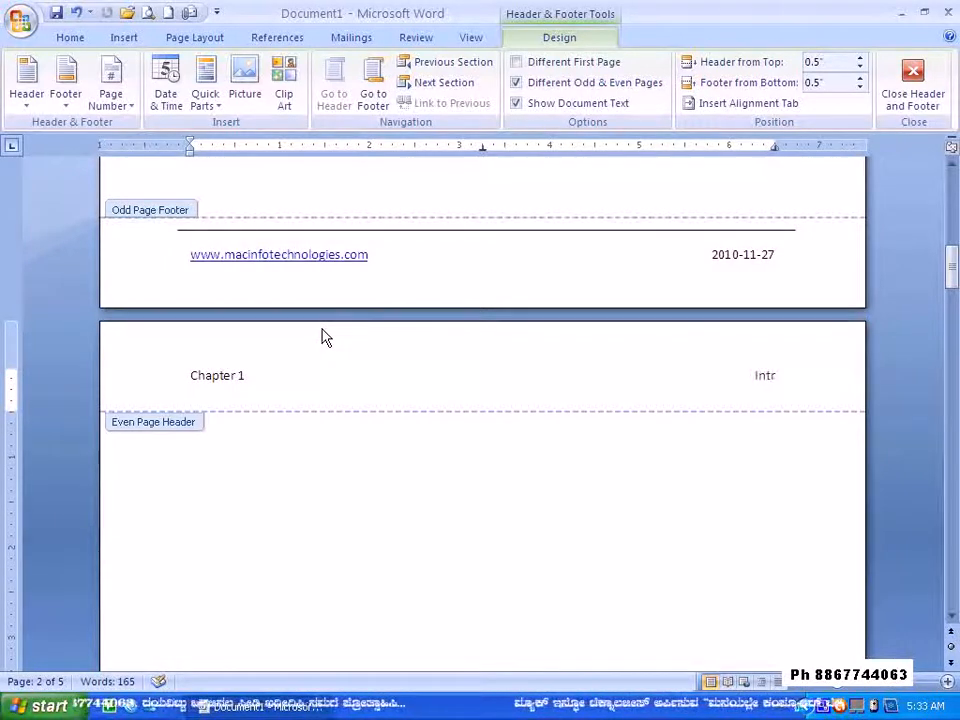
{"action": "type", "text": "oduc"}
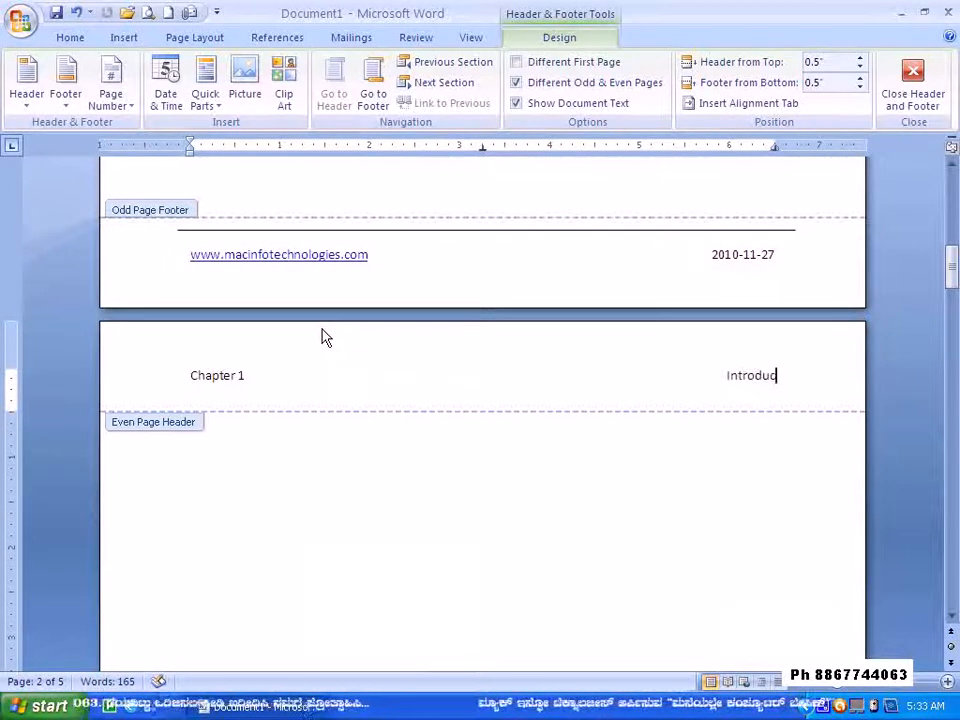
{"action": "type", "text": "tion to"}
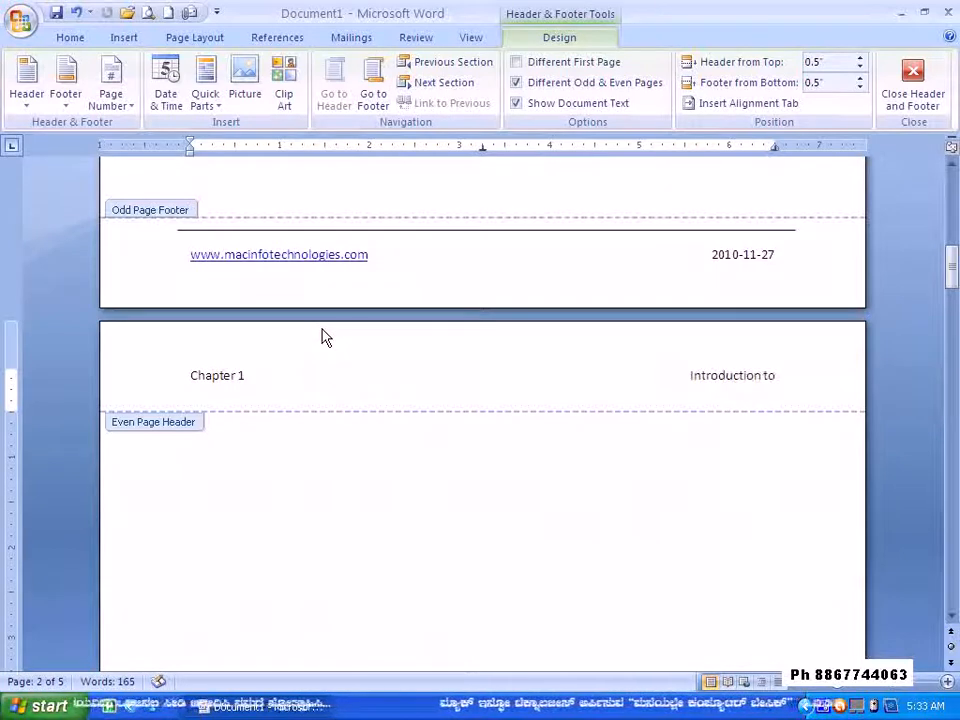
{"action": "type", "text": " Comp"}
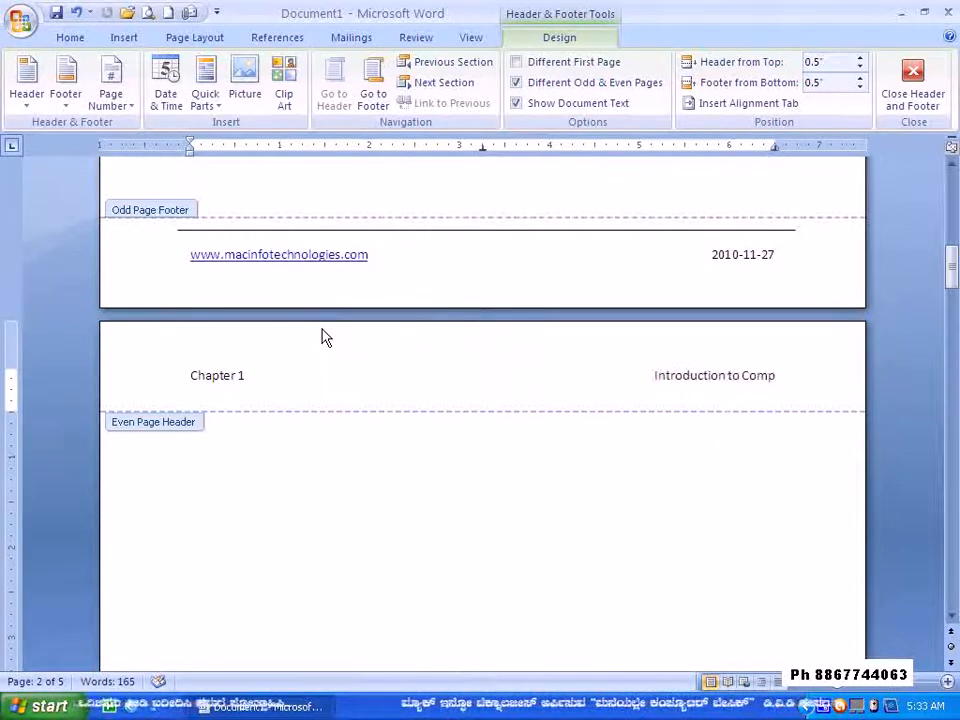
{"action": "type", "text": "uters"}
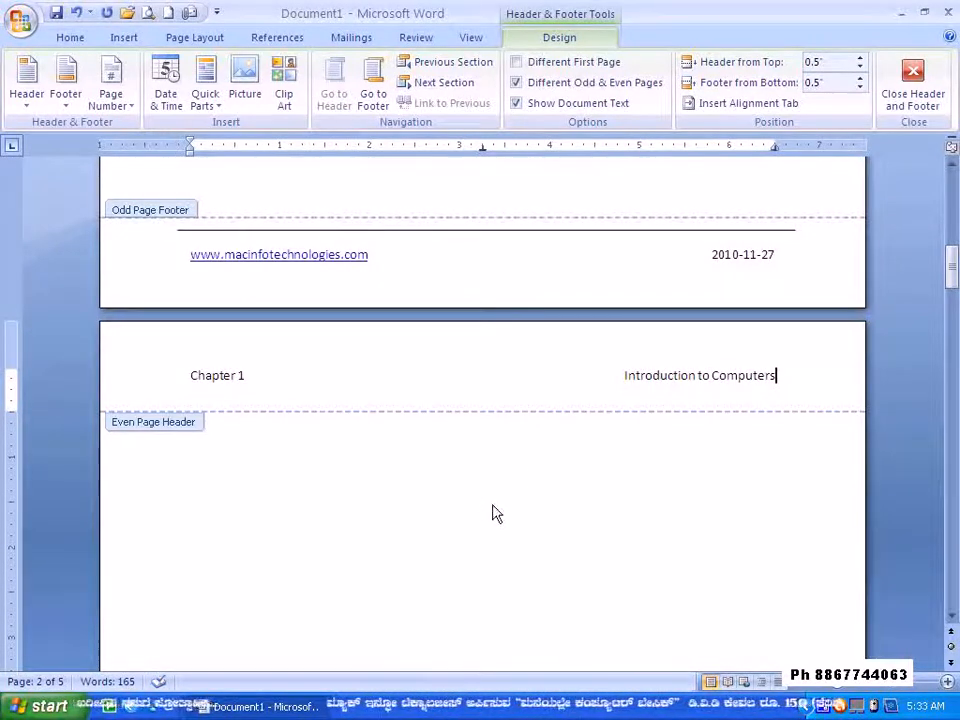
Compare the odd and even headers and footers on pages 3 to 5 with those on page 2.
{"action": "scroll", "coordinate": [505, 470], "scroll_direction": "down", "scroll_amount": 10}
{"action": "scroll", "coordinate": [505, 463], "scroll_direction": "down", "scroll_amount": 15}
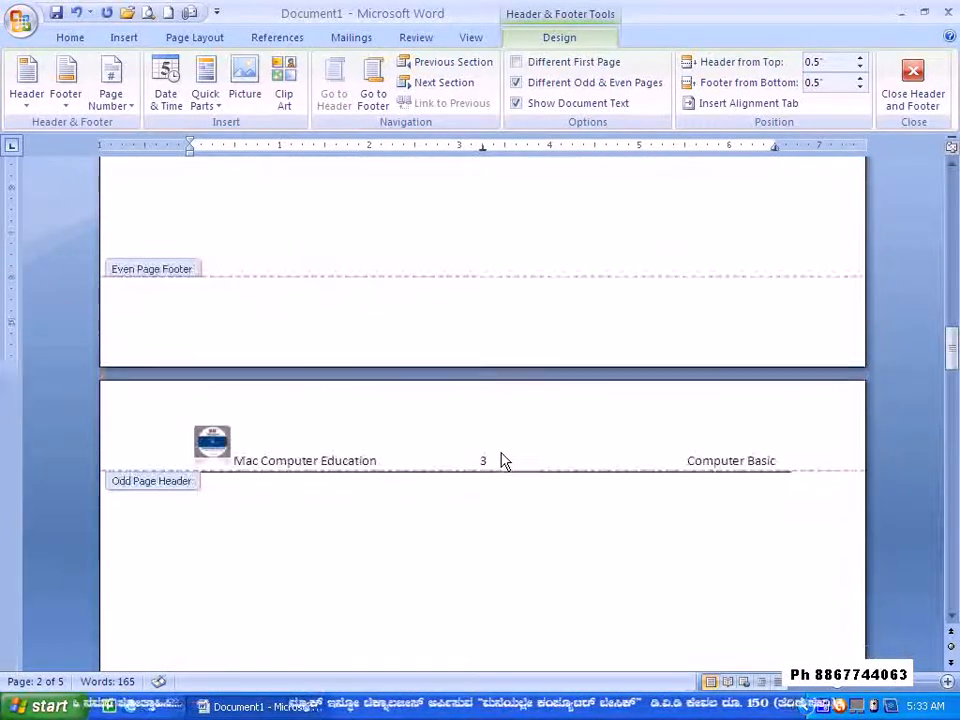
{"action": "scroll", "coordinate": [554, 437], "scroll_direction": "down", "scroll_amount": 8}
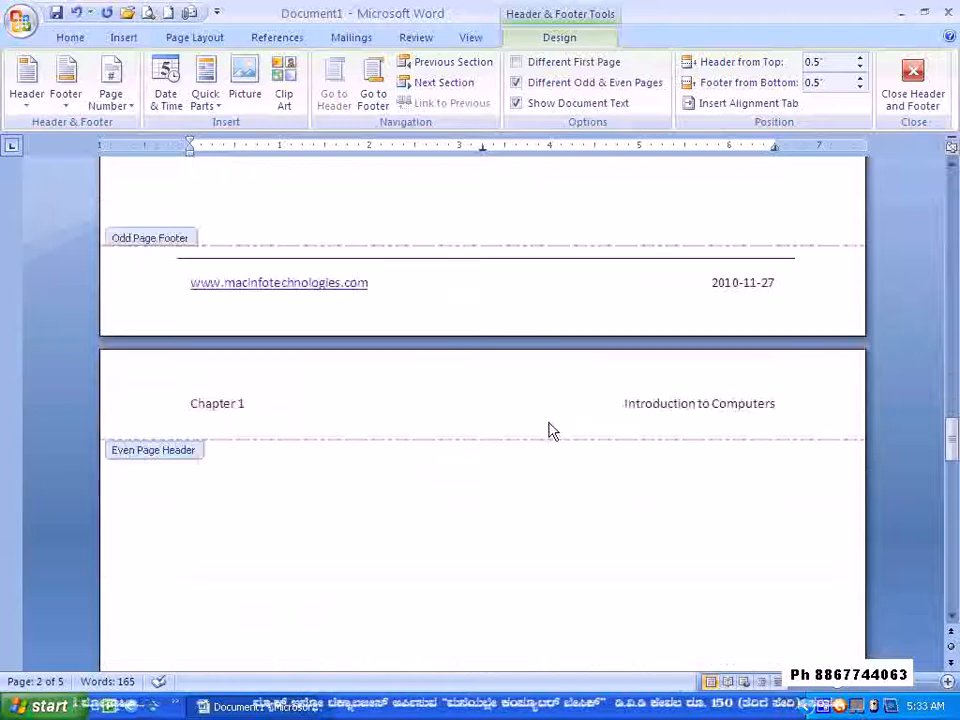
{"action": "scroll", "coordinate": [456, 490], "scroll_direction": "down", "scroll_amount": 15}
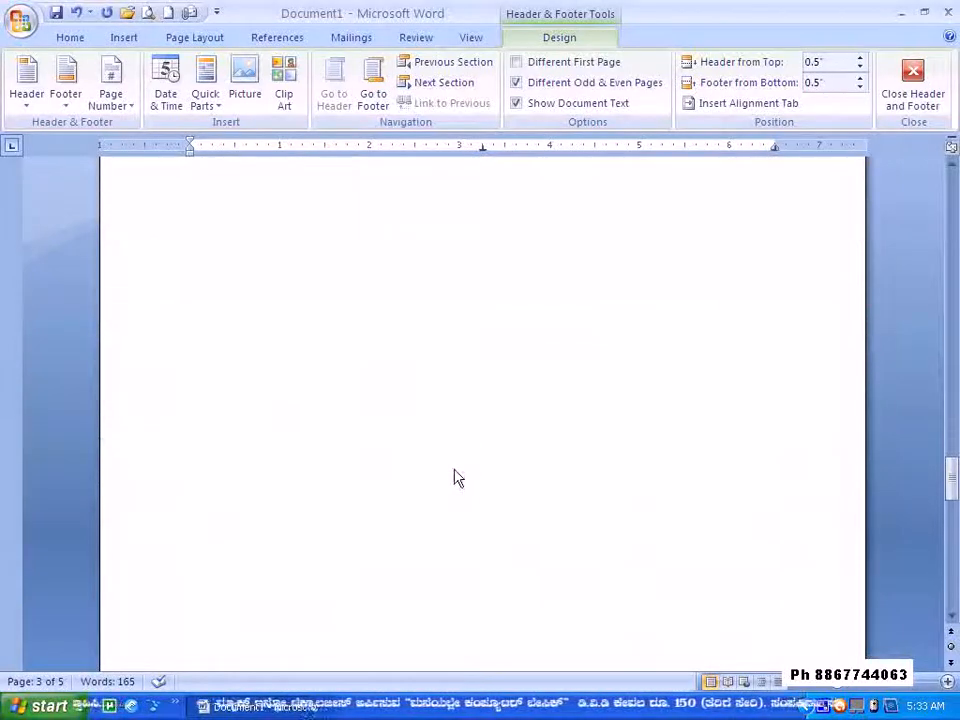
{"action": "scroll", "coordinate": [379, 448], "scroll_direction": "down", "scroll_amount": 5}
{"action": "scroll", "coordinate": [555, 401], "scroll_direction": "down", "scroll_amount": 10}
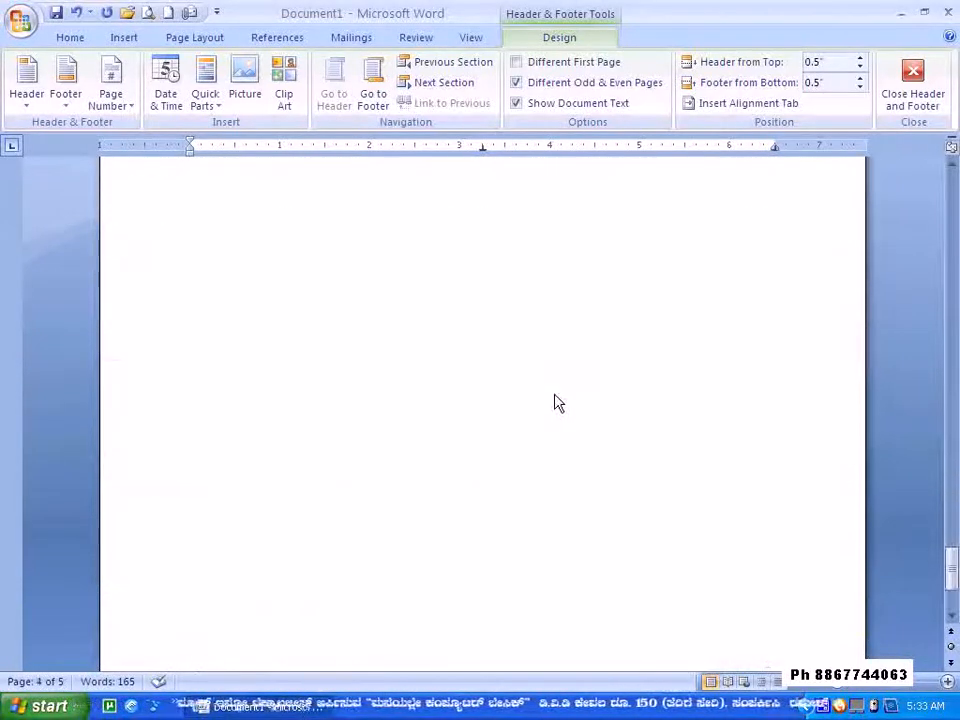
{"action": "scroll", "coordinate": [322, 448], "scroll_direction": "down", "scroll_amount": 10}
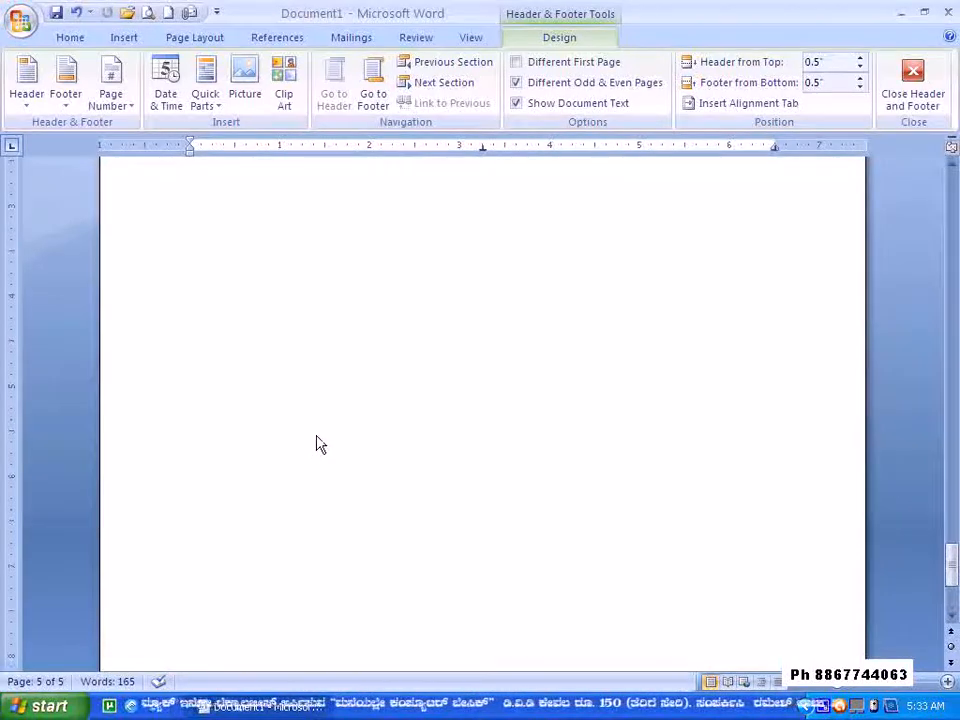
Leave header editing and insert a page break at the end of page 5 to add a sixth page.
{"action": "double_click", "coordinate": [232, 308]}
{"action": "scroll", "coordinate": [232, 313], "scroll_direction": "down", "scroll_amount": 3}
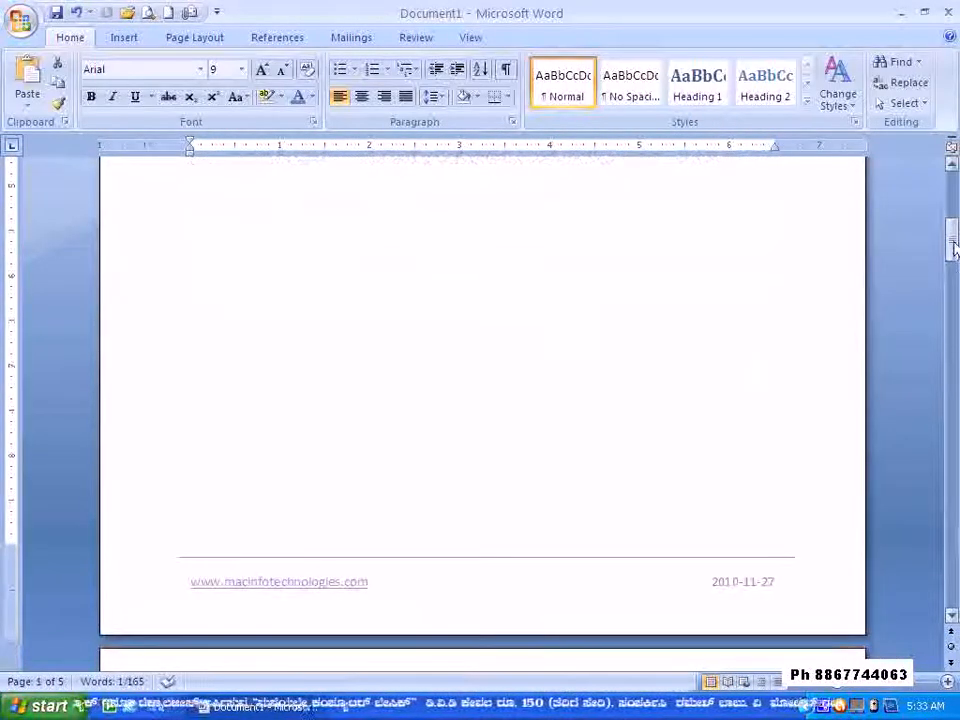
{"action": "left_click_drag", "start_coordinate": [955, 262], "coordinate": [952, 590]}
{"action": "left_click", "coordinate": [188, 400]}
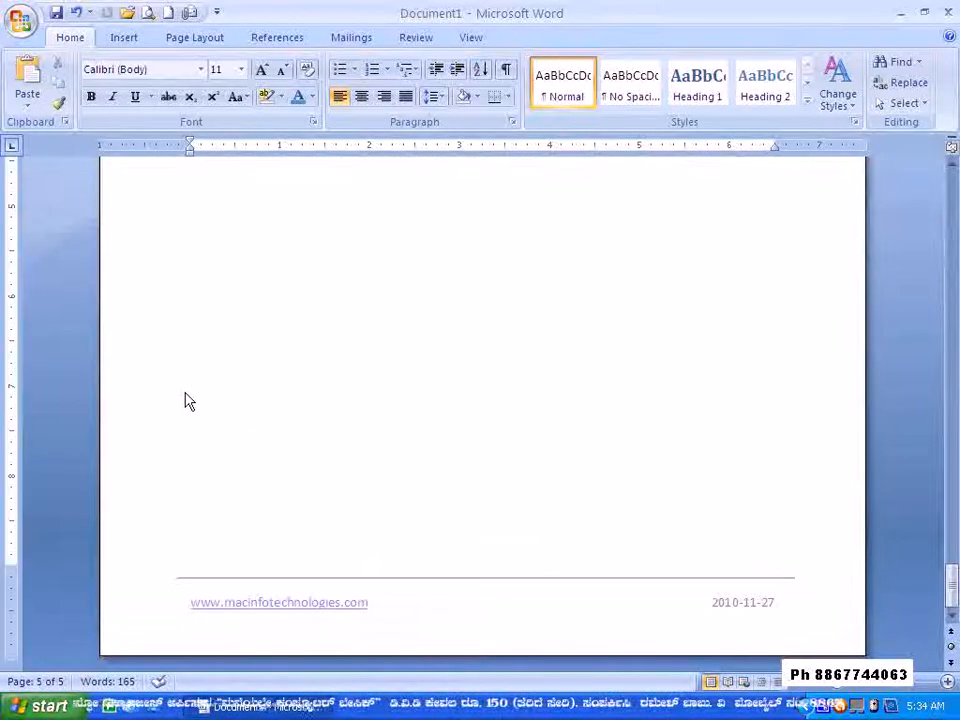
{"action": "key", "text": "ctrl+Return"}
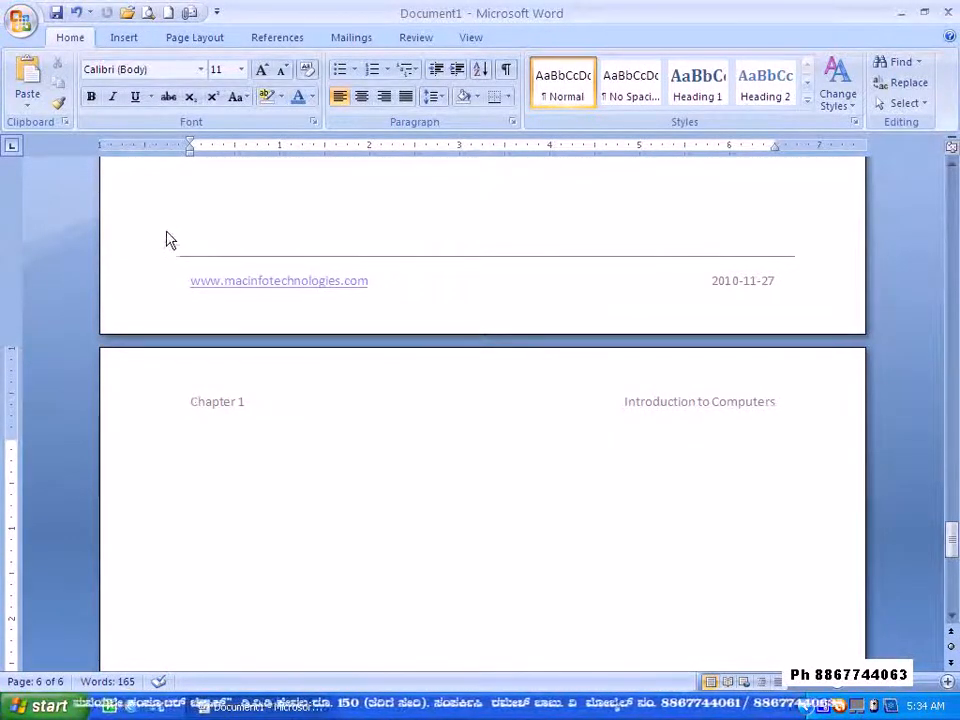
Draw a horizontal line about 6.72" long beneath the even page header text on page 6 and return to the body.
{"action": "scroll", "coordinate": [274, 339], "scroll_direction": "down", "scroll_amount": 6}
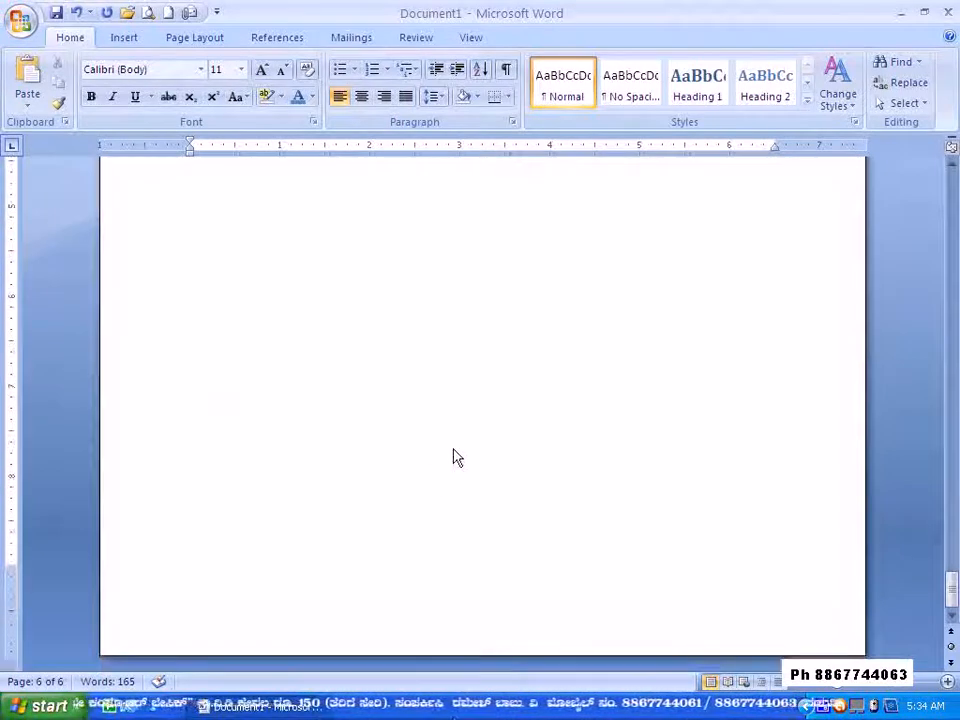
{"action": "left_click_drag", "start_coordinate": [952, 588], "coordinate": [952, 530]}
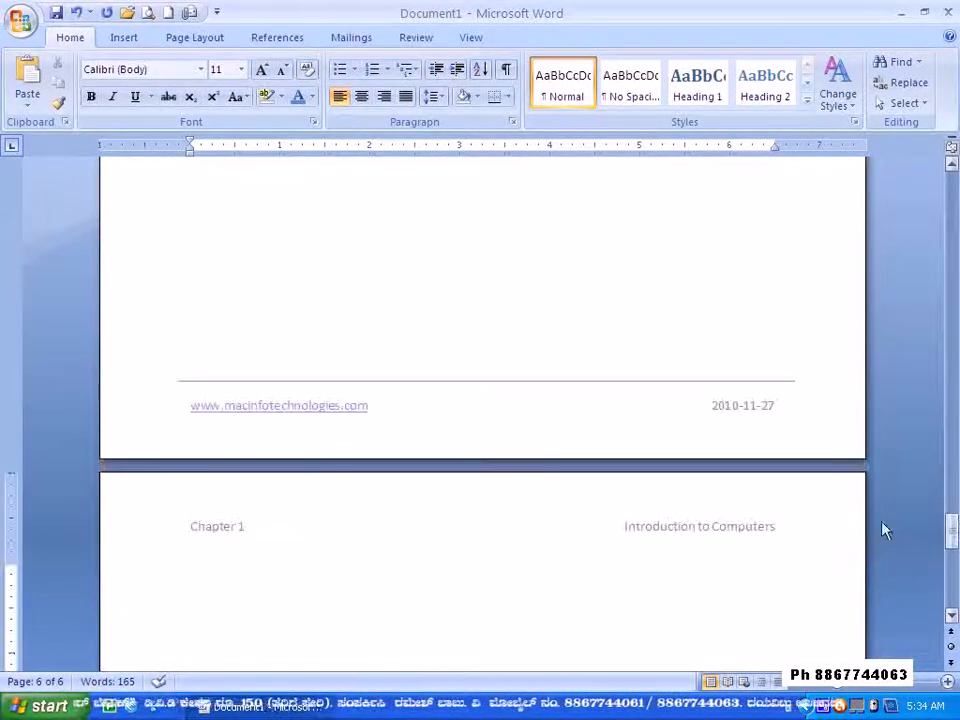
{"action": "double_click", "coordinate": [640, 536]}
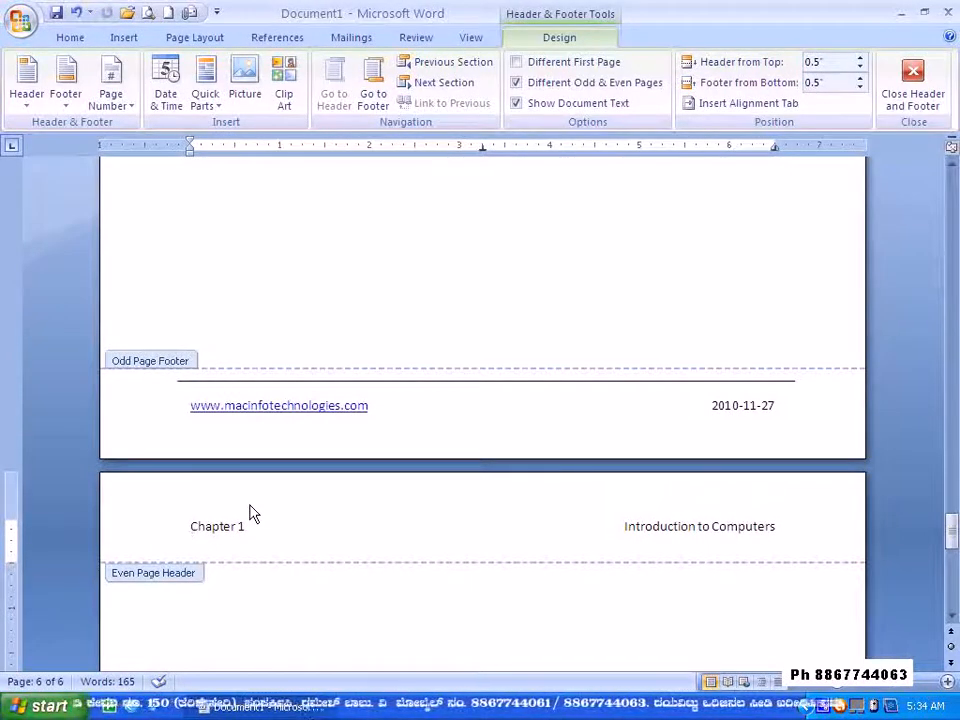
{"action": "left_click", "coordinate": [132, 43]}
{"action": "left_click", "coordinate": [259, 108]}
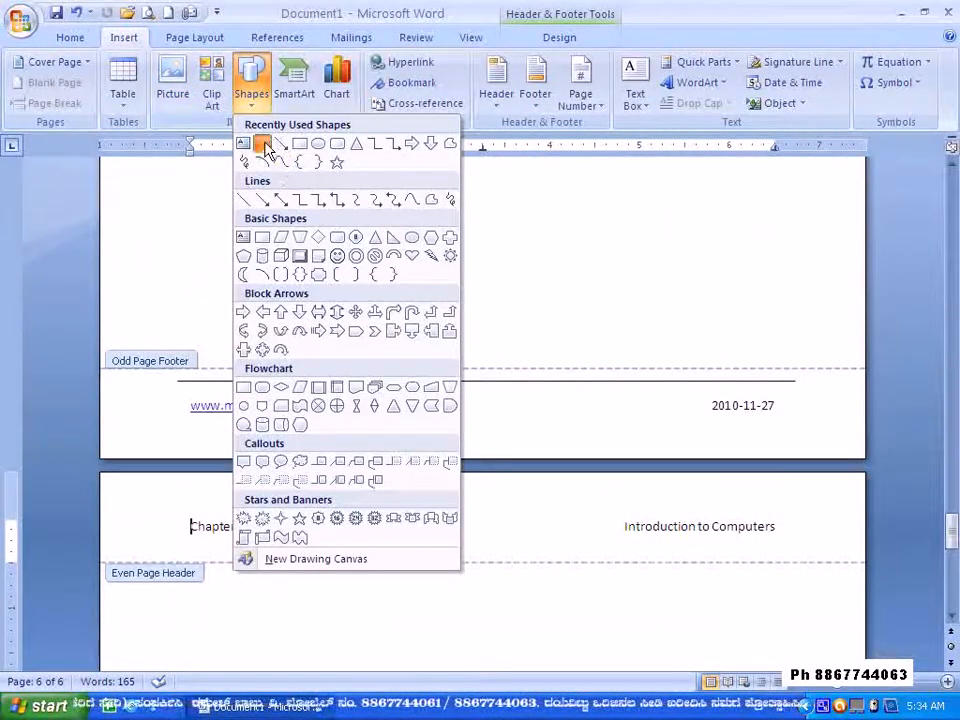
{"action": "left_click", "coordinate": [264, 145]}
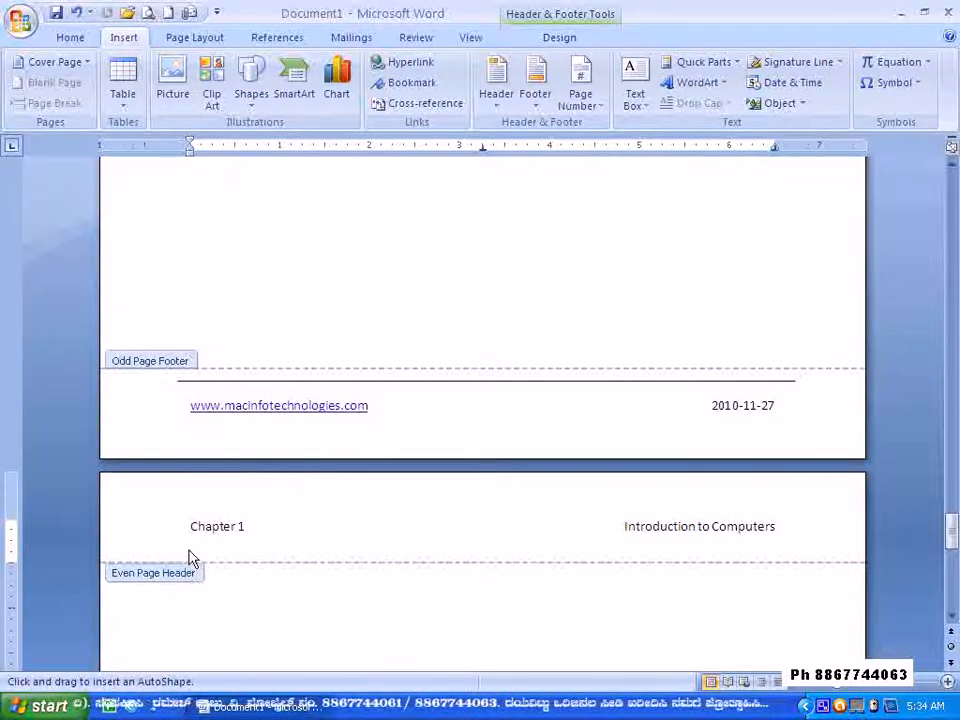
{"action": "left_click_drag", "start_coordinate": [188, 550], "coordinate": [790, 549]}
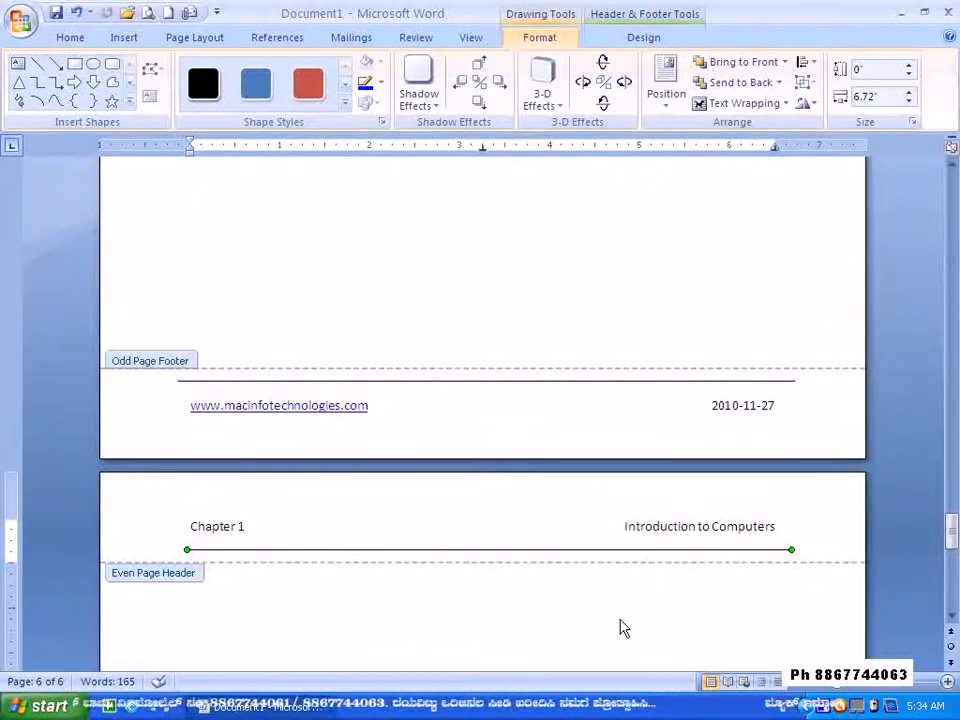
{"action": "double_click", "coordinate": [621, 628]}
Check the even page header's line on the earlier pages and open page 2's header for editing.
{"action": "scroll", "coordinate": [604, 578], "scroll_direction": "up", "scroll_amount": 15}
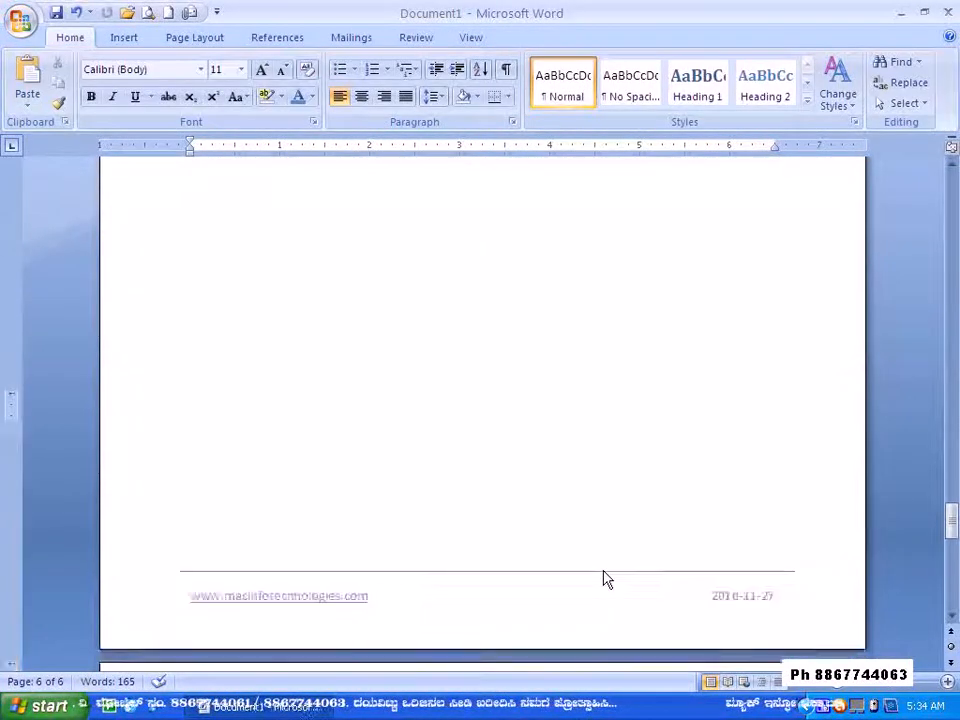
{"action": "scroll", "coordinate": [600, 565], "scroll_direction": "up", "scroll_amount": 15}
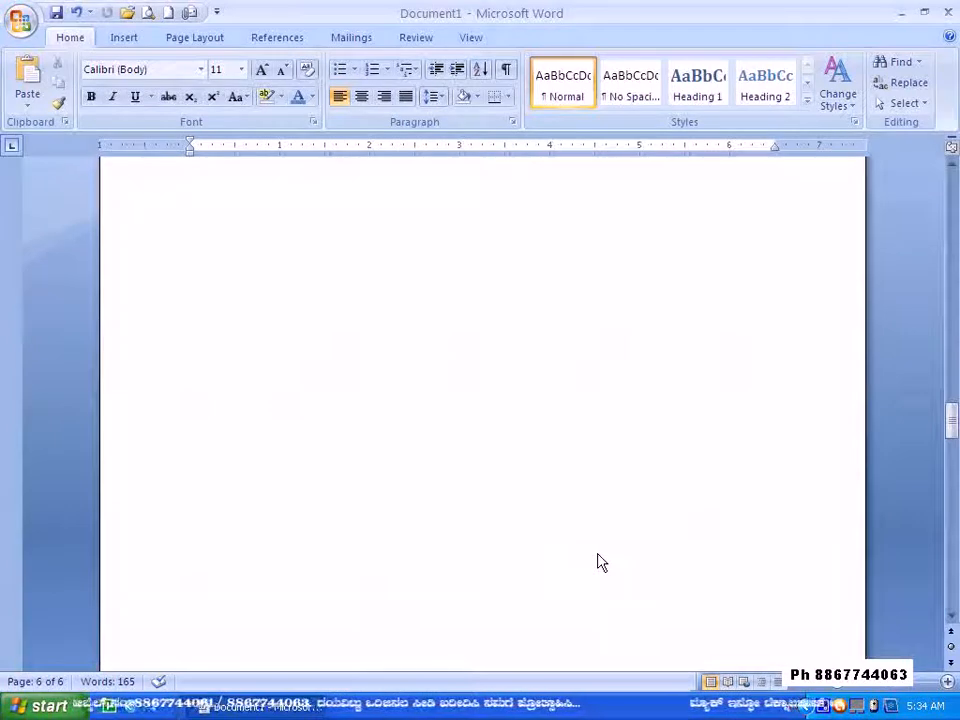
{"action": "scroll", "coordinate": [596, 562], "scroll_direction": "up", "scroll_amount": 15}
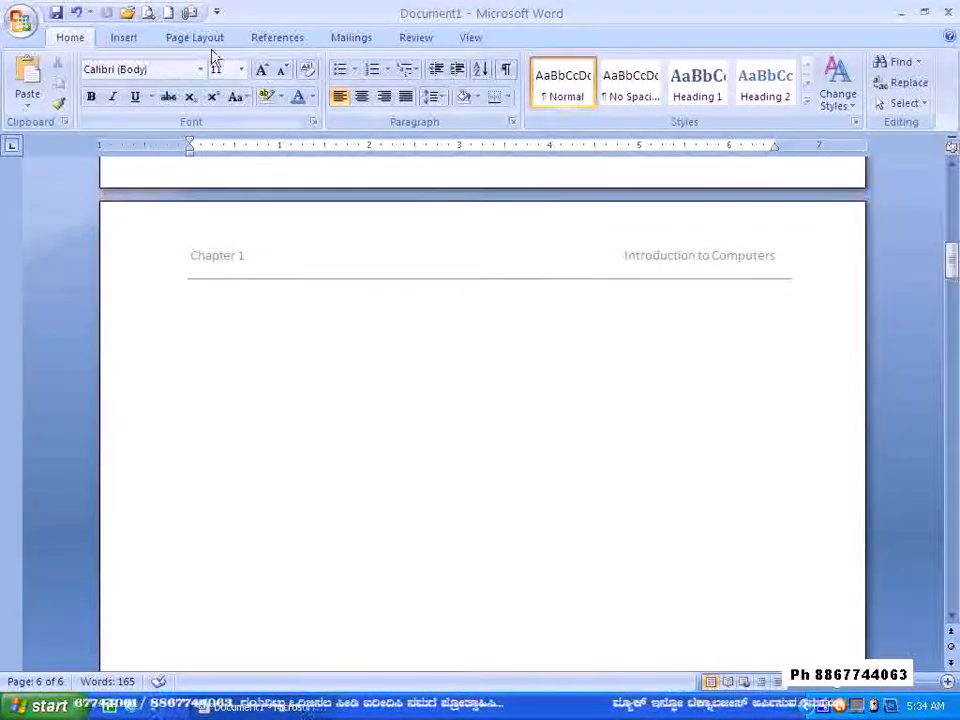
{"action": "double_click", "coordinate": [281, 267]}
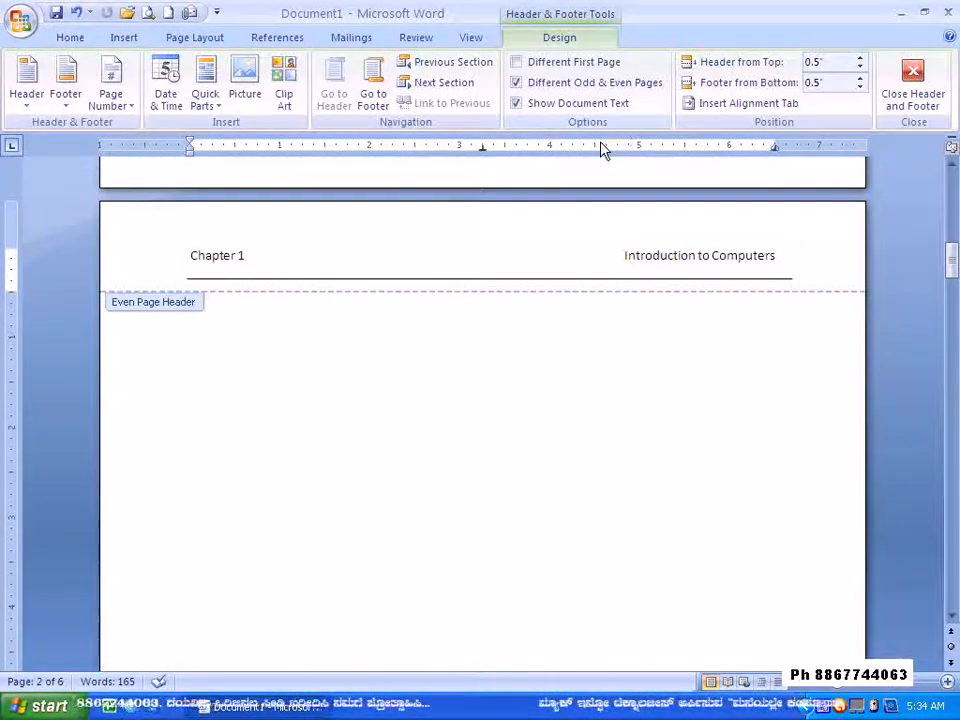
{"action": "scroll", "coordinate": [686, 218], "scroll_direction": "up", "scroll_amount": 2}
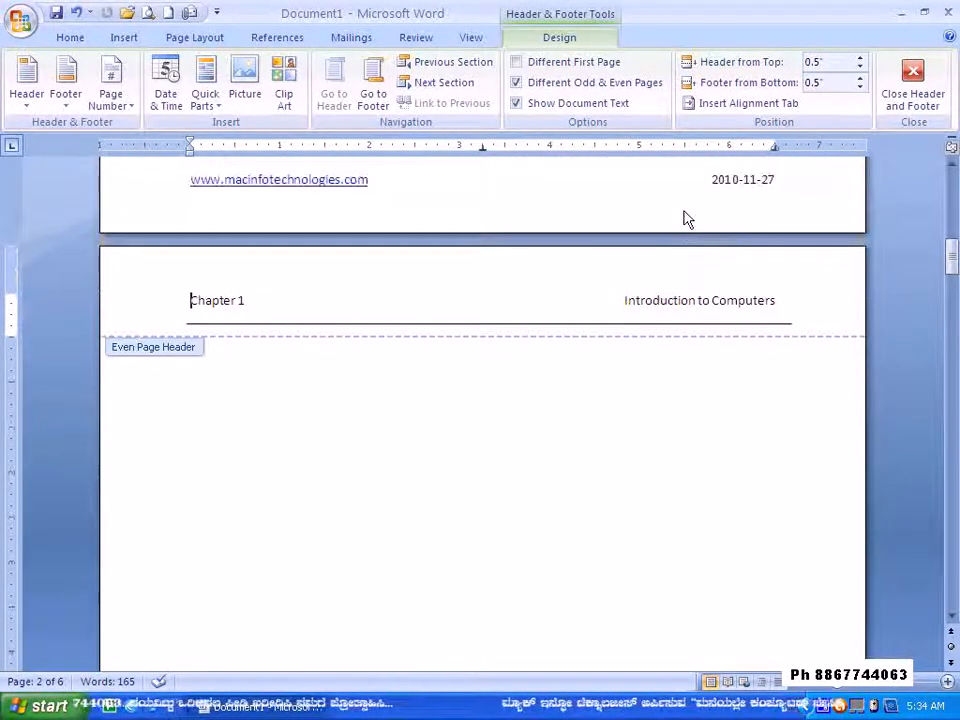
{"action": "scroll", "coordinate": [681, 221], "scroll_direction": "up", "scroll_amount": 1}
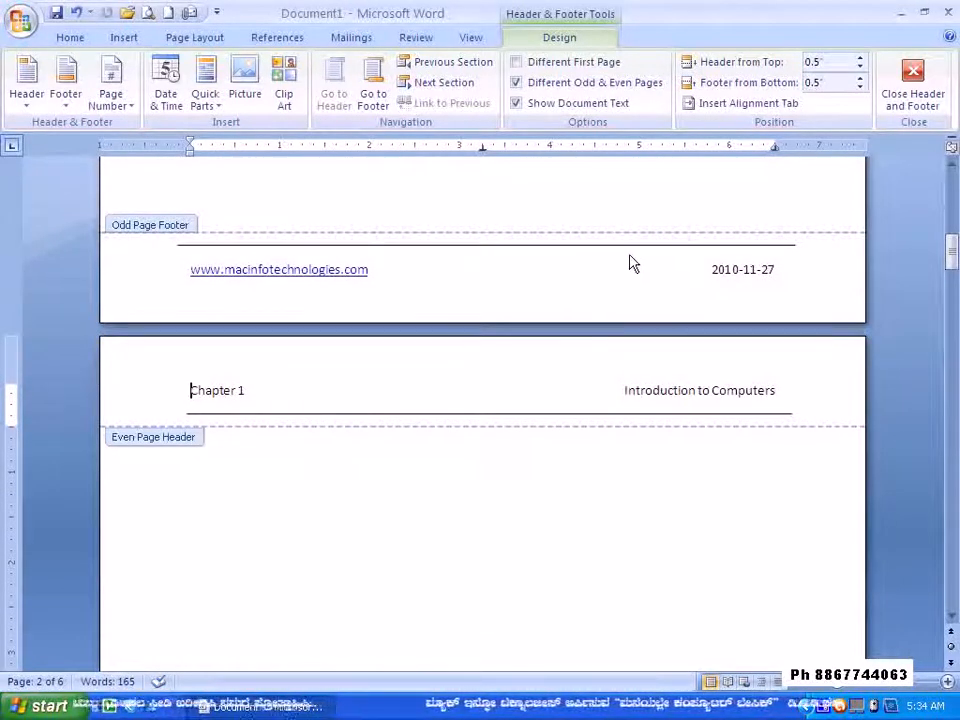
Try a larger header distance from the top of the page, and set it to 0.3".
{"action": "left_click", "coordinate": [859, 60]}
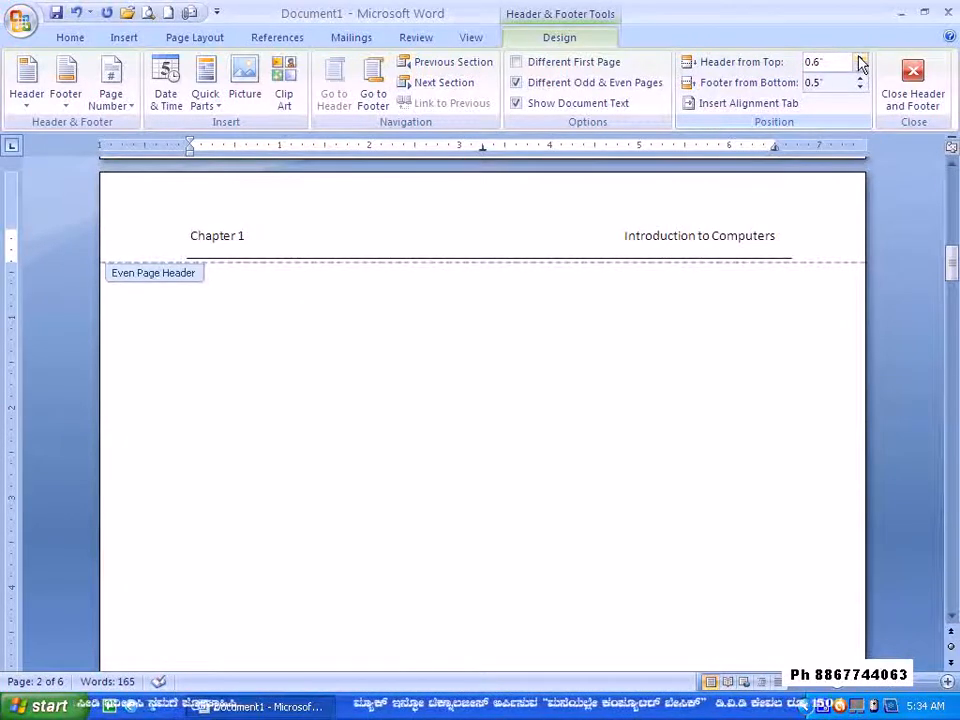
{"action": "left_click", "coordinate": [859, 60]}
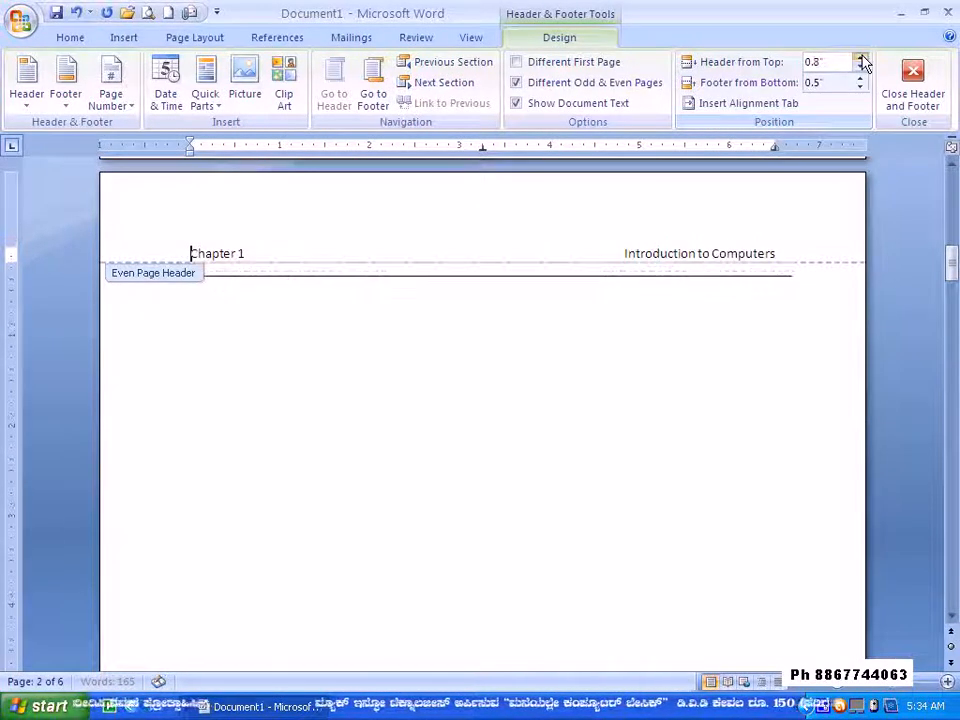
{"action": "left_click", "coordinate": [859, 58]}
{"action": "left_click", "coordinate": [859, 58]}
{"action": "left_click", "coordinate": [859, 67]}
{"action": "left_click", "coordinate": [859, 67]}
{"action": "left_click", "coordinate": [859, 67]}
{"action": "left_click", "coordinate": [859, 67]}
{"action": "left_click", "coordinate": [859, 67]}
{"action": "left_click", "coordinate": [859, 67]}
{"action": "left_click", "coordinate": [859, 67]}
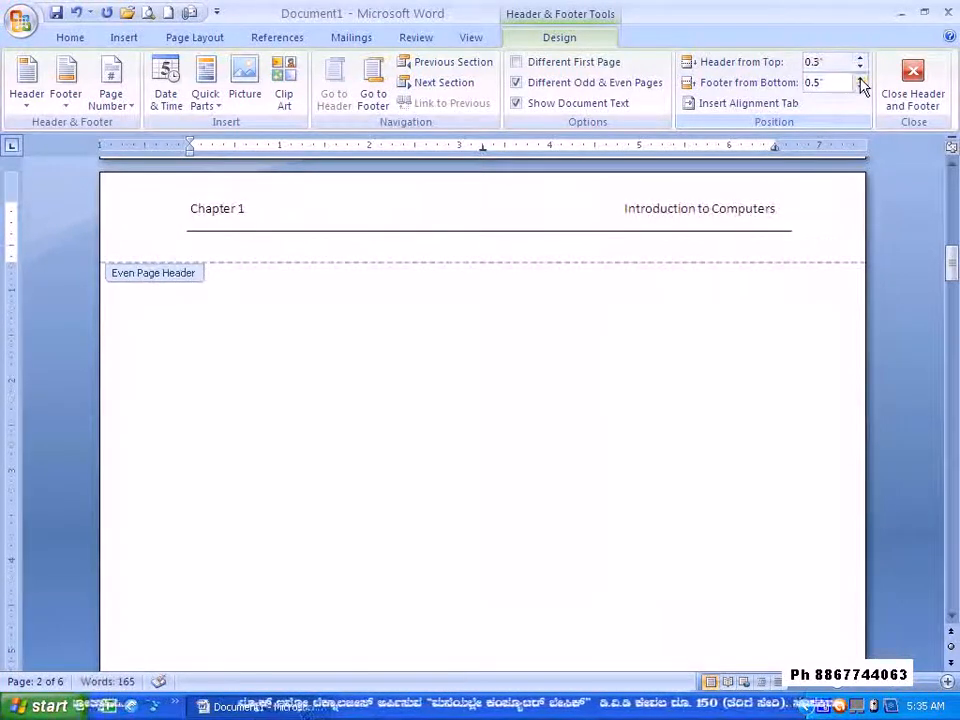
Try footer distances of 0.6" and 0.4" from the page bottom, checking page 2's footer each time, and leave header and footer editing.
{"action": "left_click", "coordinate": [859, 78]}
{"action": "left_click", "coordinate": [859, 78]}
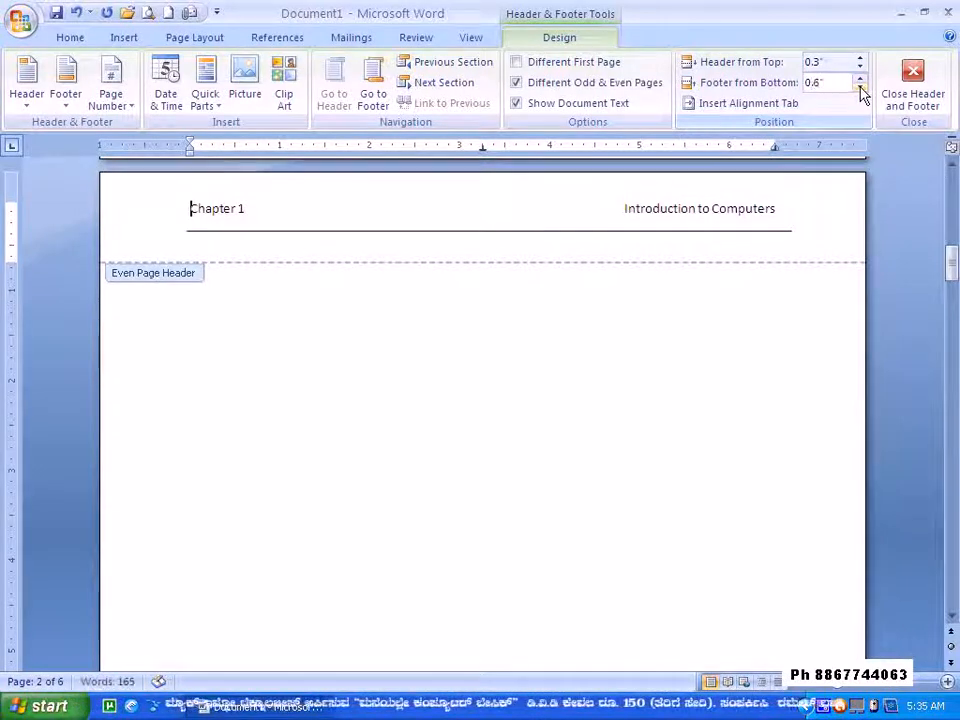
{"action": "scroll", "coordinate": [748, 261], "scroll_direction": "down", "scroll_amount": 10}
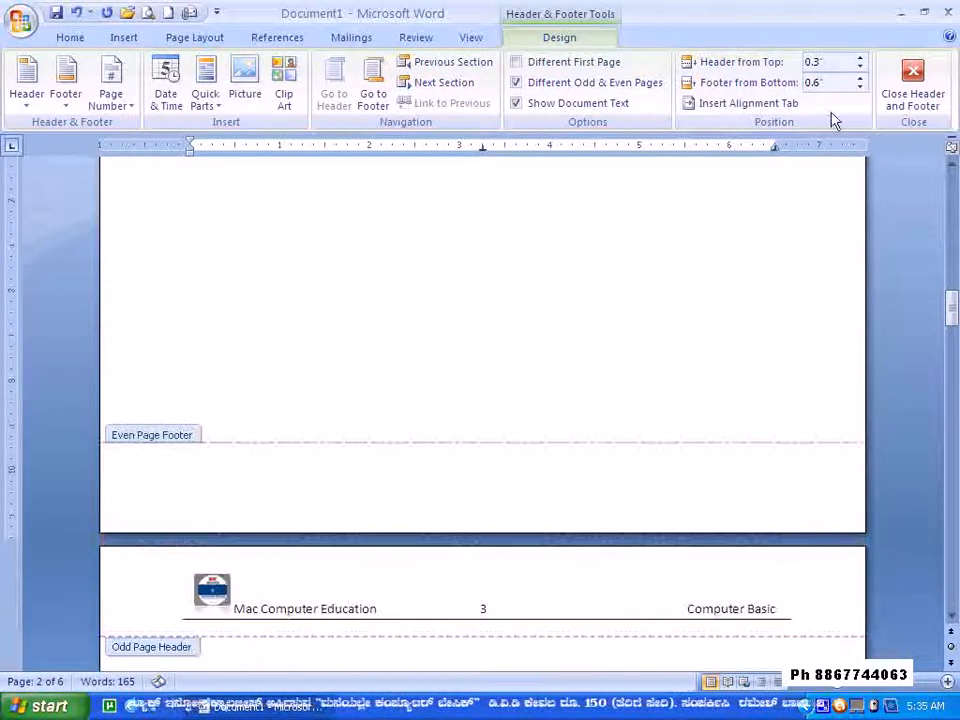
{"action": "left_click", "coordinate": [860, 87]}
{"action": "left_click", "coordinate": [860, 87]}
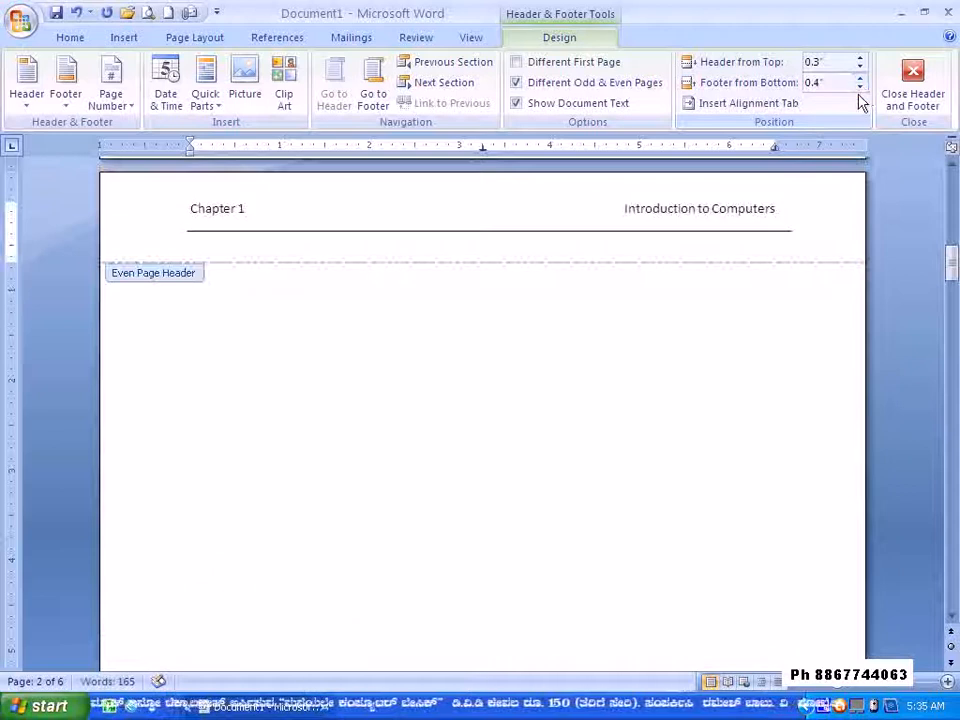
{"action": "scroll", "coordinate": [855, 279], "scroll_direction": "down", "scroll_amount": 10}
{"action": "scroll", "coordinate": [847, 270], "scroll_direction": "down", "scroll_amount": 5}
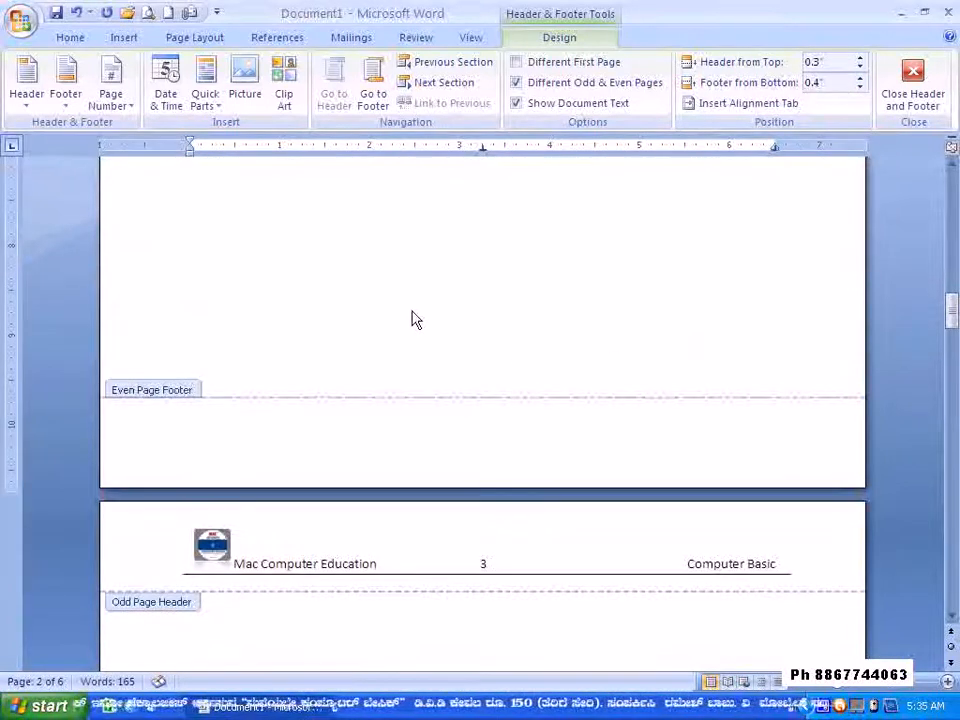
{"action": "key", "text": "Escape"}
{"action": "scroll", "coordinate": [292, 422], "scroll_direction": "down", "scroll_amount": 1}
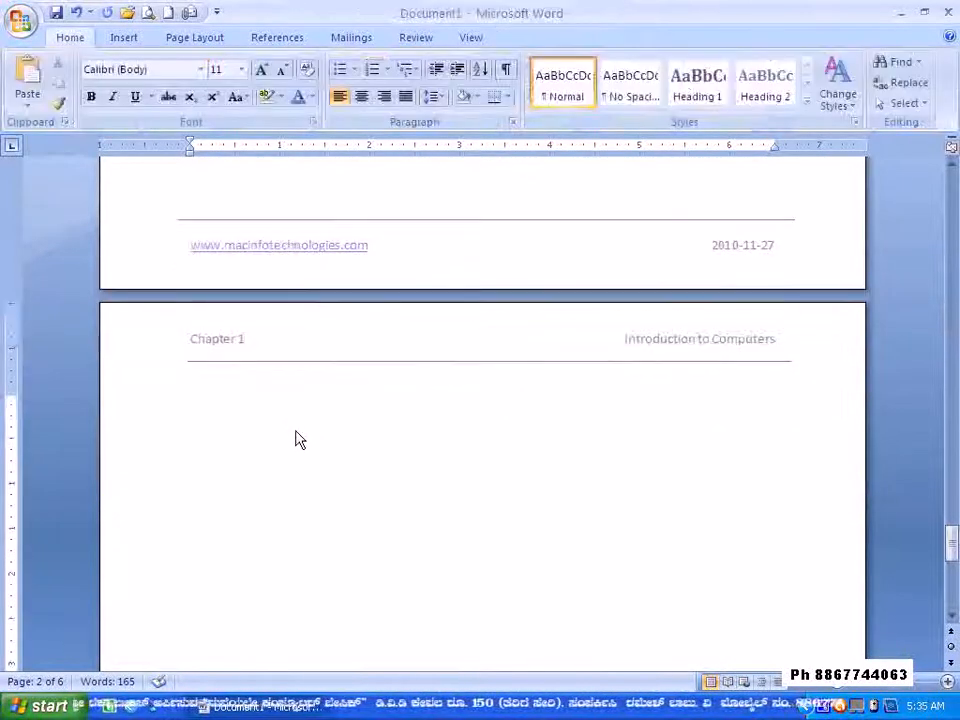
Open the odd page footer on page 5 for editing, try a 0.2" distance from the bottom, and set it to 0.5".
{"action": "left_click", "coordinate": [364, 235]}
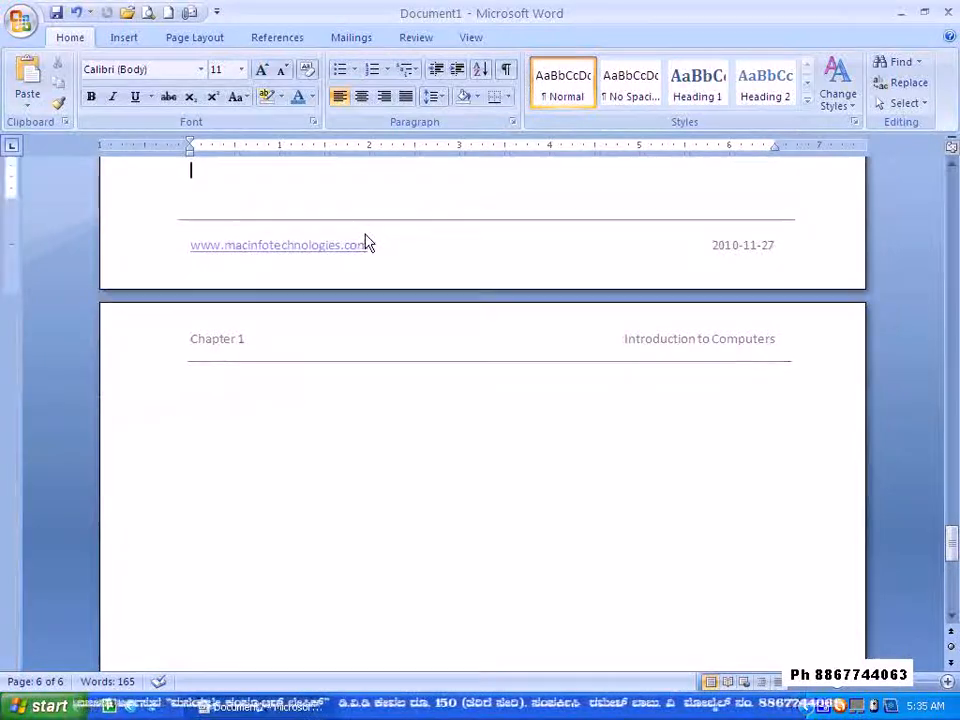
{"action": "double_click", "coordinate": [366, 243]}
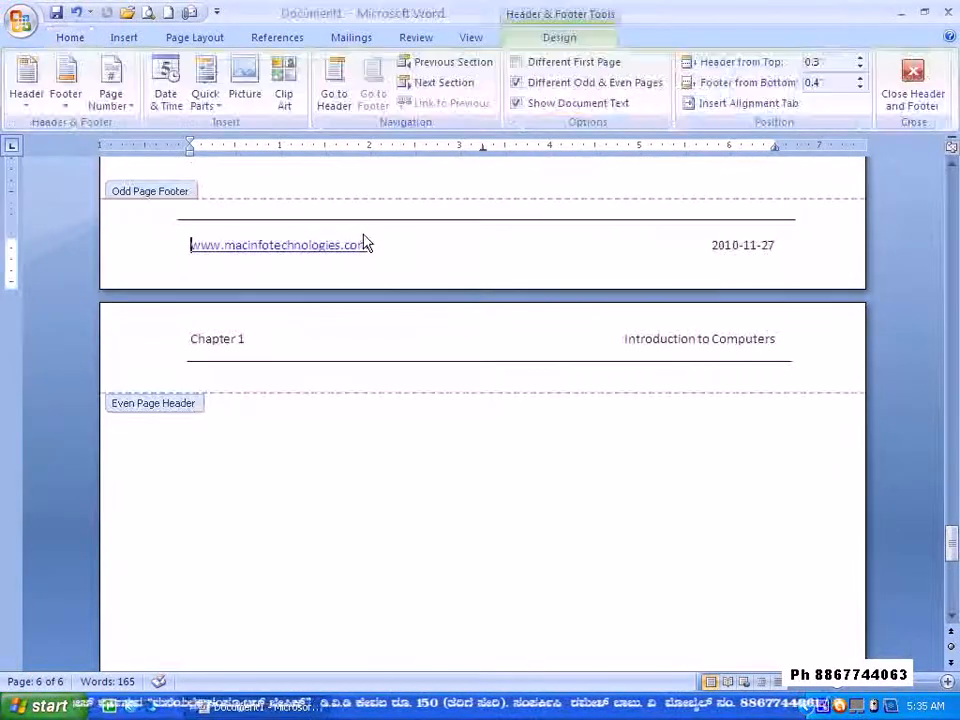
{"action": "left_click", "coordinate": [860, 88]}
{"action": "left_click", "coordinate": [860, 88]}
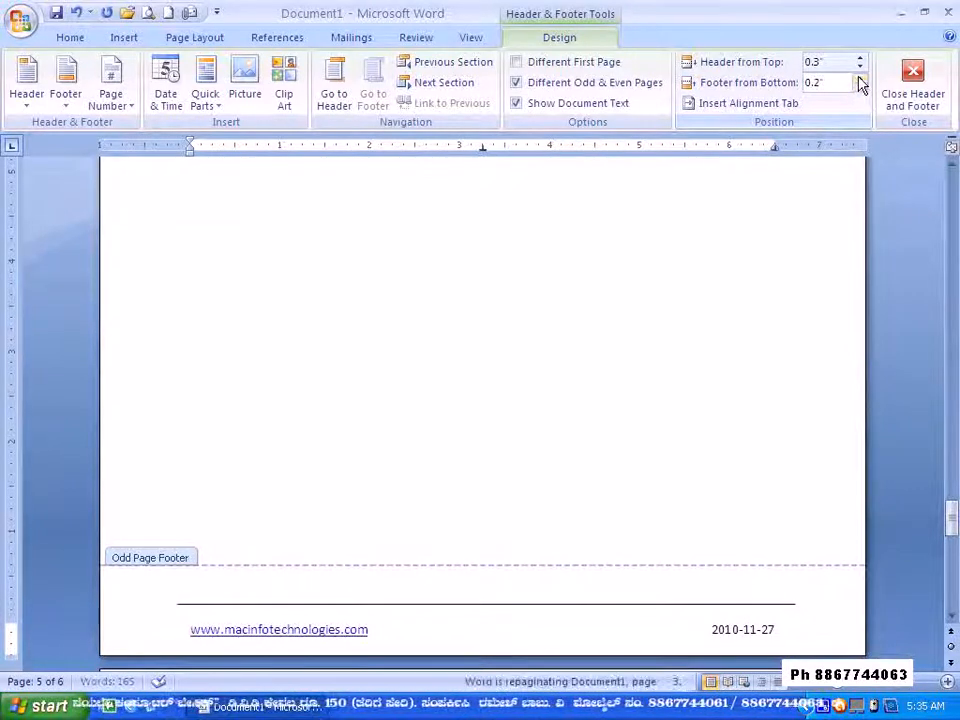
{"action": "left_click", "coordinate": [859, 78]}
{"action": "left_click", "coordinate": [859, 78]}
{"action": "left_click", "coordinate": [859, 78]}
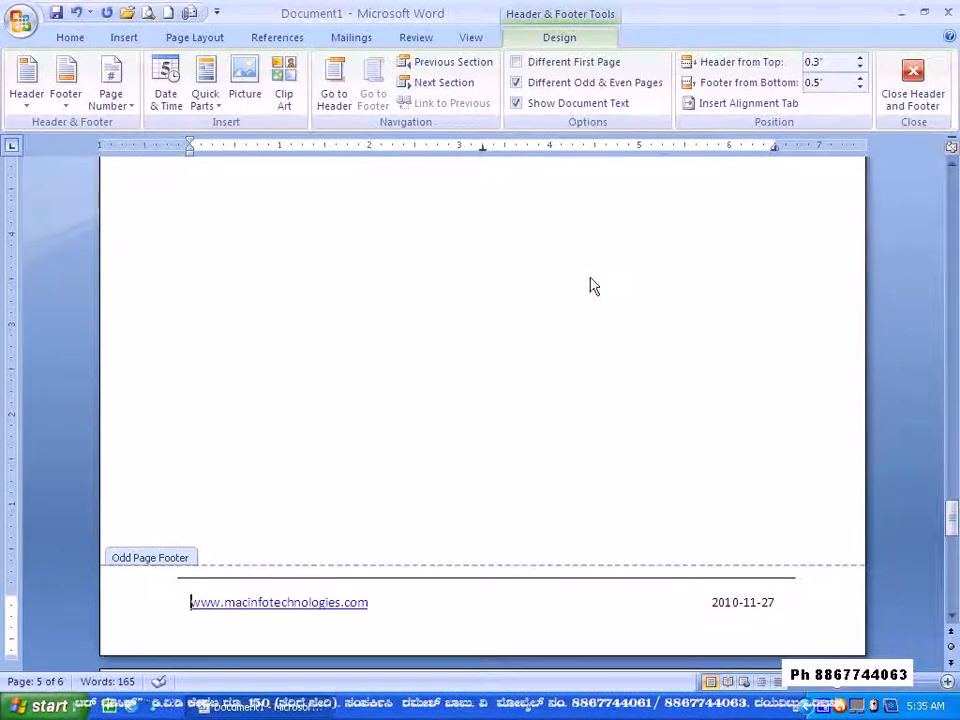
Try to remove the page numbers from the document.
{"action": "scroll", "coordinate": [585, 295], "scroll_direction": "up", "scroll_amount": 12}
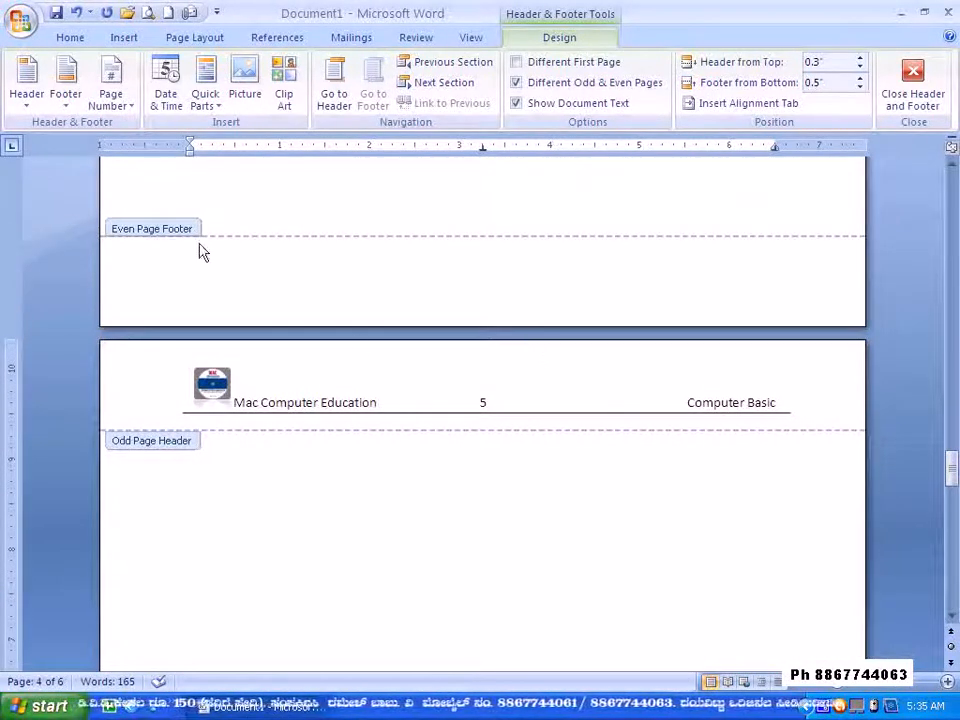
{"action": "left_click", "coordinate": [111, 98]}
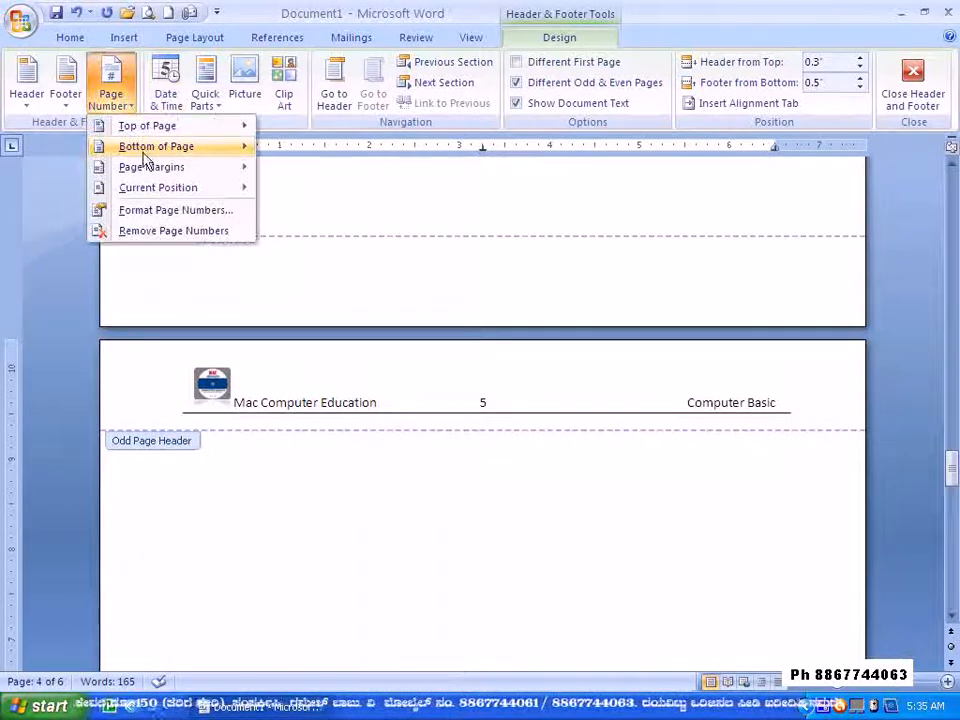
{"action": "mouse_move", "coordinate": [145, 170]}
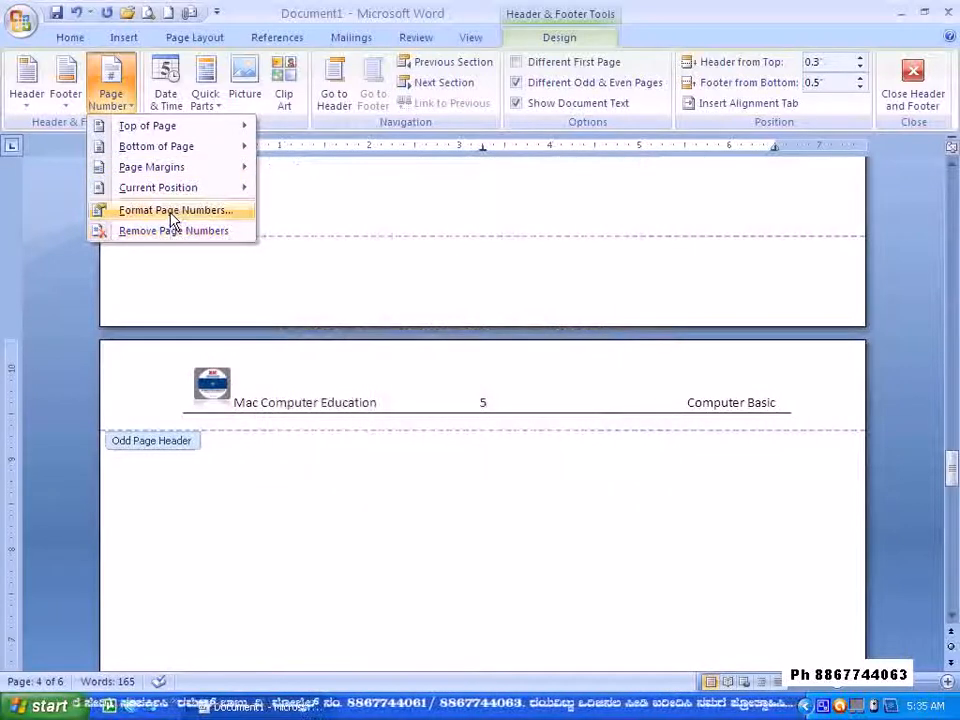
{"action": "left_click", "coordinate": [165, 231]}
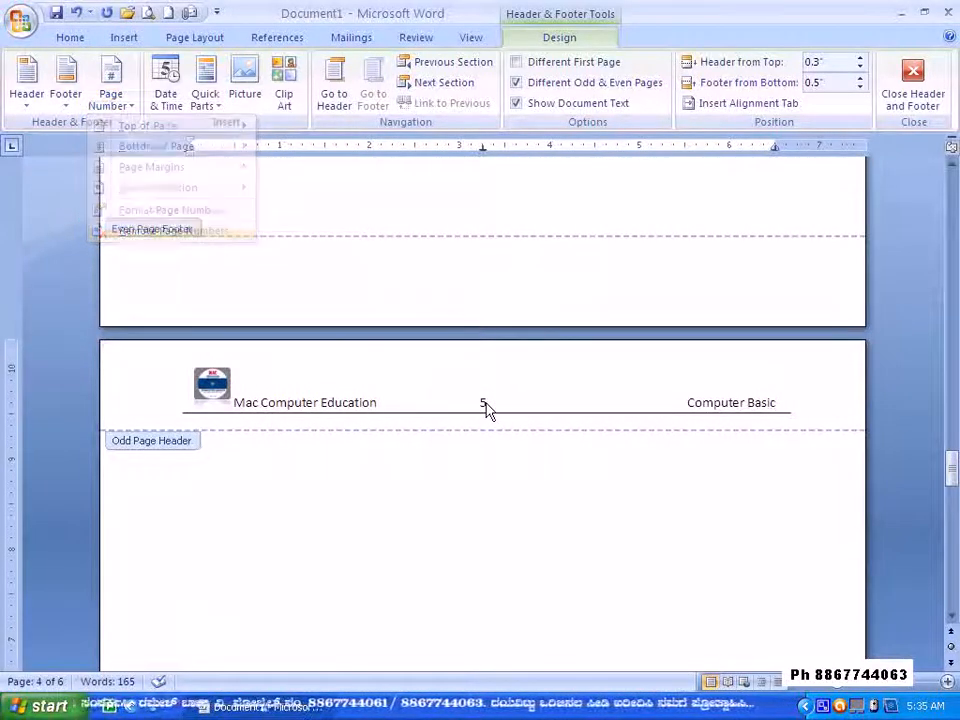
Select the page number in page 5's odd page header and set its number format to i, ii, iii, ...
{"action": "double_click", "coordinate": [483, 404]}
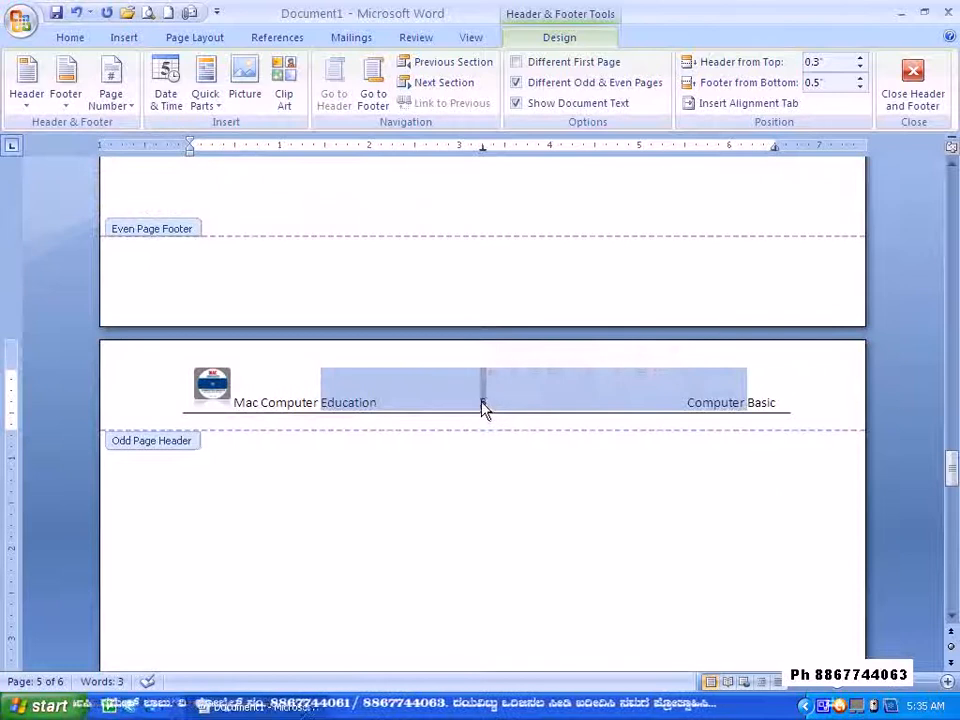
{"action": "left_click", "coordinate": [482, 404]}
{"action": "left_click", "coordinate": [111, 92]}
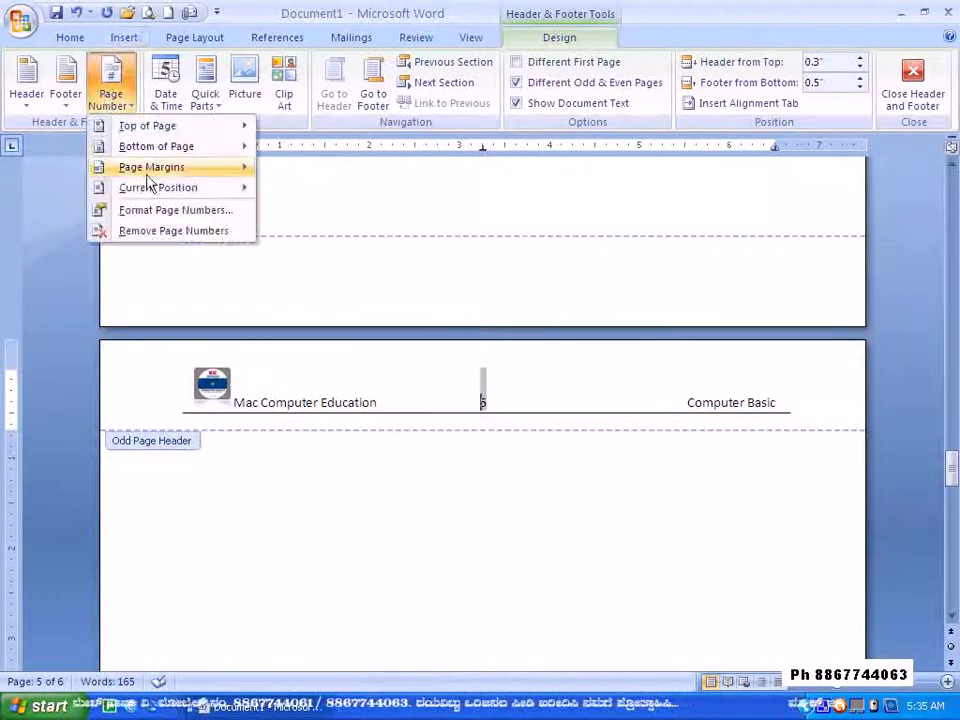
{"action": "left_click", "coordinate": [164, 211]}
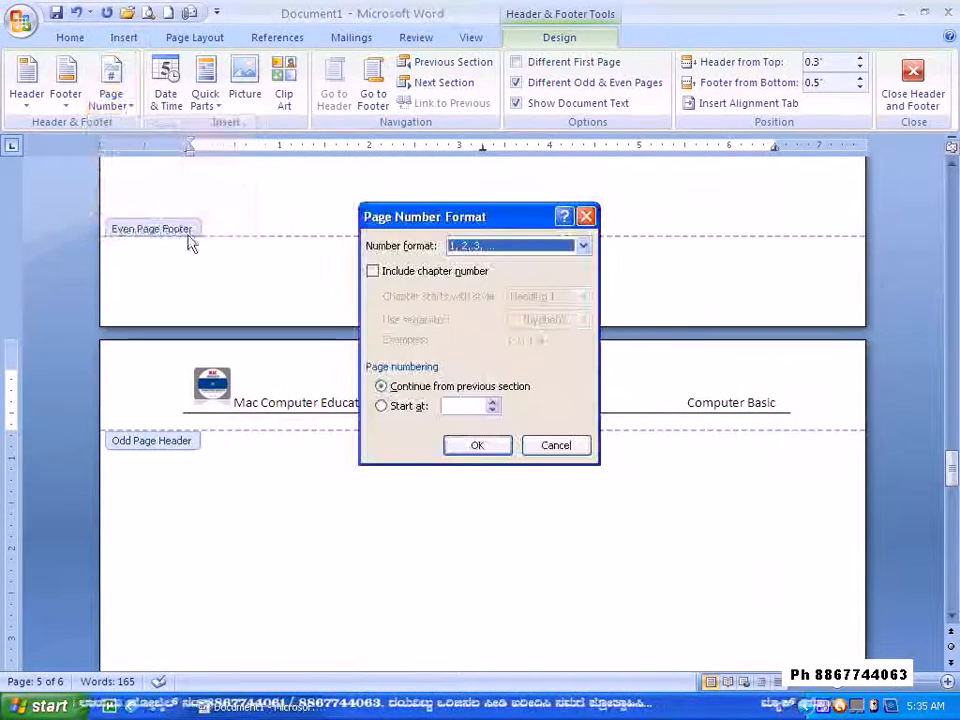
{"action": "left_click", "coordinate": [582, 246]}
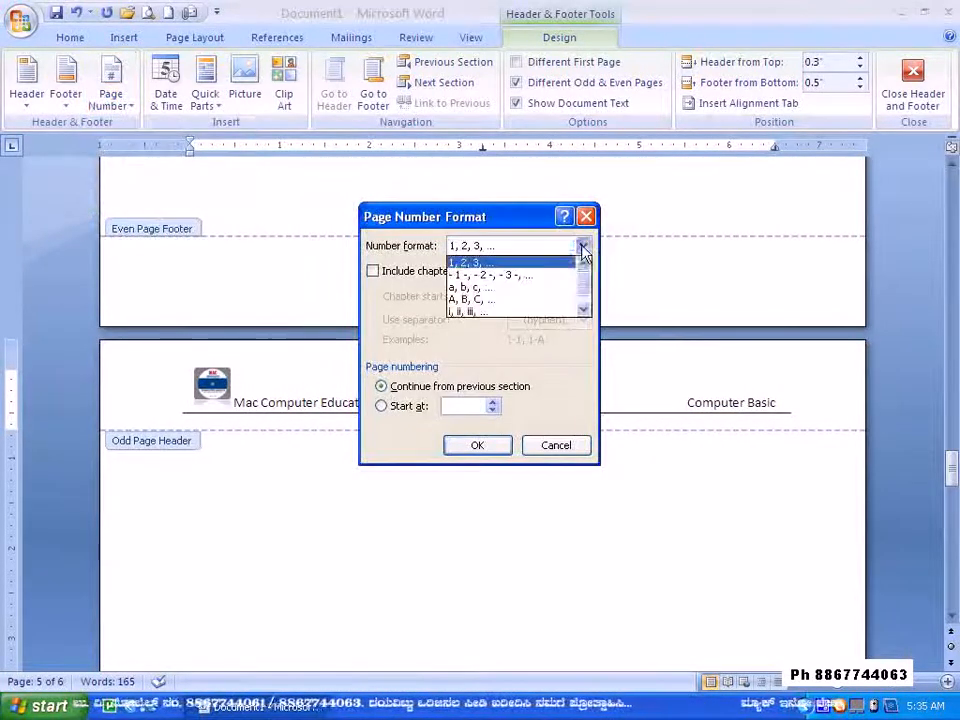
{"action": "left_click", "coordinate": [513, 312]}
{"action": "left_click", "coordinate": [476, 445]}
Check the page number format in the odd page headers throughout the document, ending back at page 1.
{"action": "scroll", "coordinate": [505, 300], "scroll_direction": "down", "scroll_amount": 15}
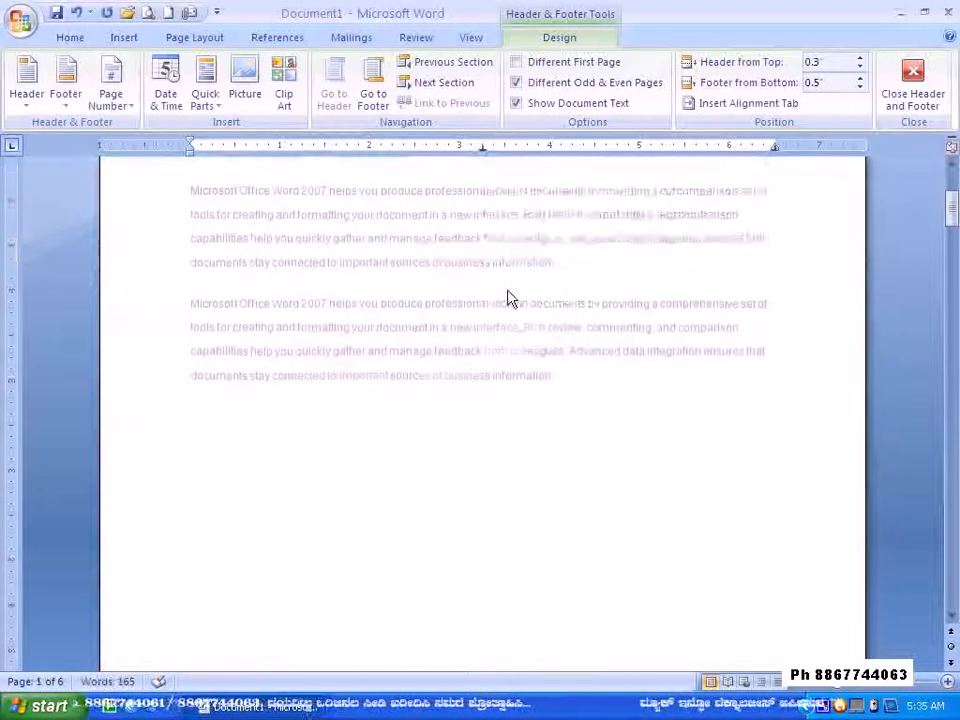
{"action": "scroll", "coordinate": [505, 298], "scroll_direction": "down", "scroll_amount": 15}
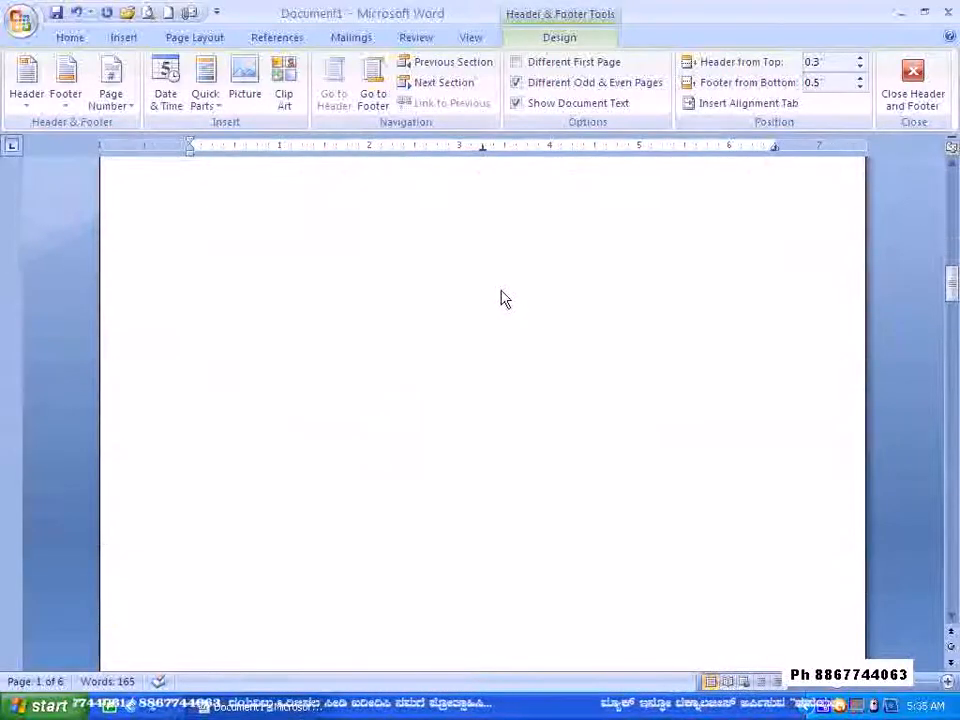
{"action": "scroll", "coordinate": [505, 300], "scroll_direction": "up", "scroll_amount": 1}
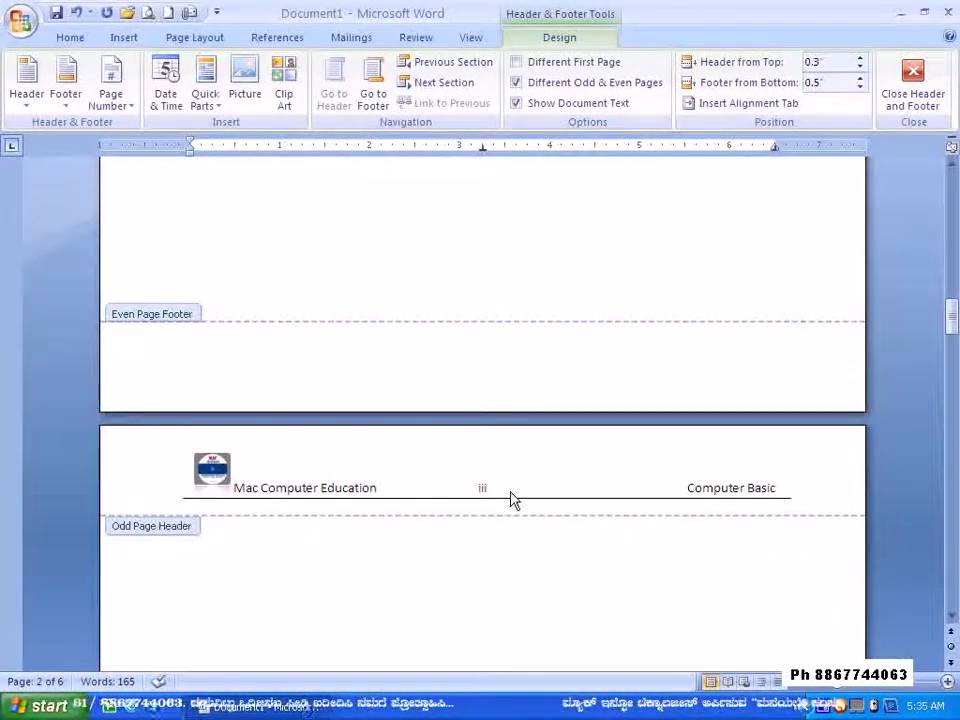
{"action": "scroll", "coordinate": [499, 508], "scroll_direction": "down", "scroll_amount": 6}
{"action": "scroll", "coordinate": [500, 440], "scroll_direction": "down", "scroll_amount": 10}
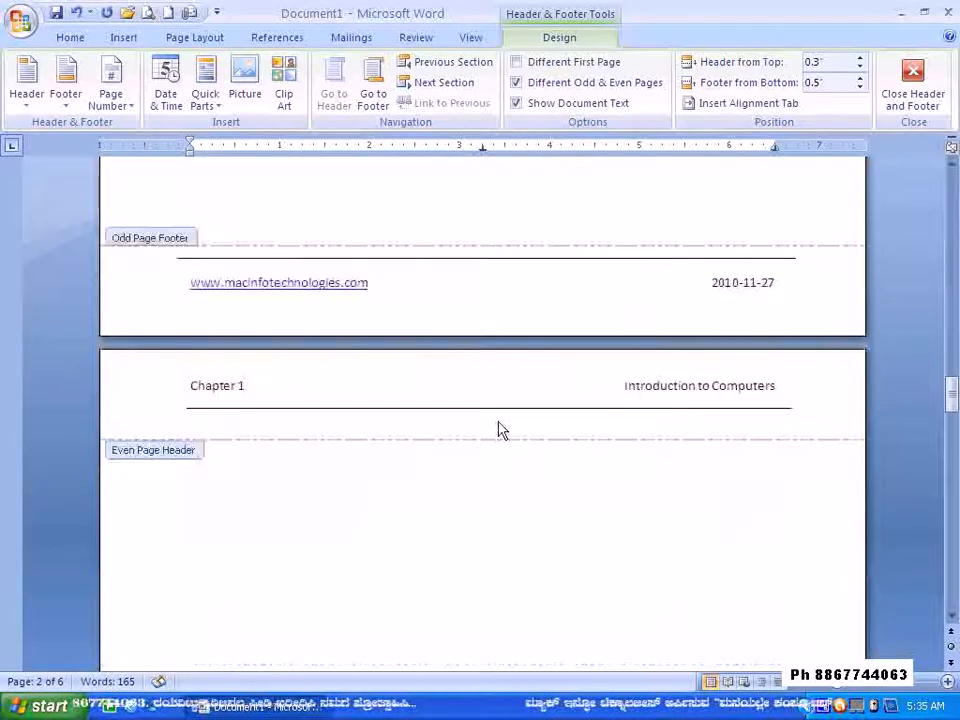
{"action": "scroll", "coordinate": [512, 386], "scroll_direction": "down", "scroll_amount": 15}
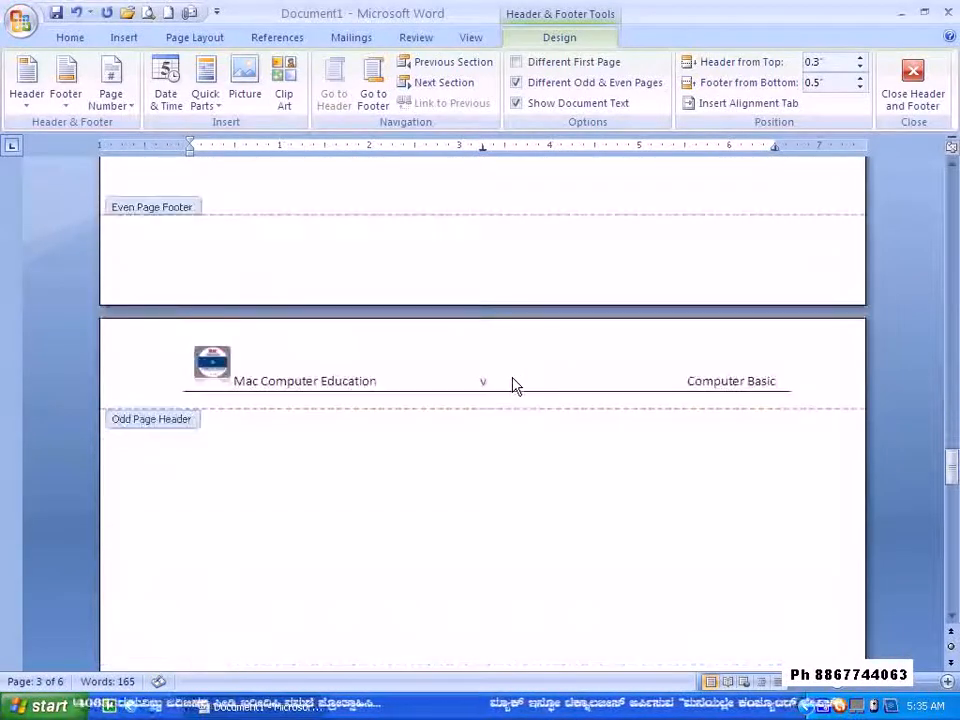
{"action": "scroll", "coordinate": [505, 400], "scroll_direction": "down", "scroll_amount": 3}
{"action": "scroll", "coordinate": [500, 385], "scroll_direction": "down", "scroll_amount": 20}
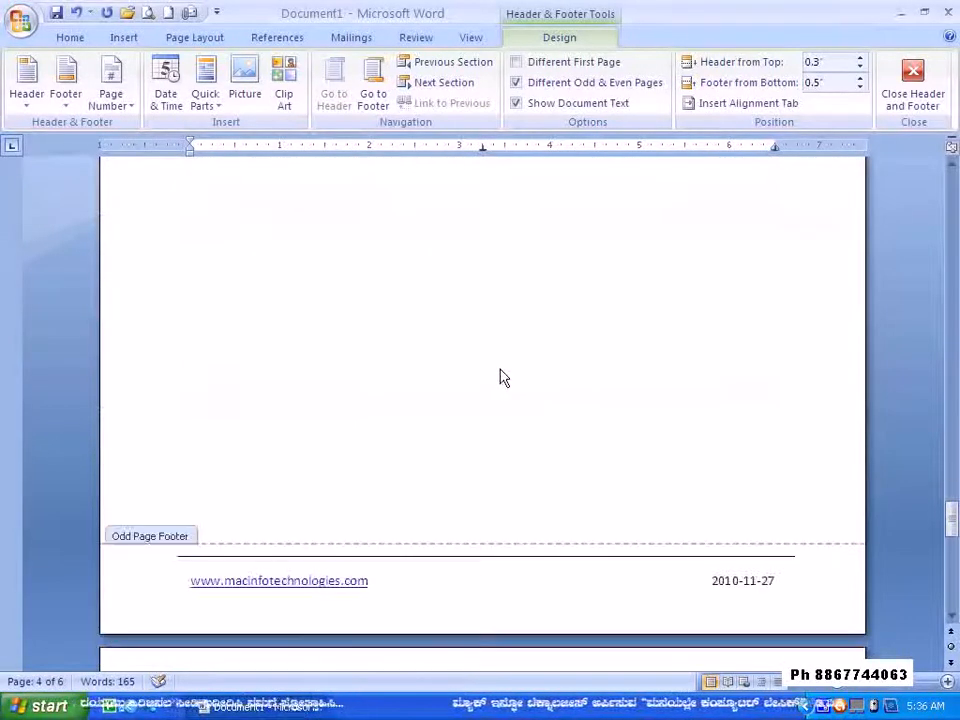
{"action": "scroll", "coordinate": [520, 365], "scroll_direction": "down", "scroll_amount": 3}
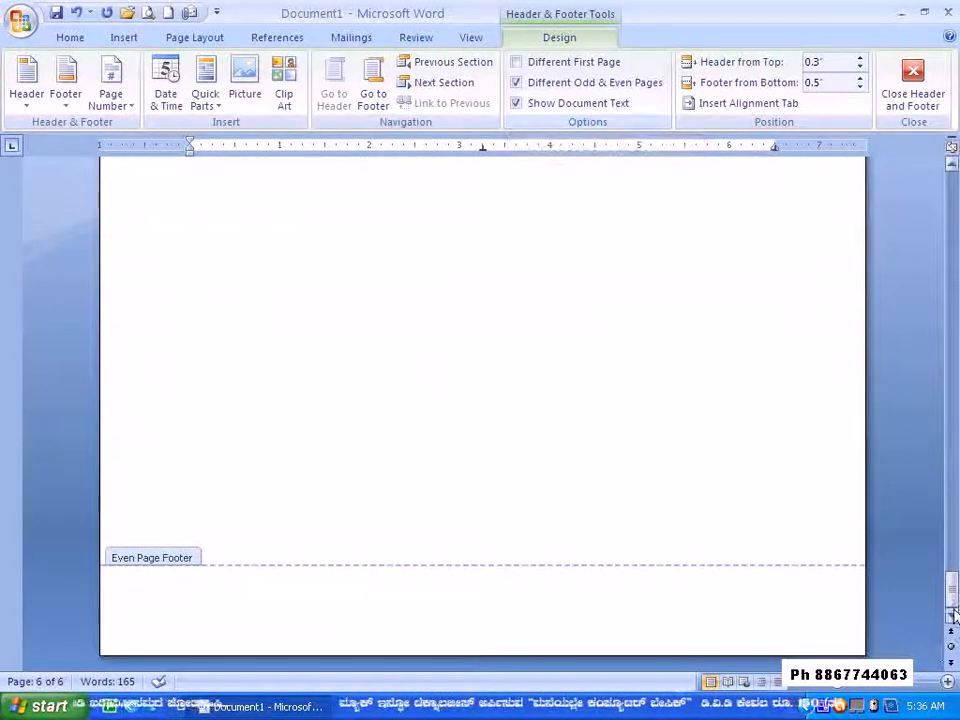
{"action": "left_click_drag", "start_coordinate": [952, 588], "coordinate": [952, 196]}
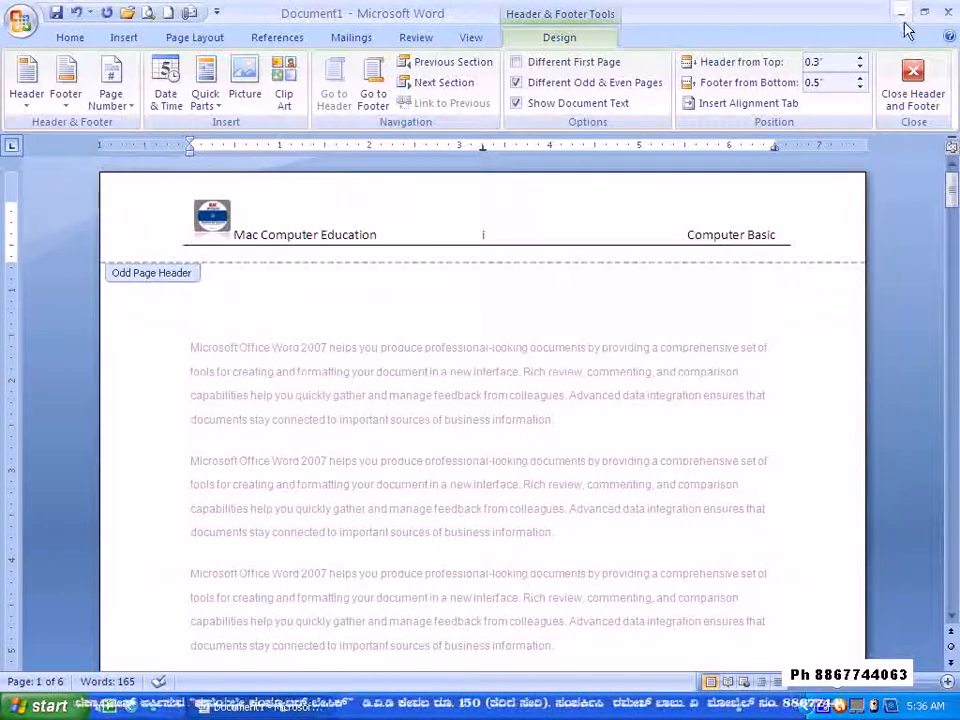
Return to the document body, review the page 5 header, and minimize the document window to show the desktop.
{"action": "double_click", "coordinate": [536, 399]}
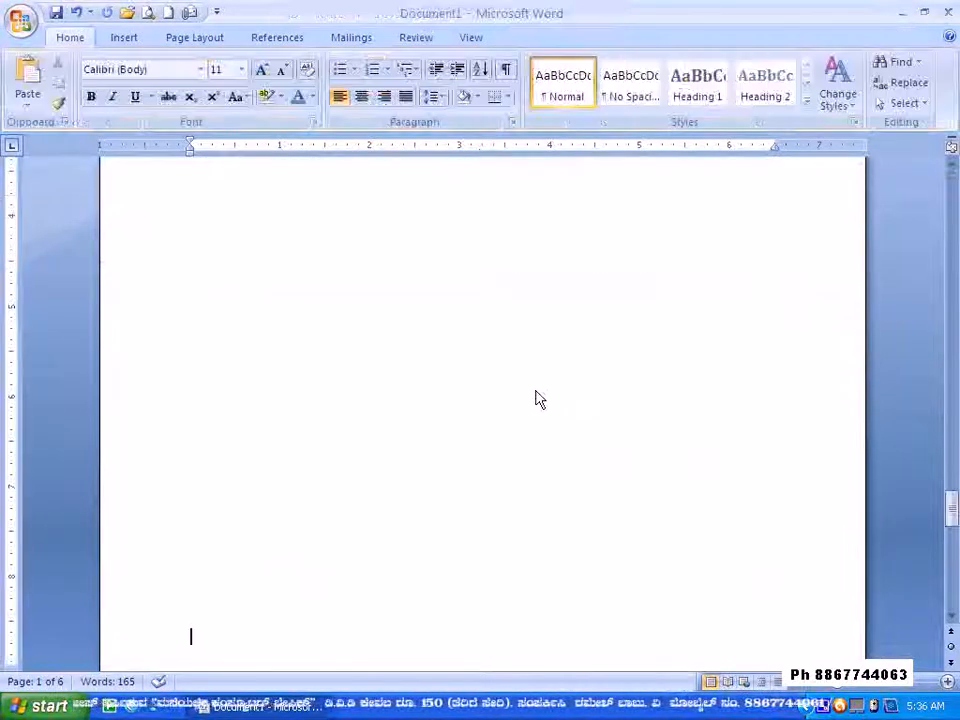
{"action": "scroll", "coordinate": [536, 399], "scroll_direction": "down", "scroll_amount": 10}
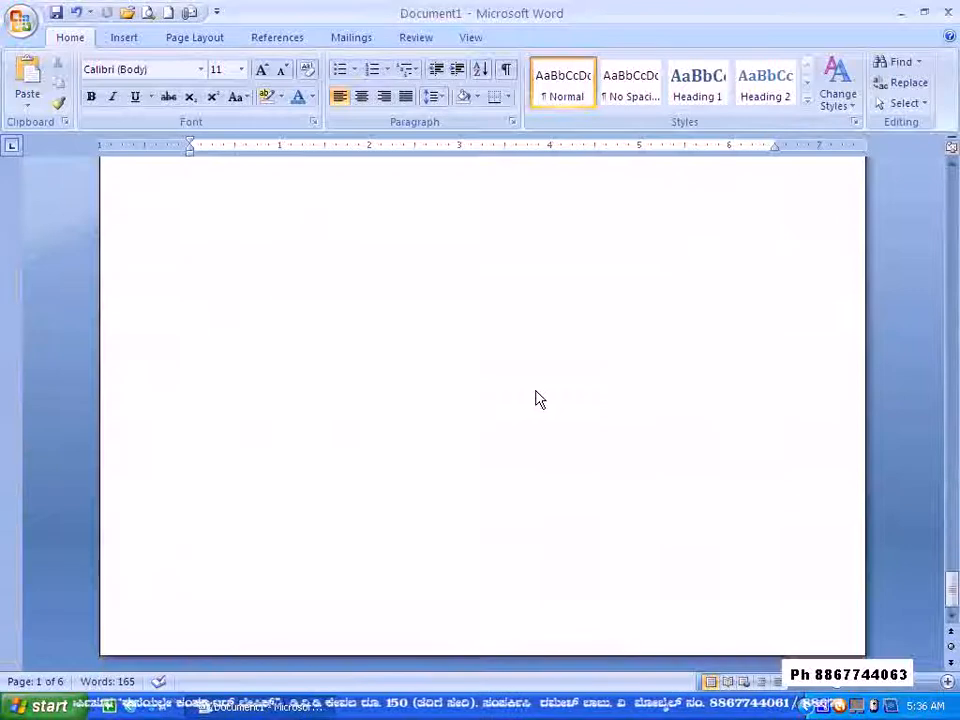
{"action": "scroll", "coordinate": [568, 321], "scroll_direction": "up", "scroll_amount": 8}
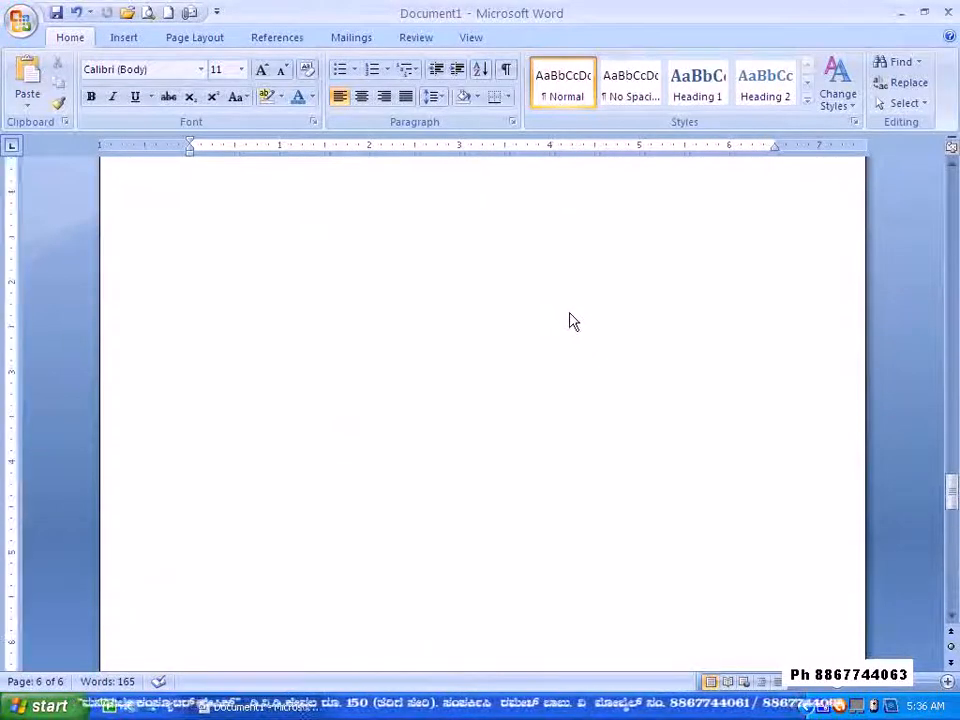
{"action": "scroll", "coordinate": [568, 321], "scroll_direction": "up", "scroll_amount": 6}
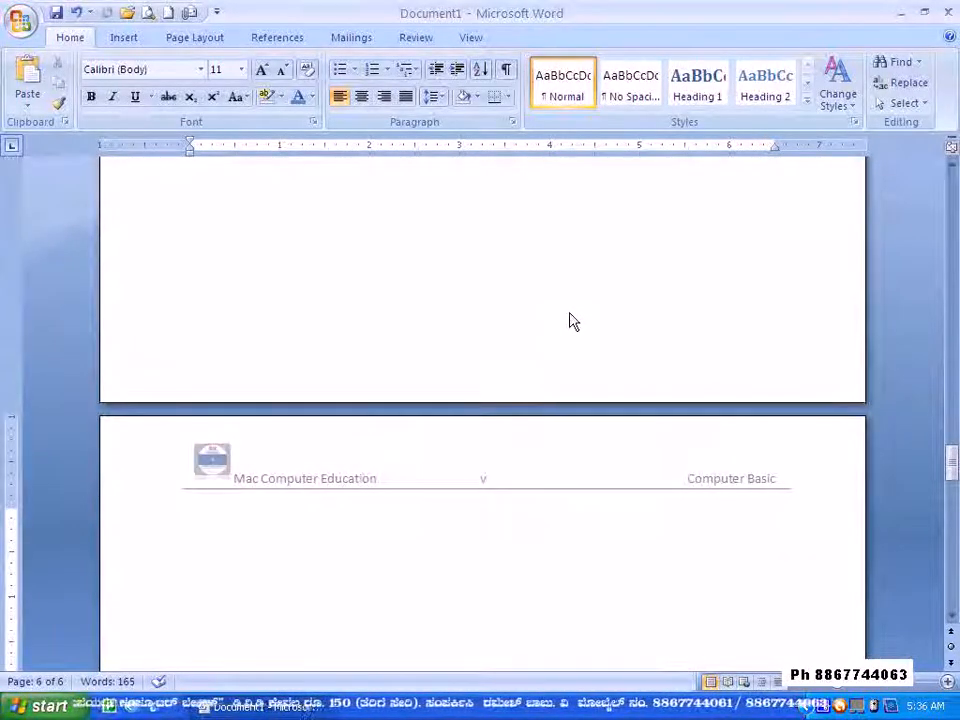
{"action": "left_click", "coordinate": [903, 13]}
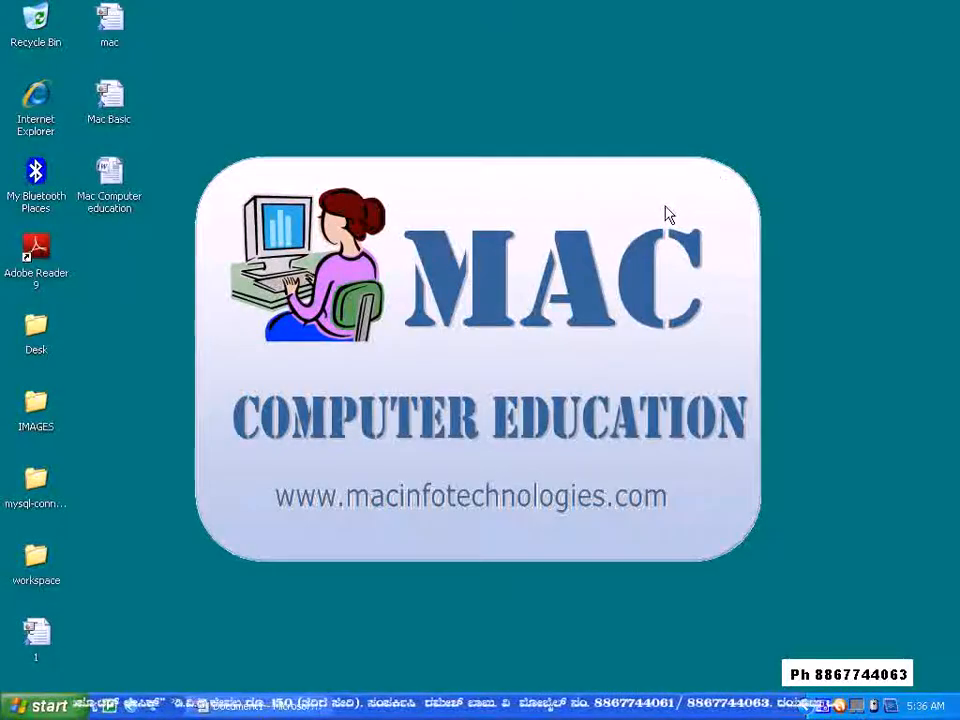